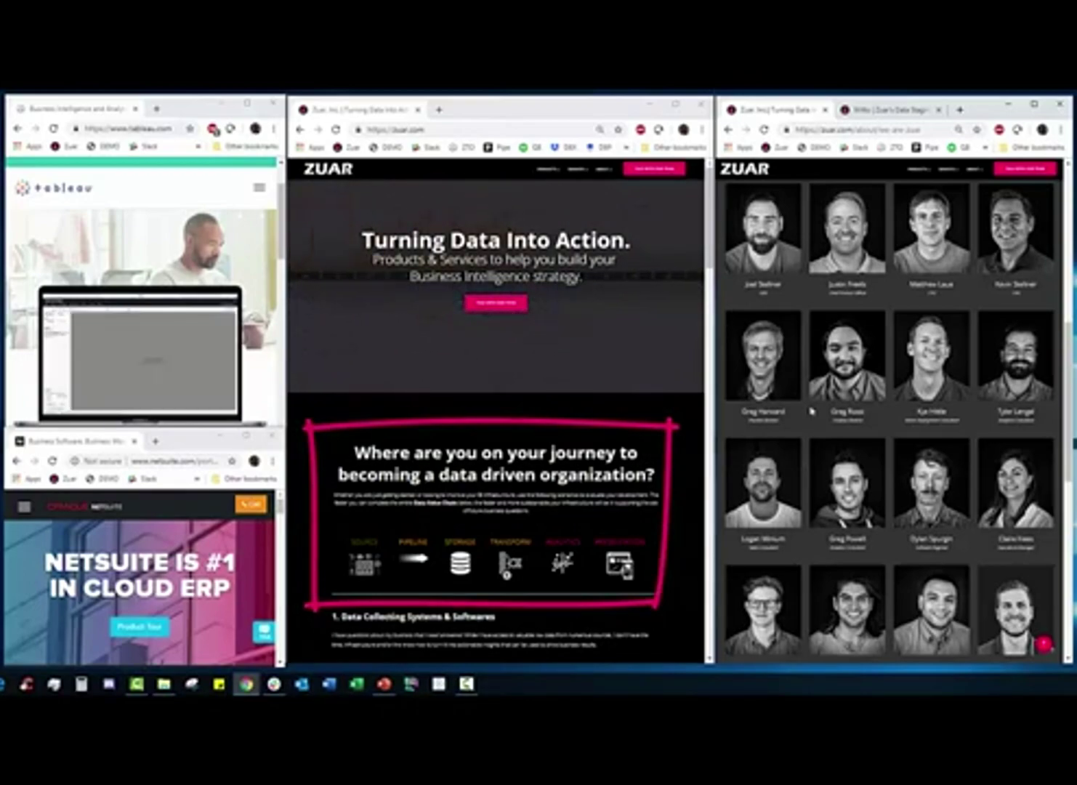
Switch Chrome to the Mitto tab showing Zuar's 'What is Mitto?' product page
{"action": "left_click", "coordinate": [875, 111]}
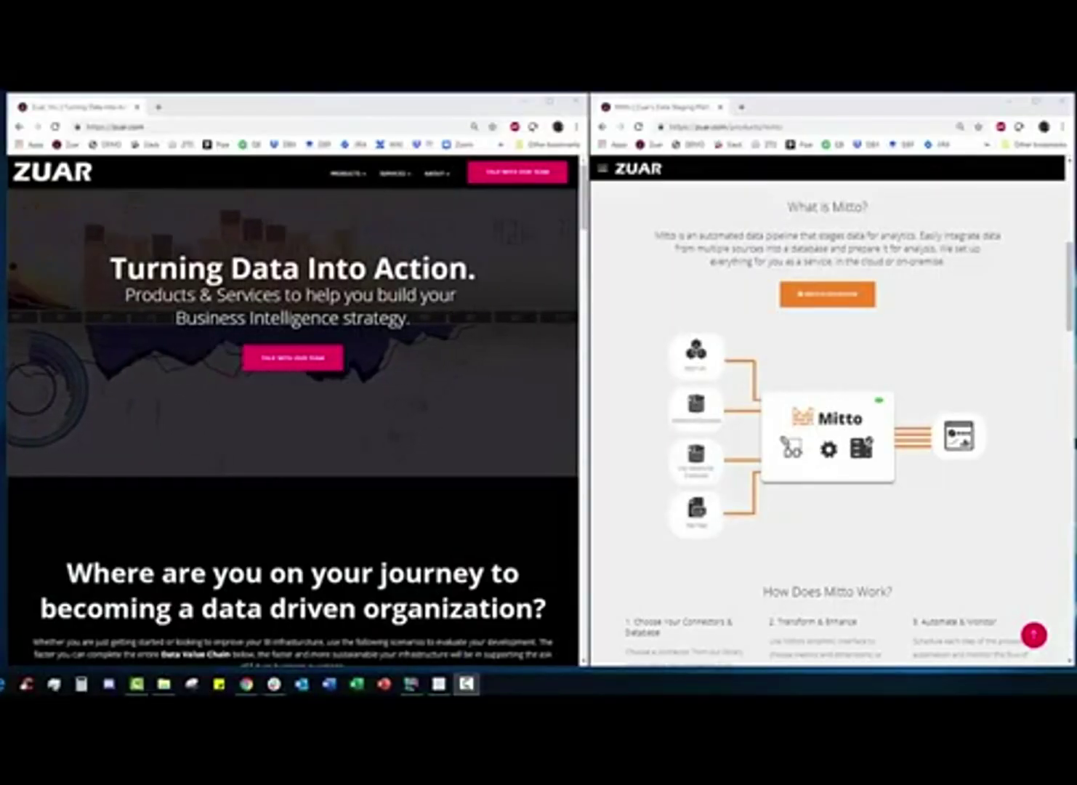
Go to demo.zuar.com and log in to the Mitto demo instance
{"action": "key", "text": "ctrl+l"}
{"action": "type", "text": "https://demo.zuar.com"}
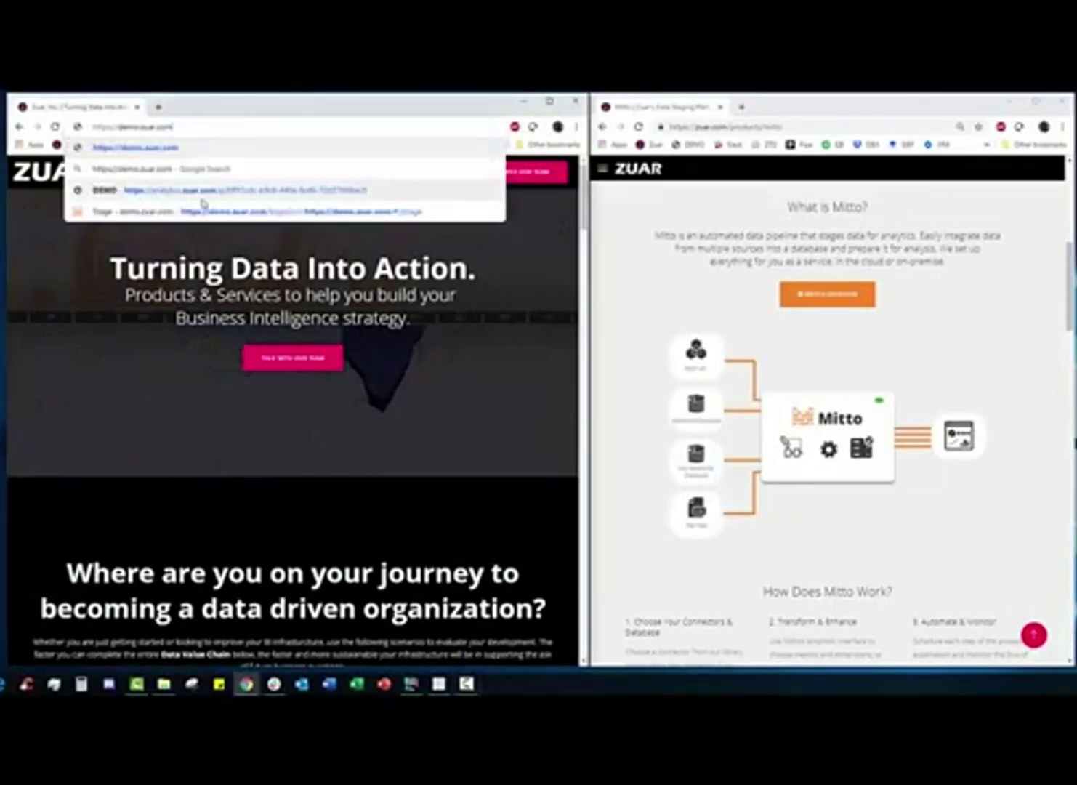
{"action": "key", "text": "Return"}
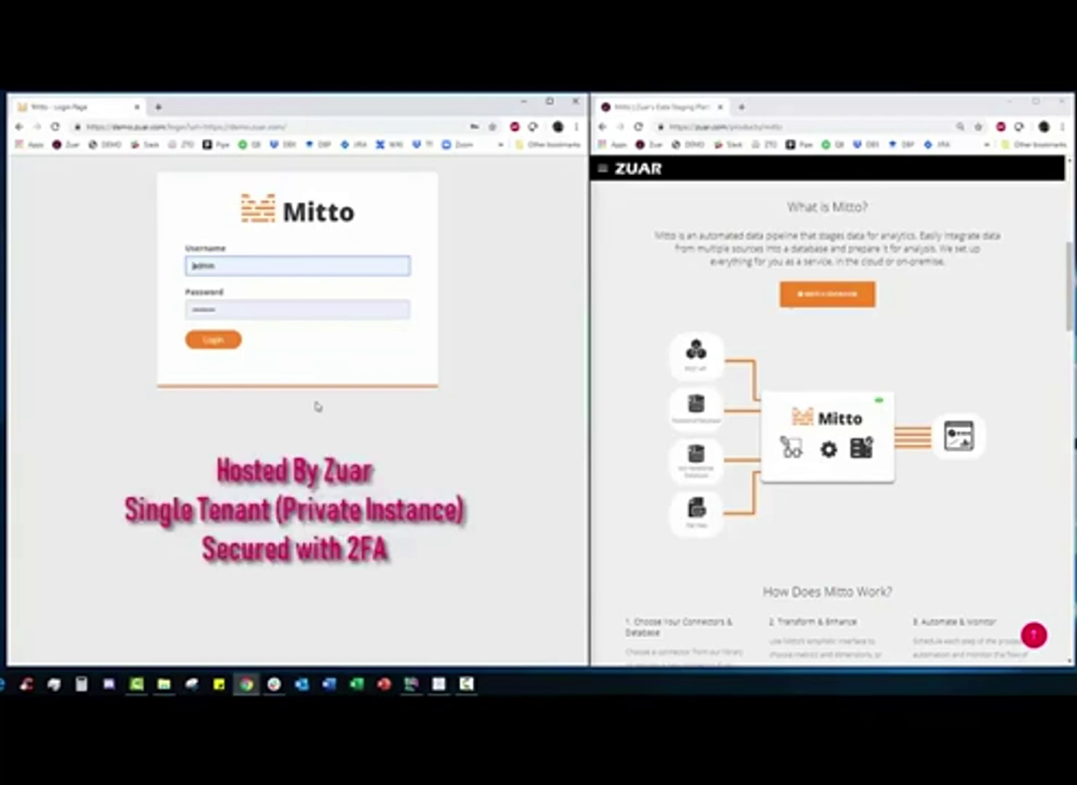
{"action": "left_click", "coordinate": [203, 341]}
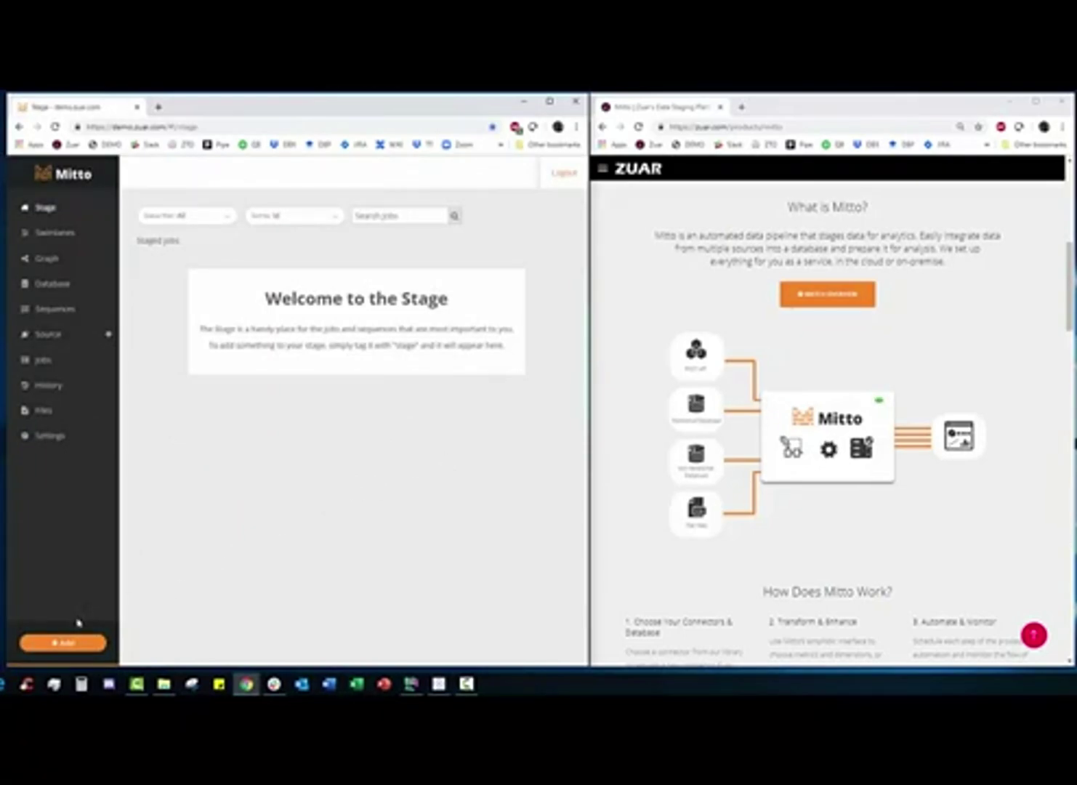
Add a NetSuite connector job and submit its web services URL and credential details
{"action": "left_click", "coordinate": [109, 334]}
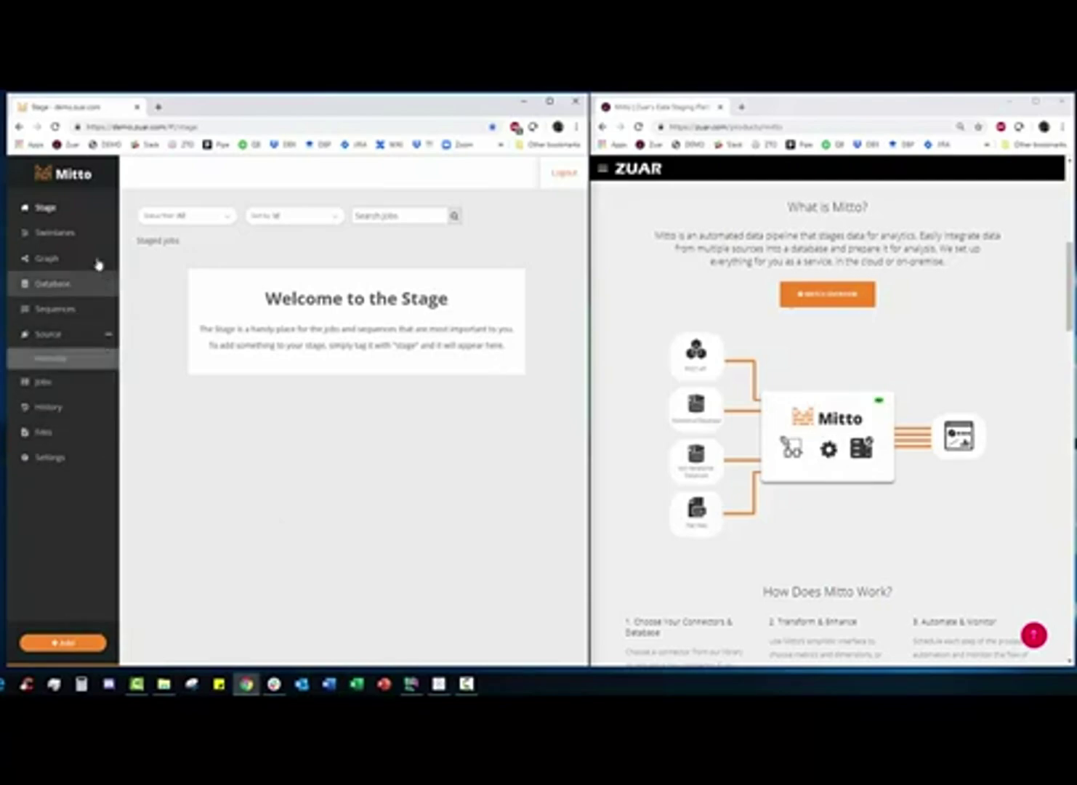
{"action": "left_click", "coordinate": [85, 645]}
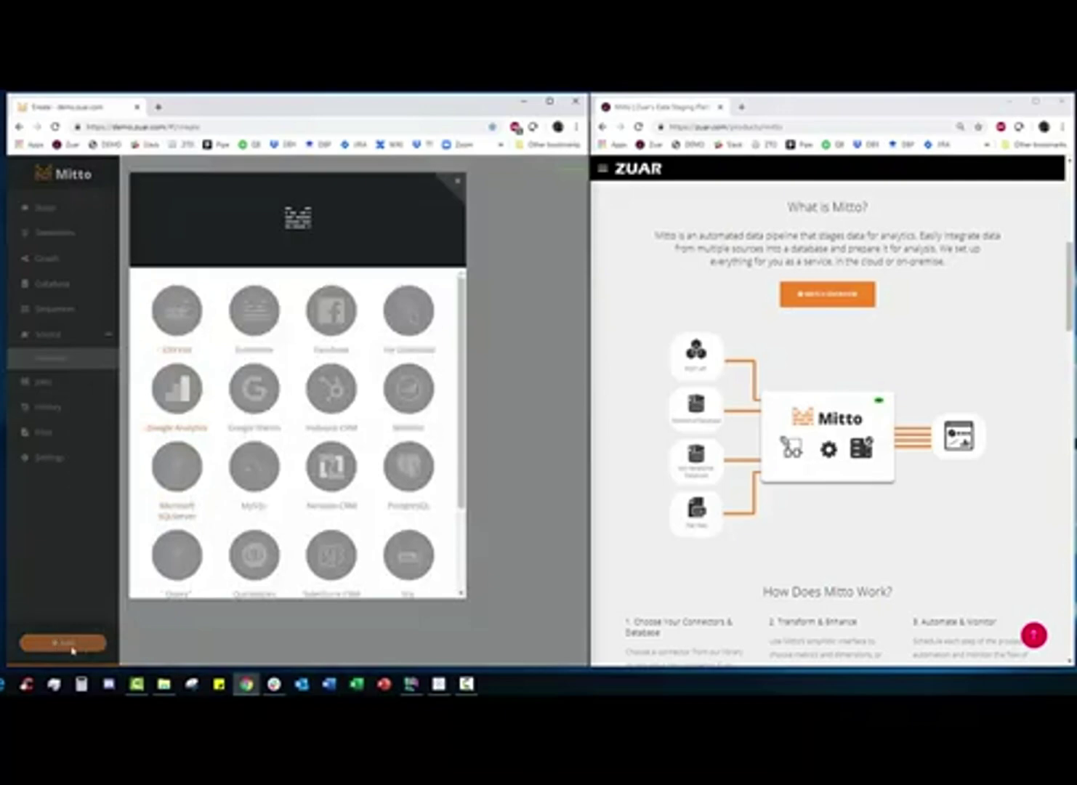
{"action": "scroll", "coordinate": [284, 429], "scroll_direction": "down", "scroll_amount": 3}
{"action": "scroll", "coordinate": [290, 425], "scroll_direction": "up", "scroll_amount": 3}
{"action": "left_click", "coordinate": [331, 462]}
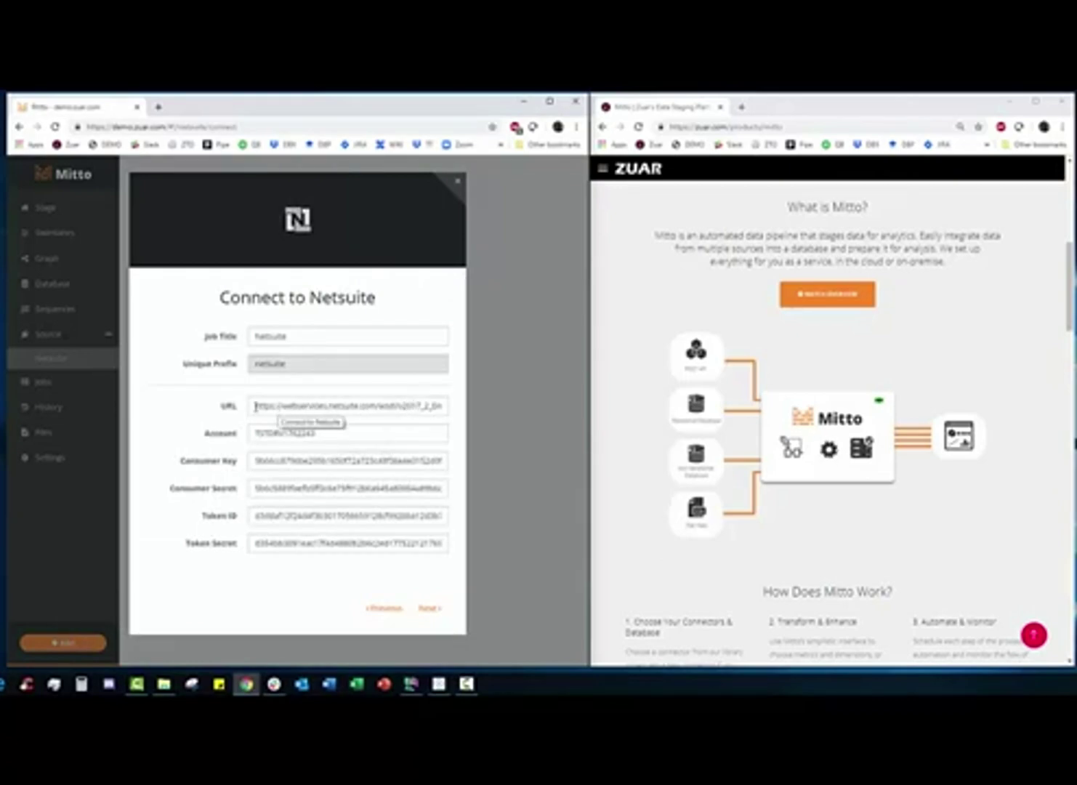
{"action": "left_click_drag", "start_coordinate": [255, 405], "coordinate": [443, 406]}
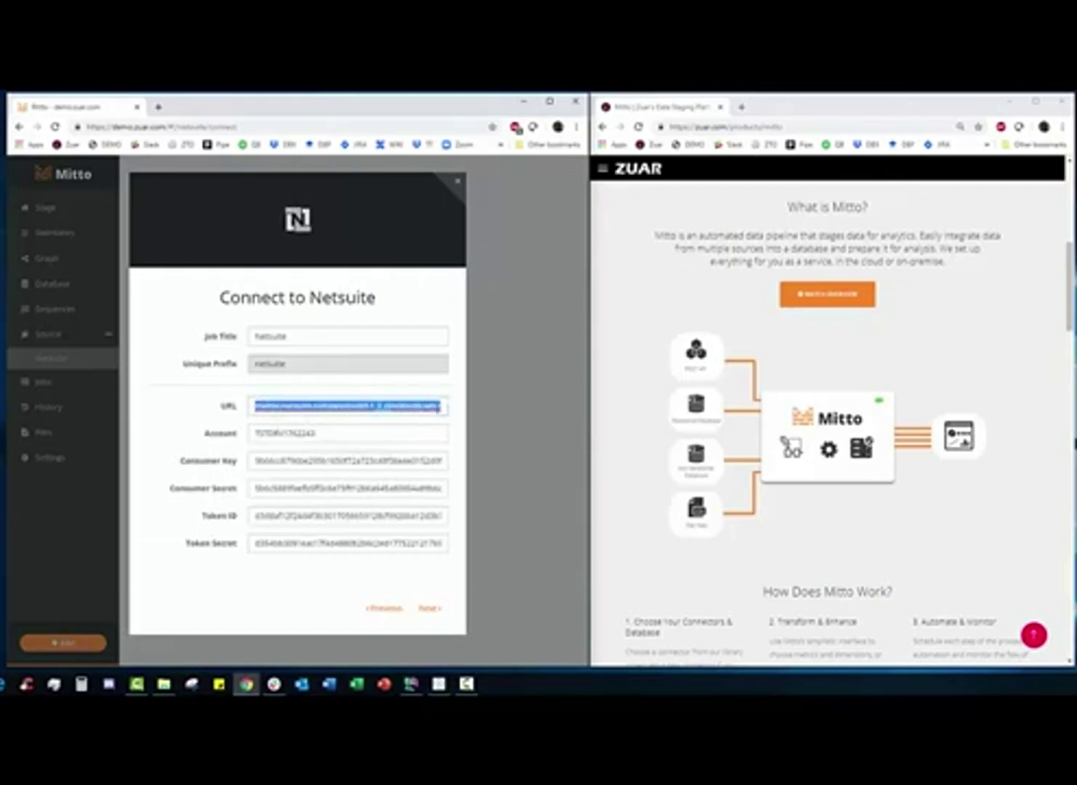
{"action": "left_click", "coordinate": [346, 432]}
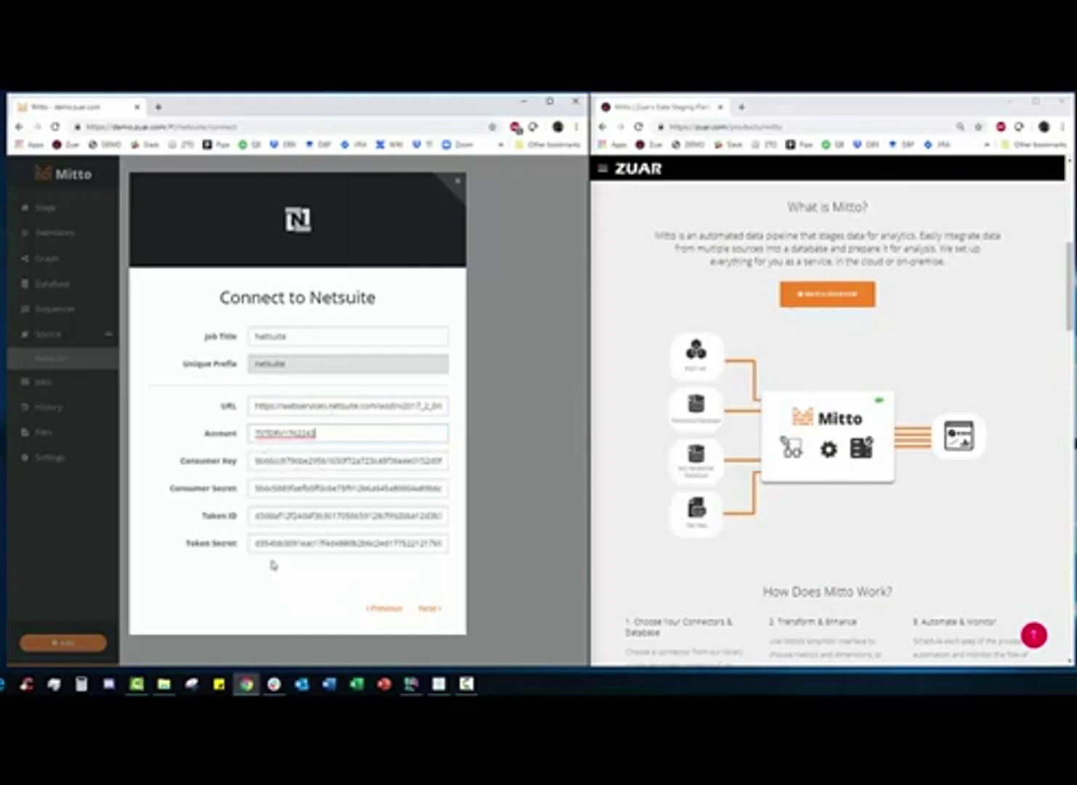
{"action": "left_click", "coordinate": [430, 608]}
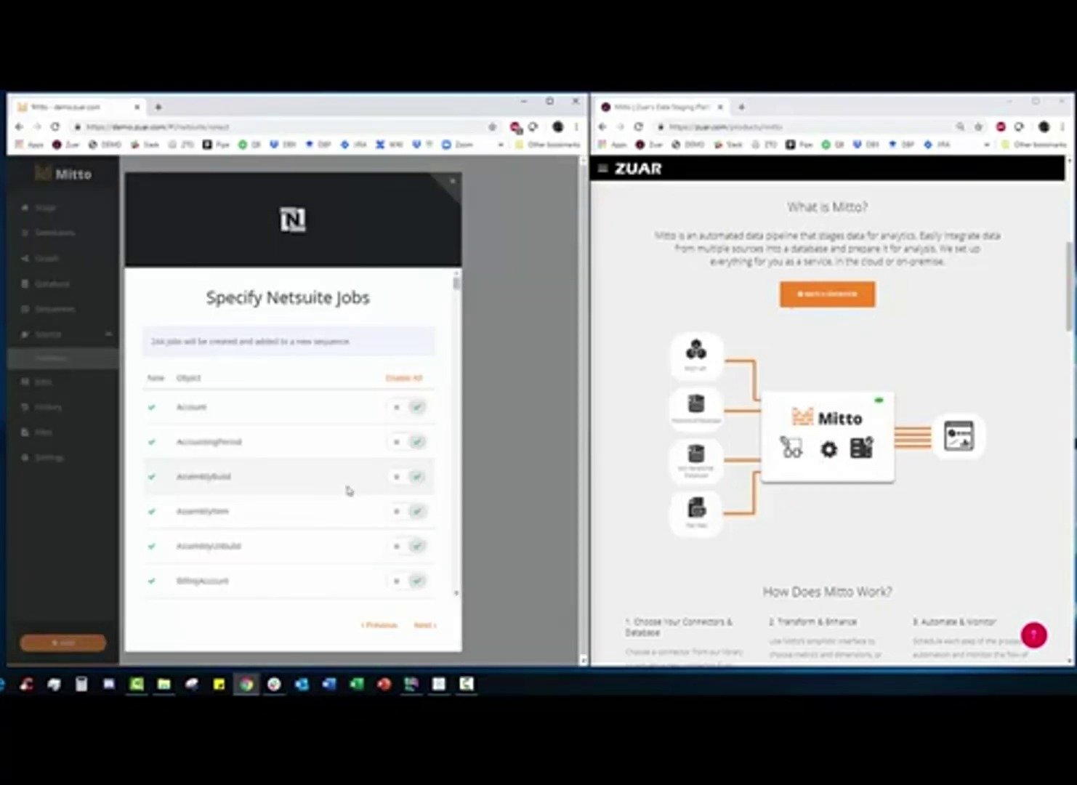
Keep all NetSuite objects enabled for the 166 jobs, toggling AssemblyUnbuild off and back on
{"action": "left_click_drag", "start_coordinate": [152, 341], "coordinate": [178, 343]}
{"action": "left_click", "coordinate": [357, 345]}
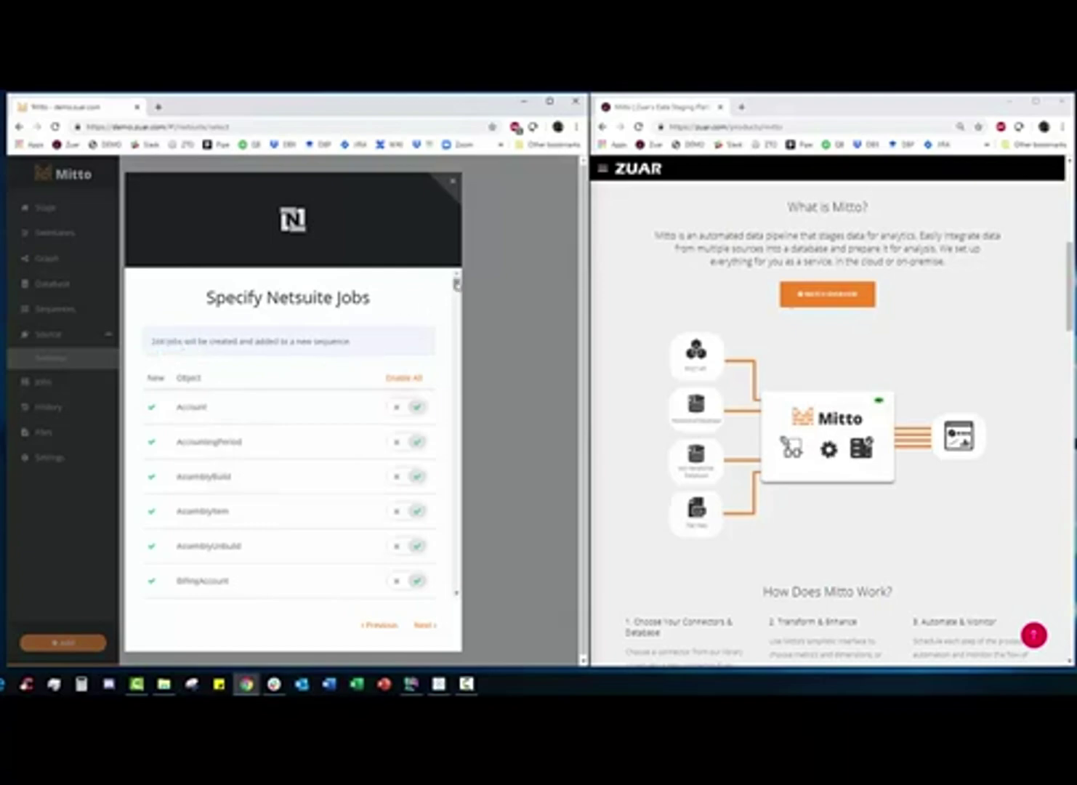
{"action": "scroll", "coordinate": [456, 285], "scroll_direction": "down", "scroll_amount": 1}
{"action": "scroll", "coordinate": [456, 285], "scroll_direction": "down", "scroll_amount": 2}
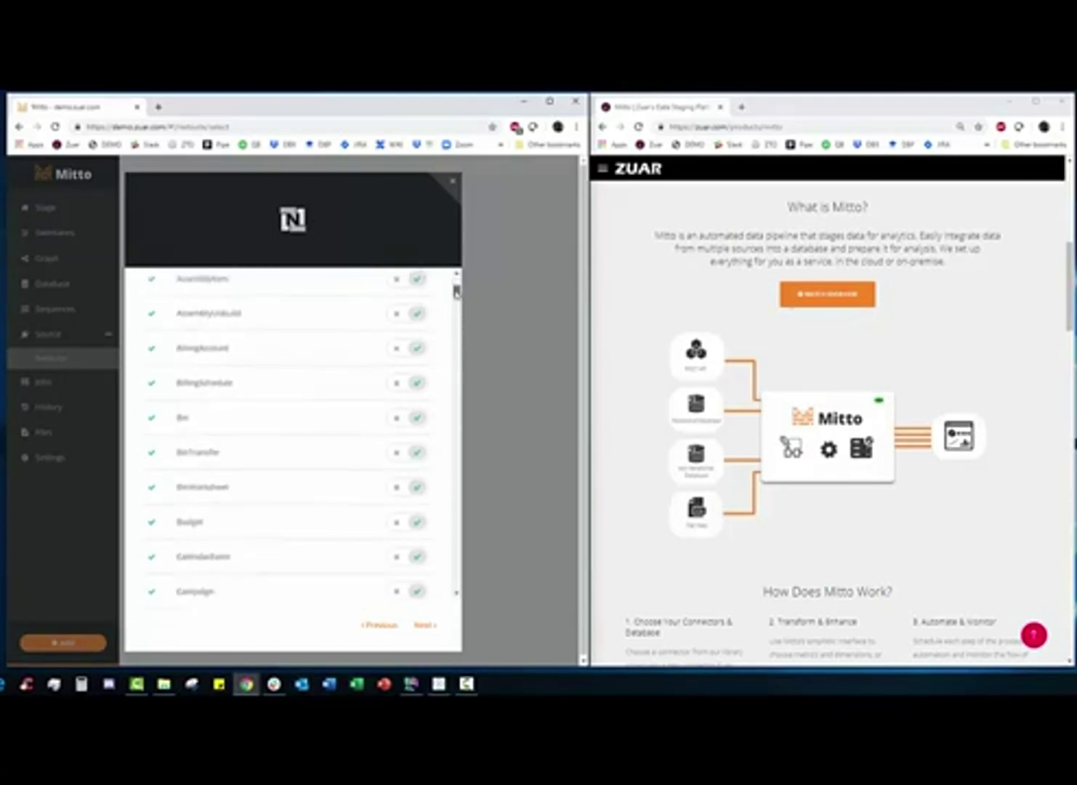
{"action": "left_click", "coordinate": [396, 313]}
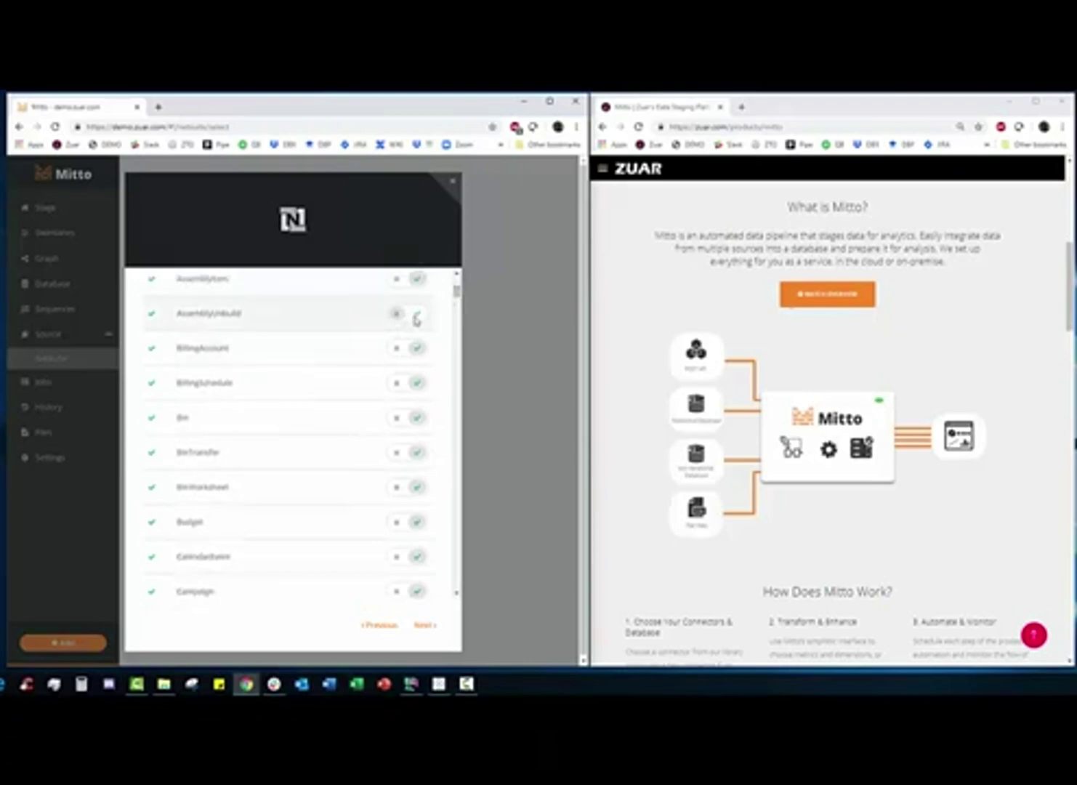
{"action": "left_click", "coordinate": [417, 313]}
{"action": "mouse_move", "coordinate": [456, 293]}
{"action": "left_mouse_down"}
{"action": "mouse_move", "coordinate": [421, 593]}
{"action": "mouse_move", "coordinate": [440, 274]}
{"action": "left_mouse_up"}
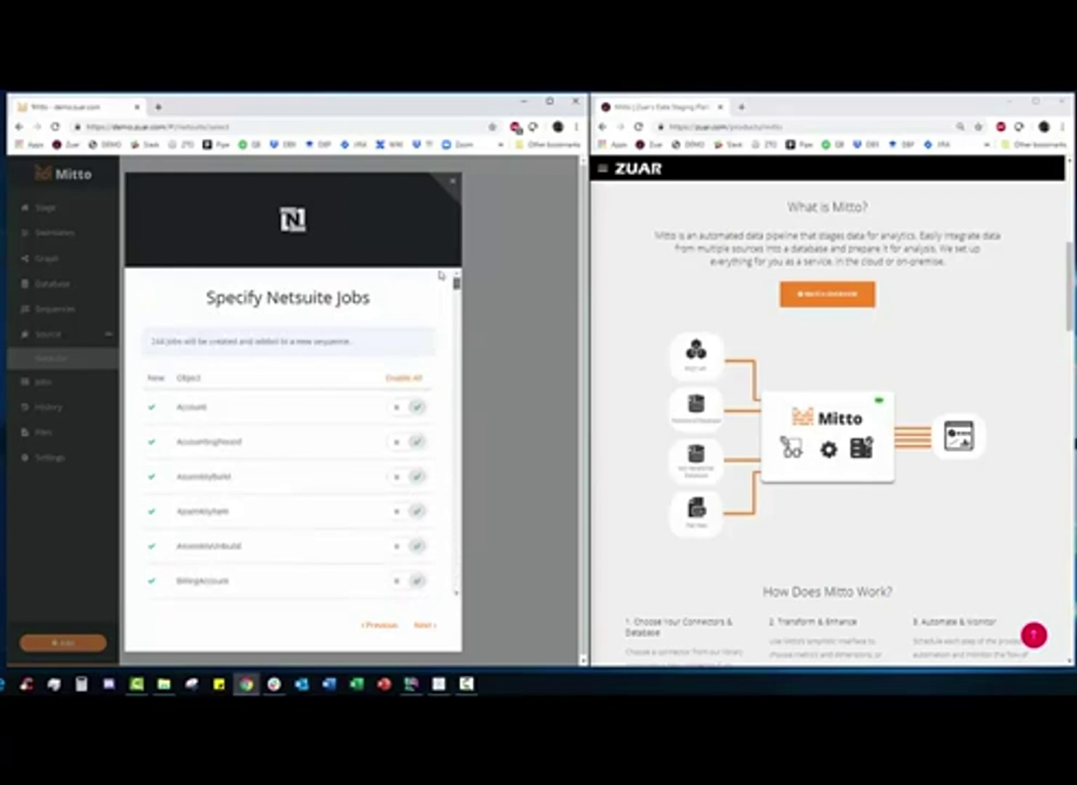
{"action": "left_click", "coordinate": [426, 625]}
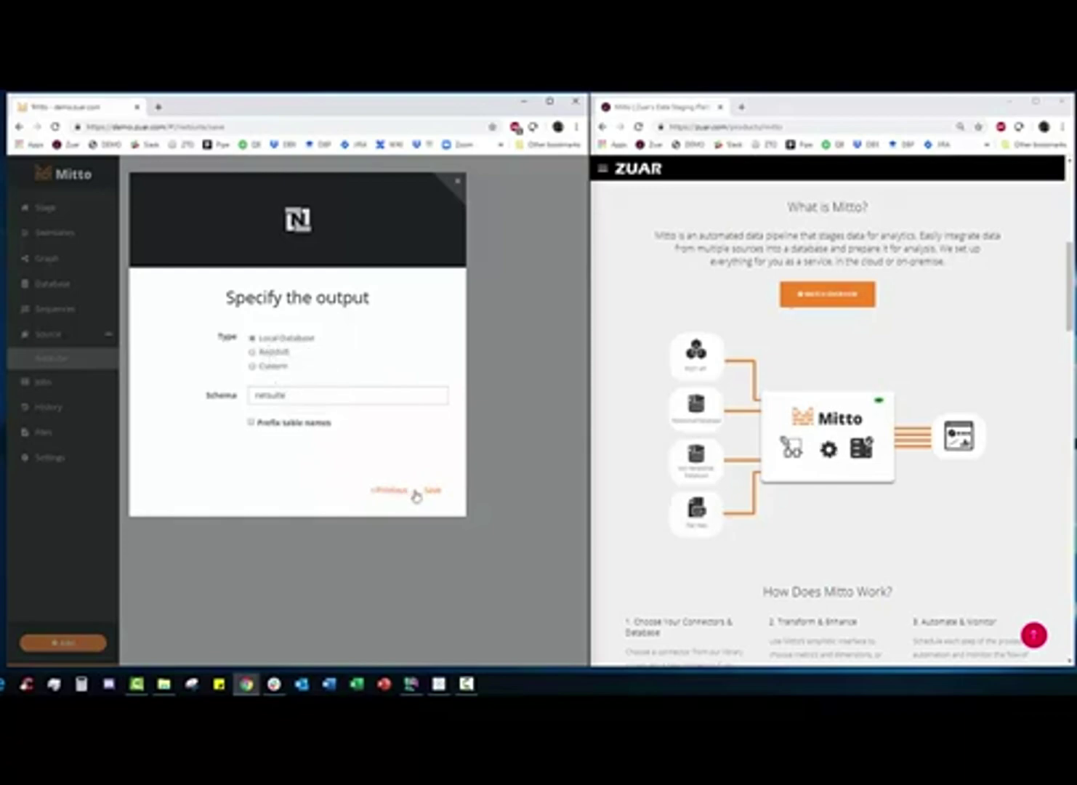
Save the NetSuite job with Local Database output and schema netsuite, then return to Stage
{"action": "double_click", "coordinate": [312, 394]}
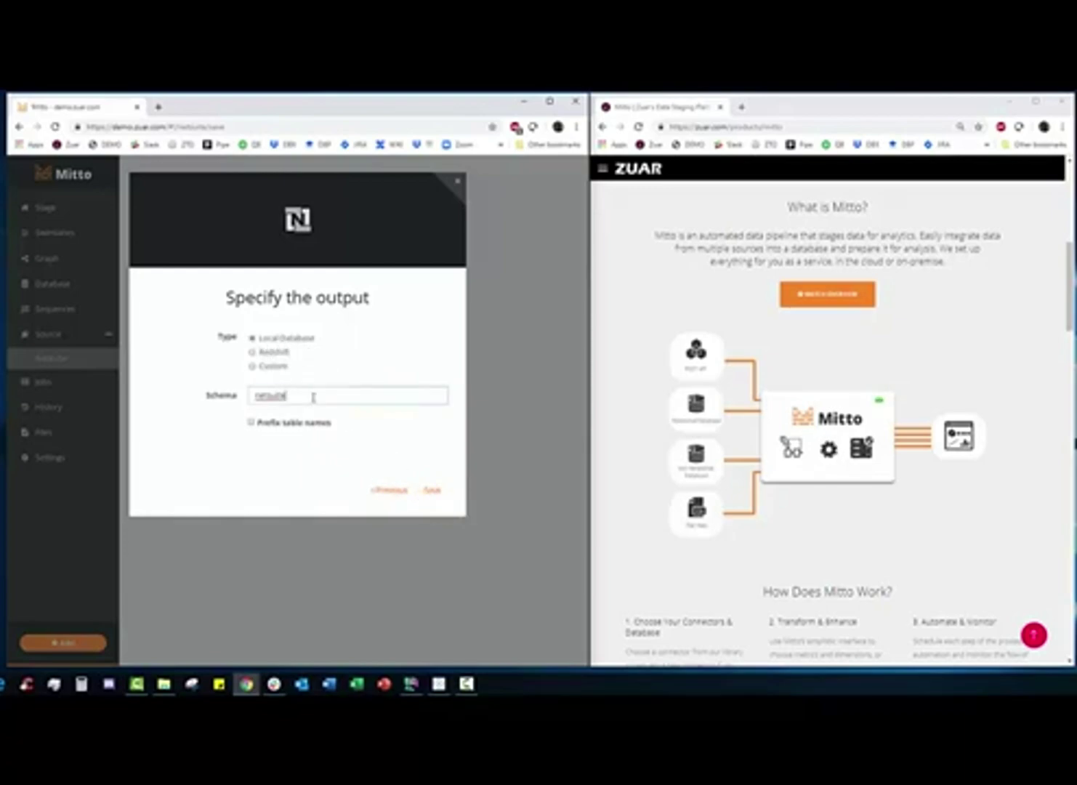
{"action": "left_click", "coordinate": [353, 419]}
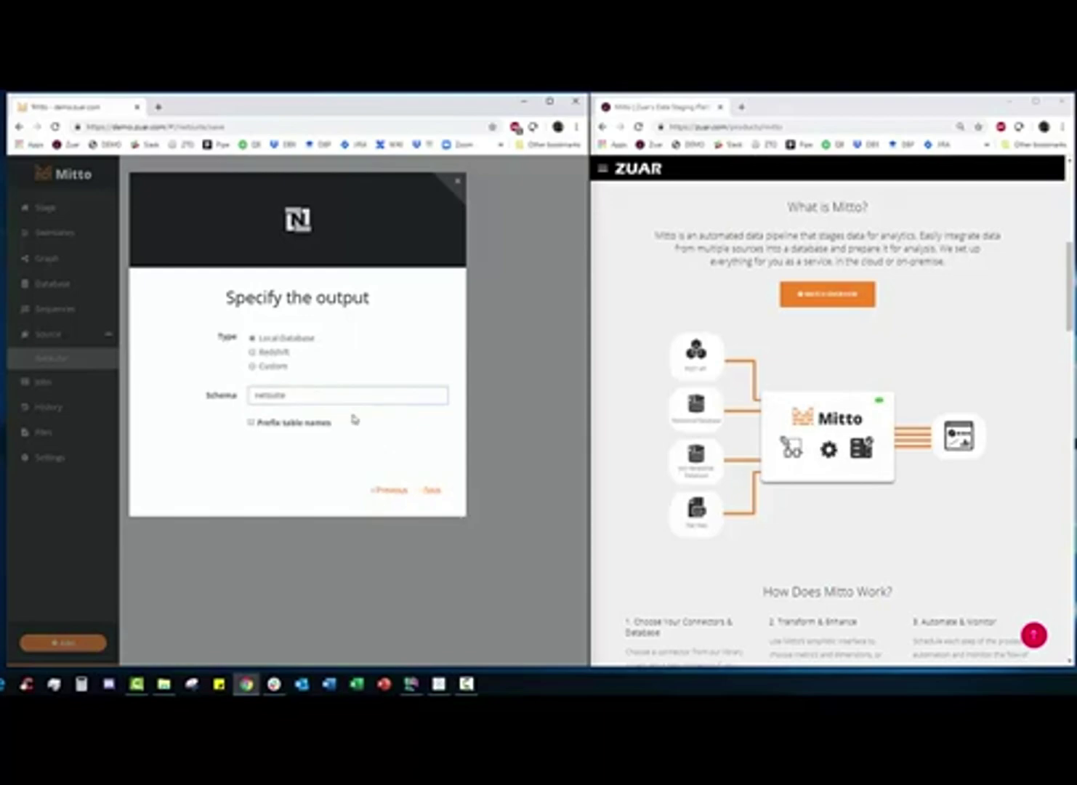
{"action": "left_click", "coordinate": [434, 491]}
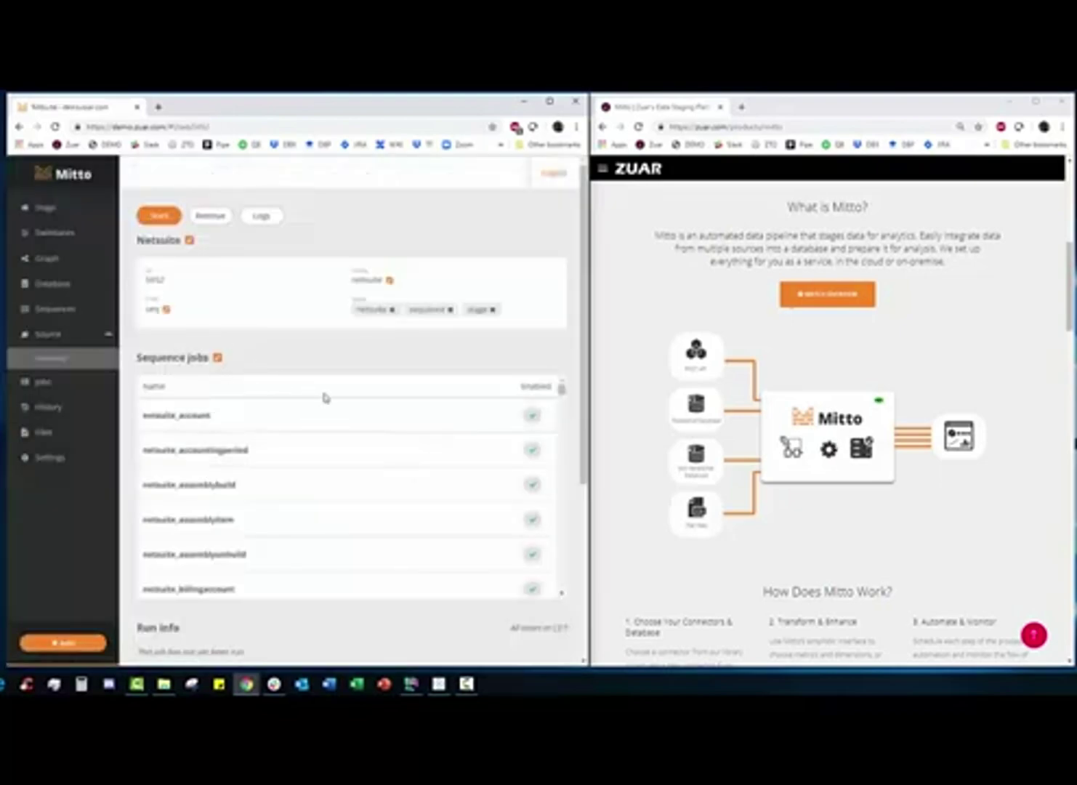
{"action": "mouse_move", "coordinate": [562, 389]}
{"action": "left_mouse_down"}
{"action": "mouse_move", "coordinate": [560, 581]}
{"action": "mouse_move", "coordinate": [575, 511]}
{"action": "mouse_move", "coordinate": [574, 383]}
{"action": "left_mouse_up"}
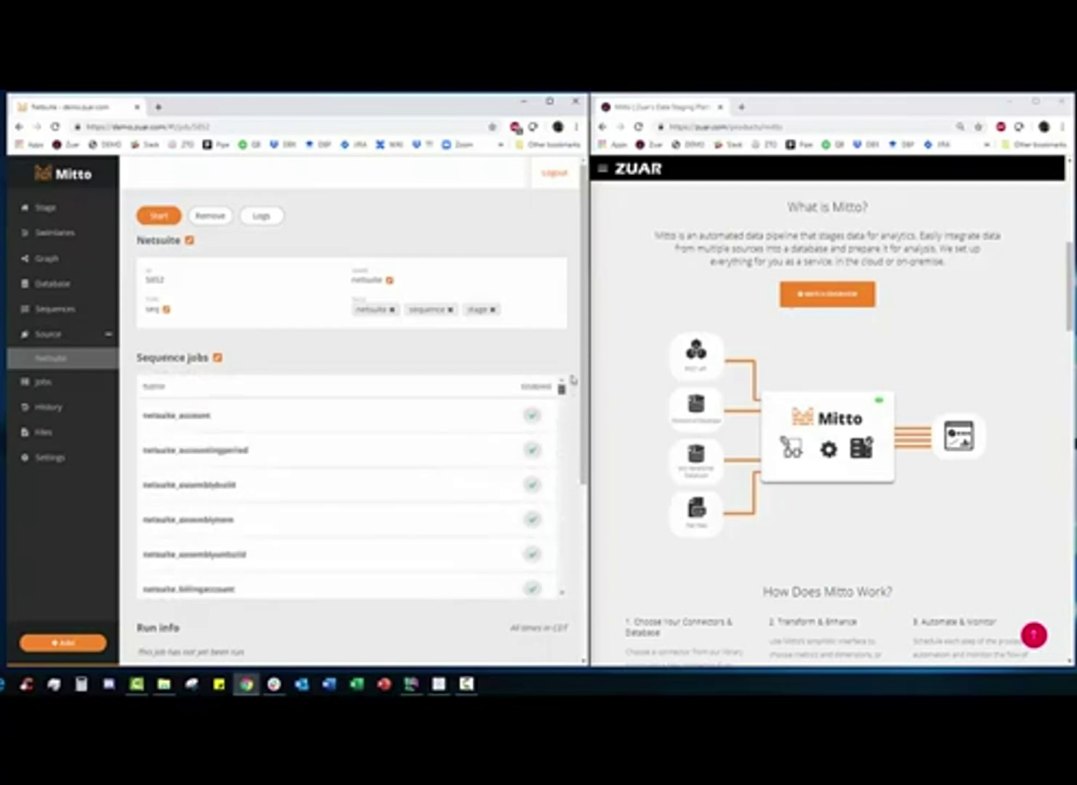
{"action": "left_click", "coordinate": [75, 215]}
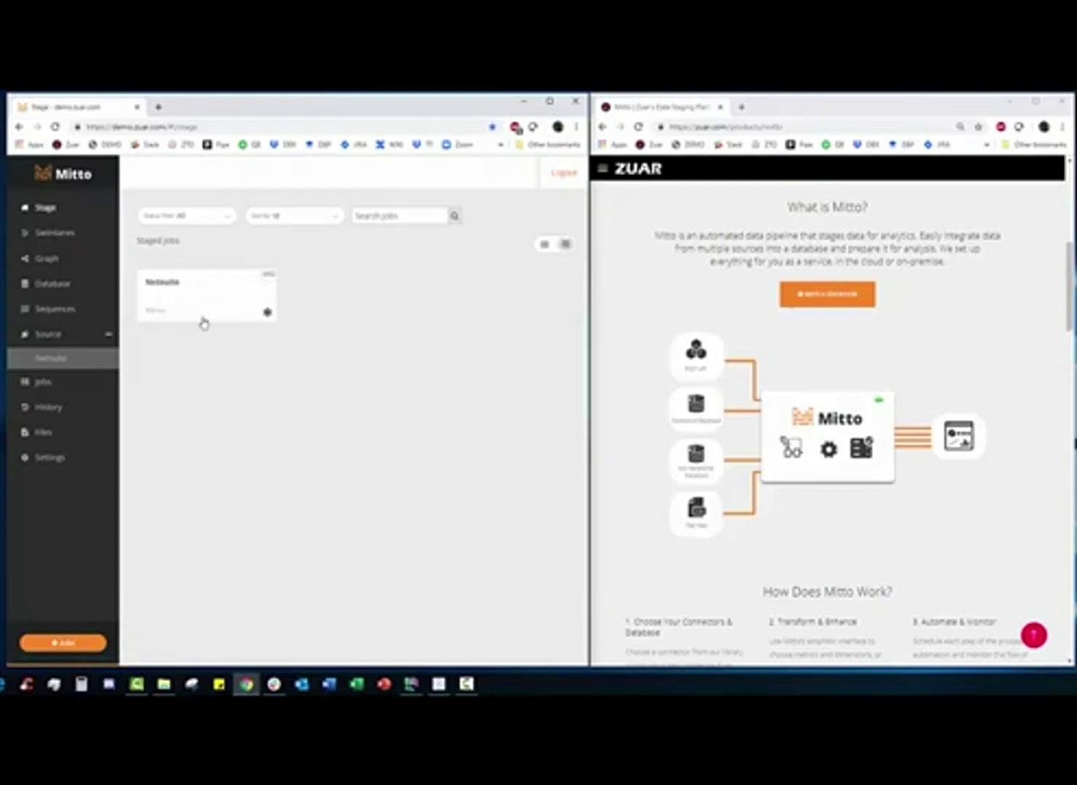
Create a new sequence titled Netsuite High Priority IO, tagged stage and netsuite
{"action": "mouse_move", "coordinate": [78, 649]}
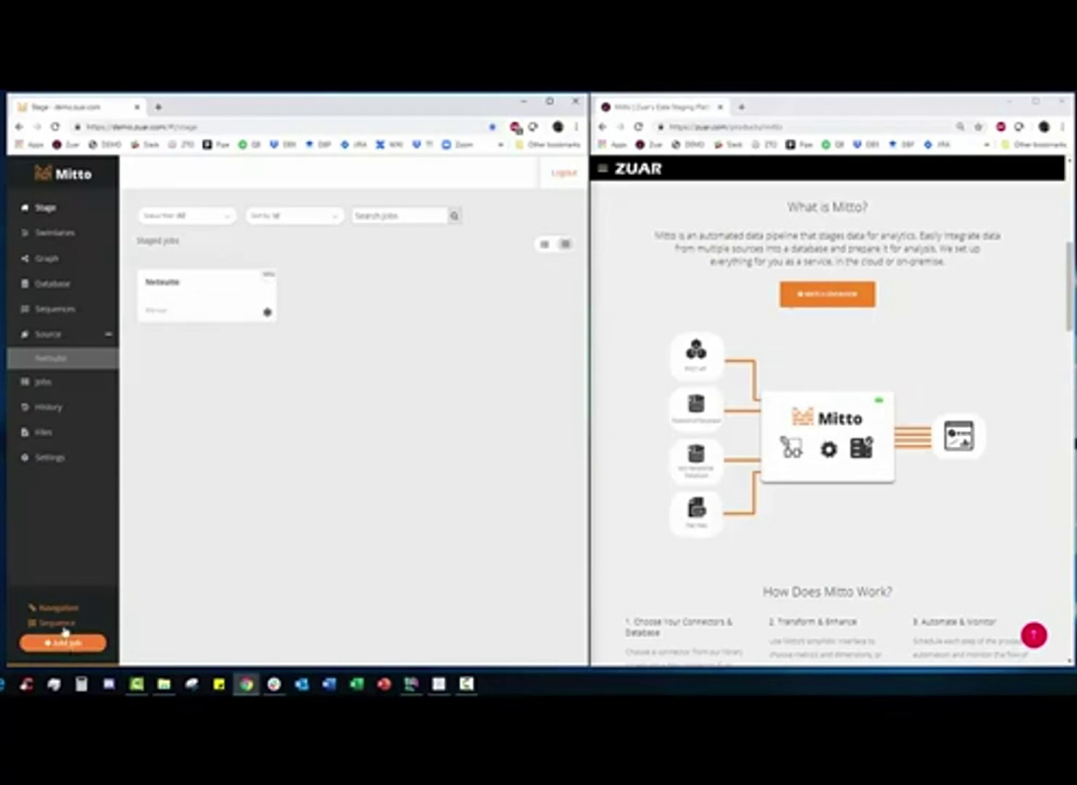
{"action": "left_click", "coordinate": [63, 625]}
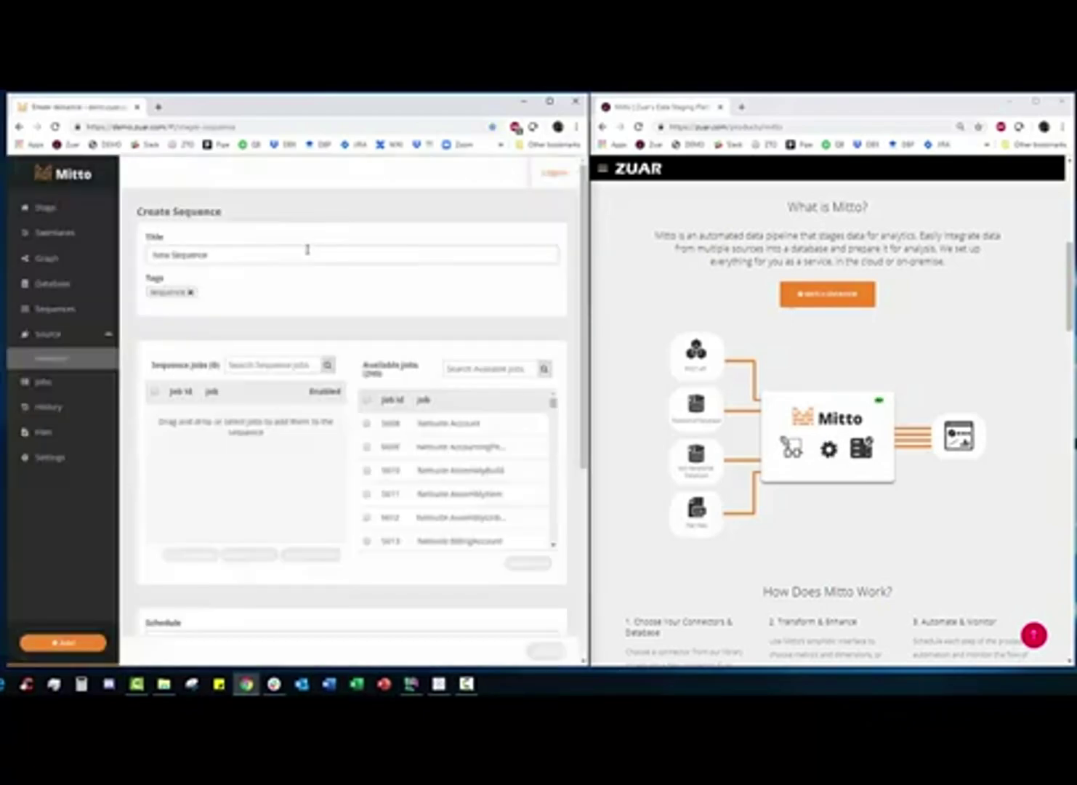
{"action": "triple_click", "coordinate": [307, 249]}
{"action": "type", "text": "seq"}
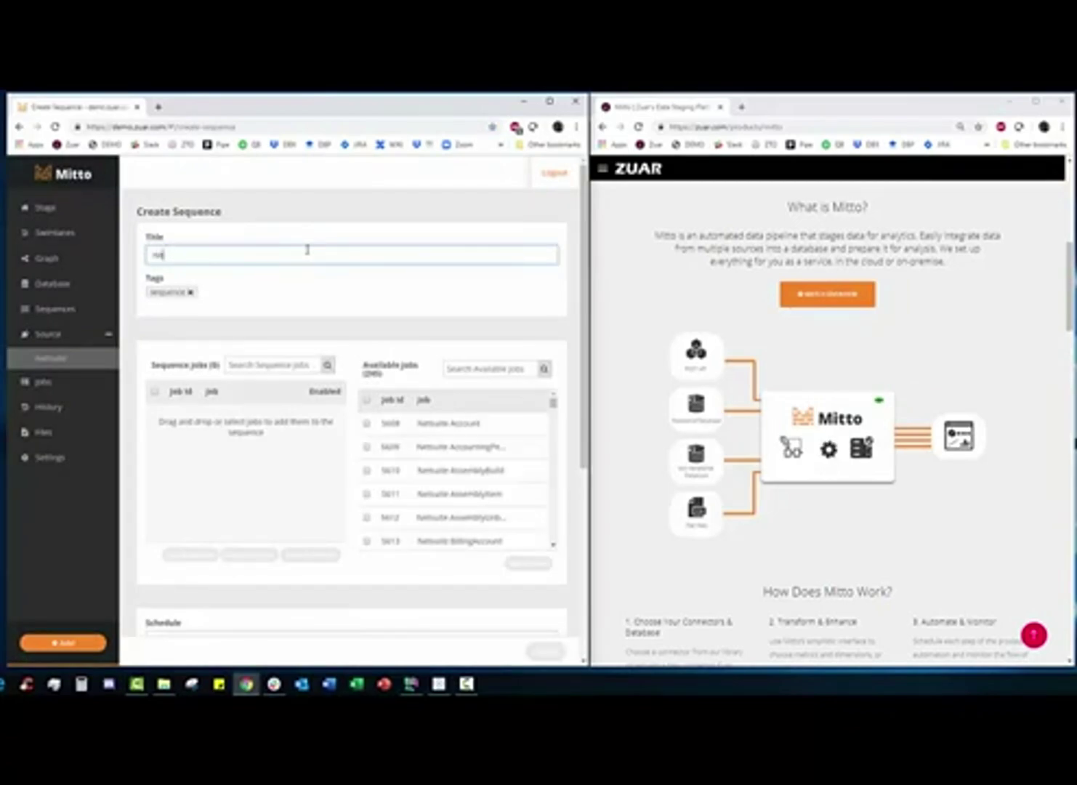
{"action": "type", "text": "suite High Priority IO"}
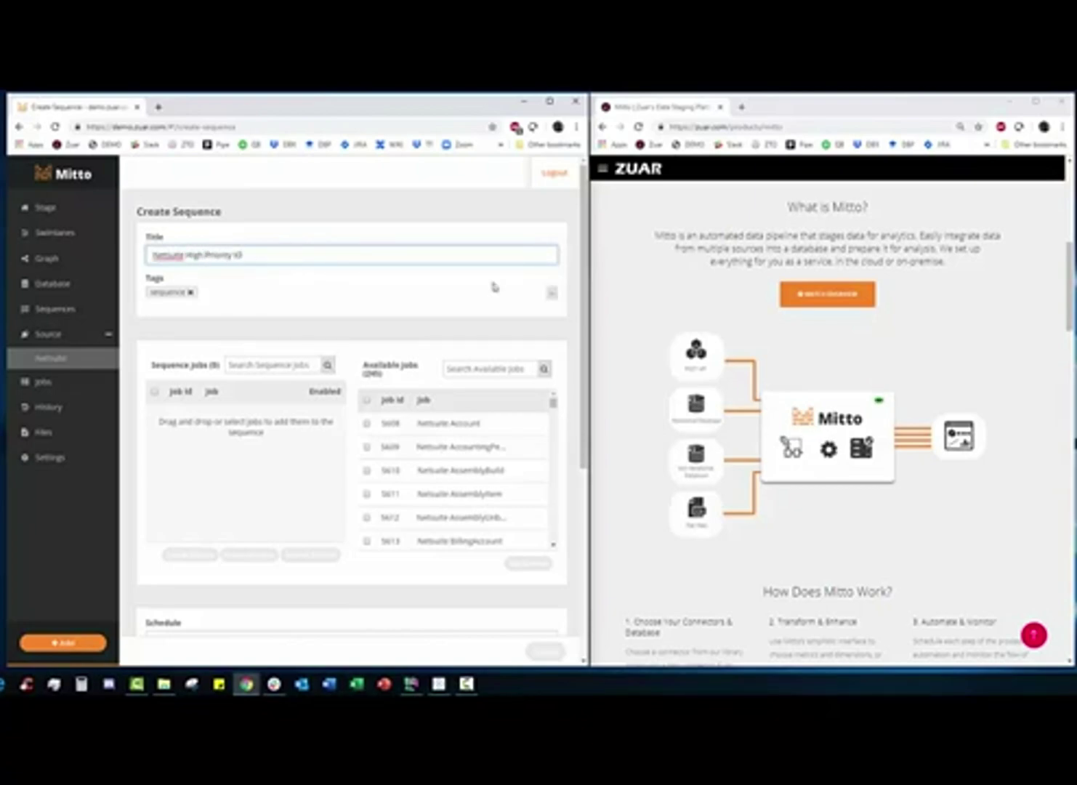
{"action": "left_click", "coordinate": [552, 293]}
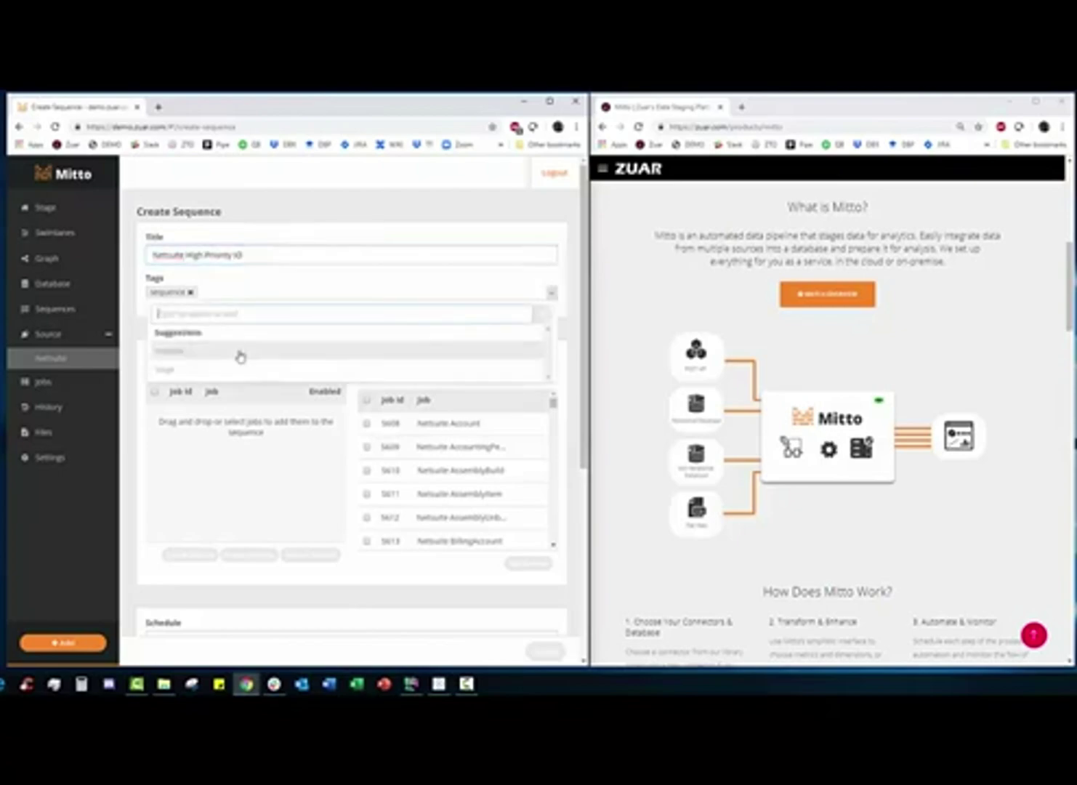
{"action": "left_click", "coordinate": [195, 369]}
{"action": "left_click", "coordinate": [553, 293]}
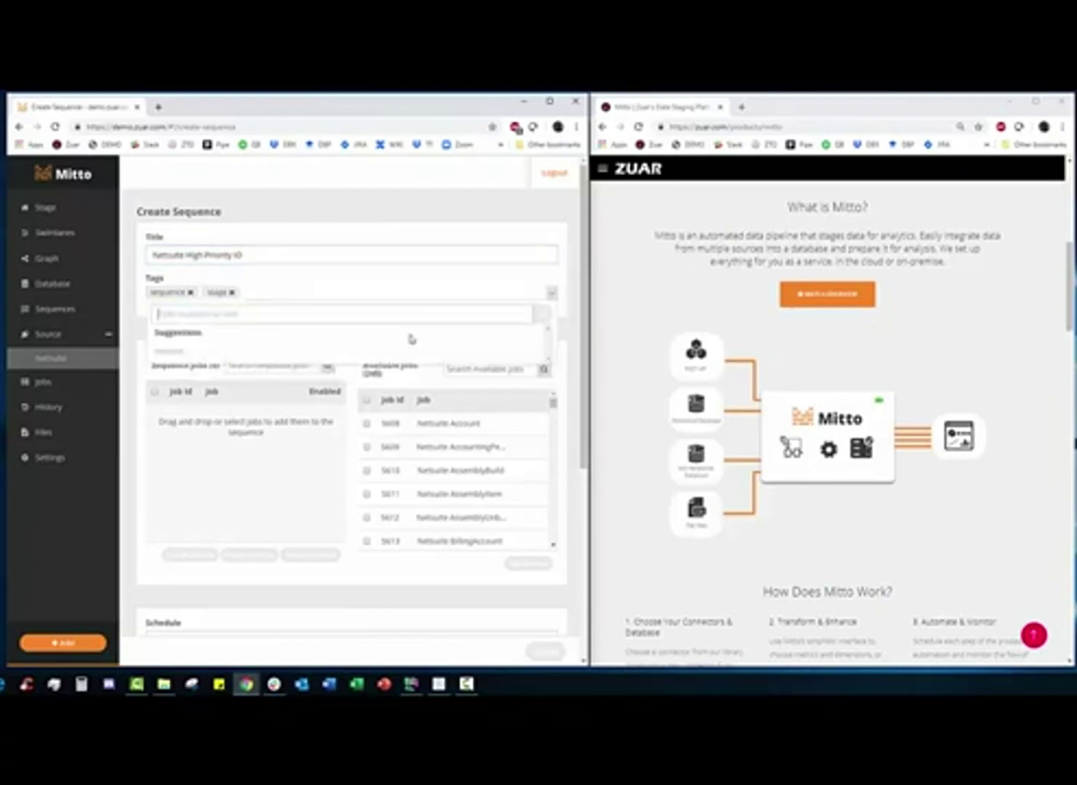
{"action": "left_click", "coordinate": [247, 356]}
Add the Netsuite Invoice and Netsuite Customer jobs to the sequence
{"action": "left_click", "coordinate": [507, 371]}
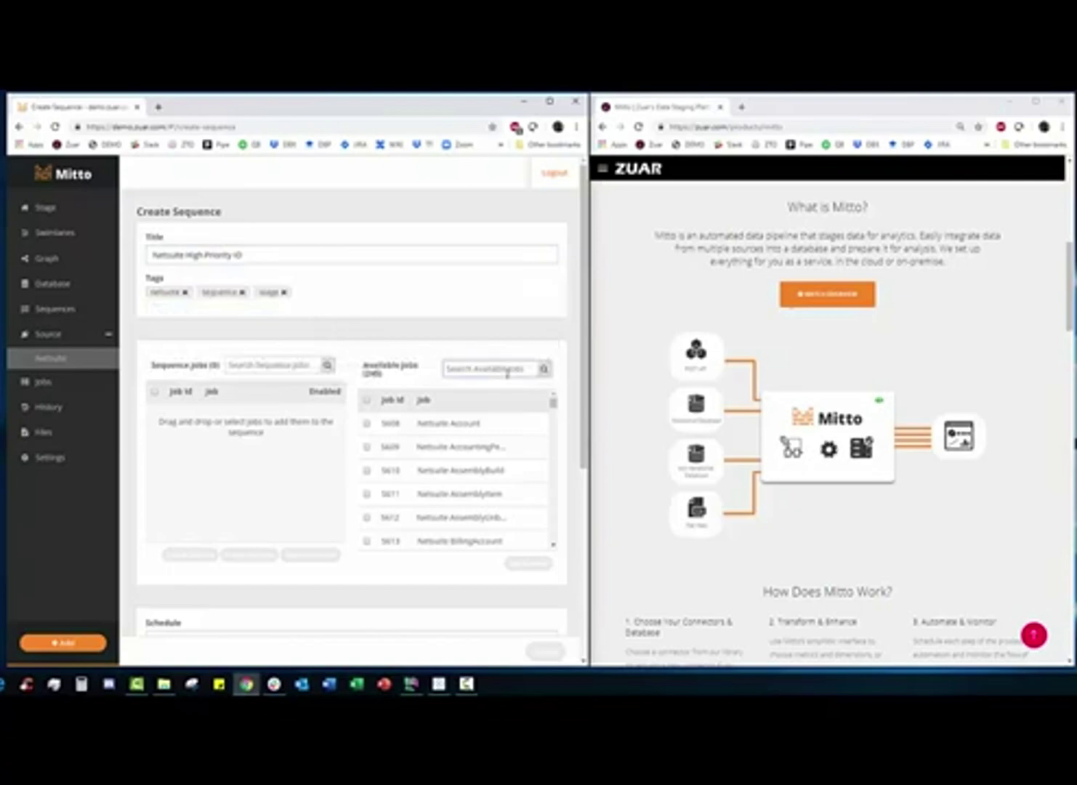
{"action": "type", "text": "ta"}
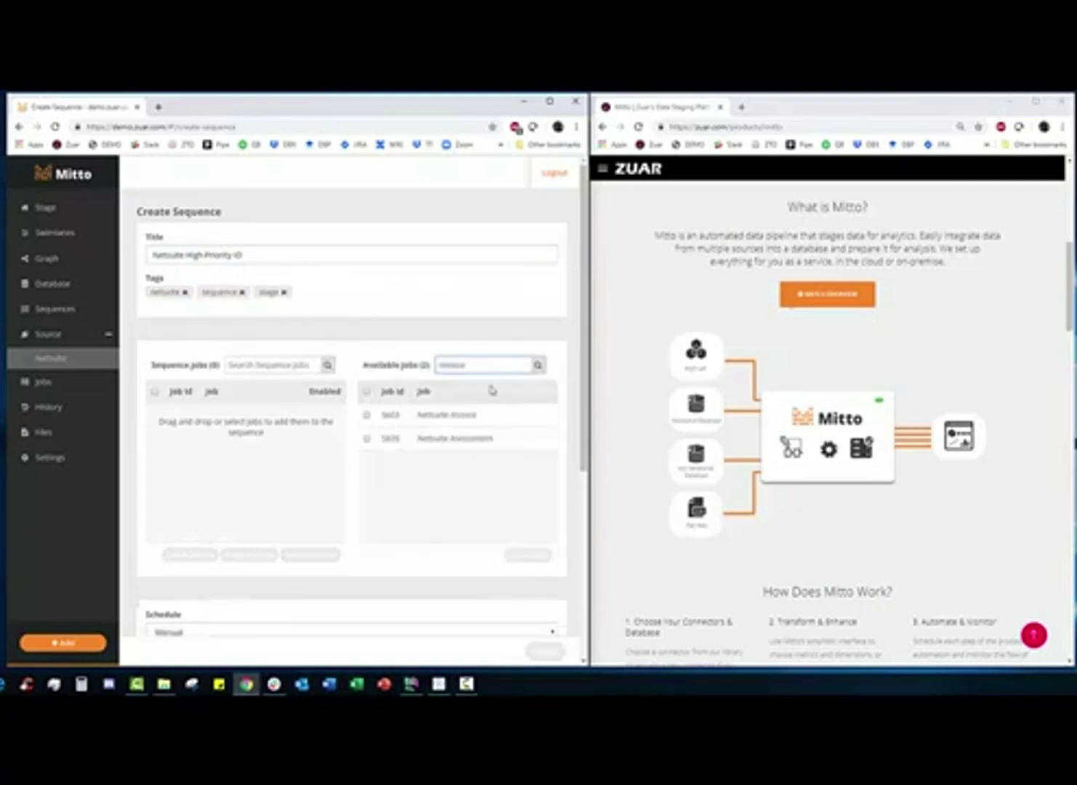
{"action": "left_click_drag", "start_coordinate": [423, 412], "coordinate": [335, 418]}
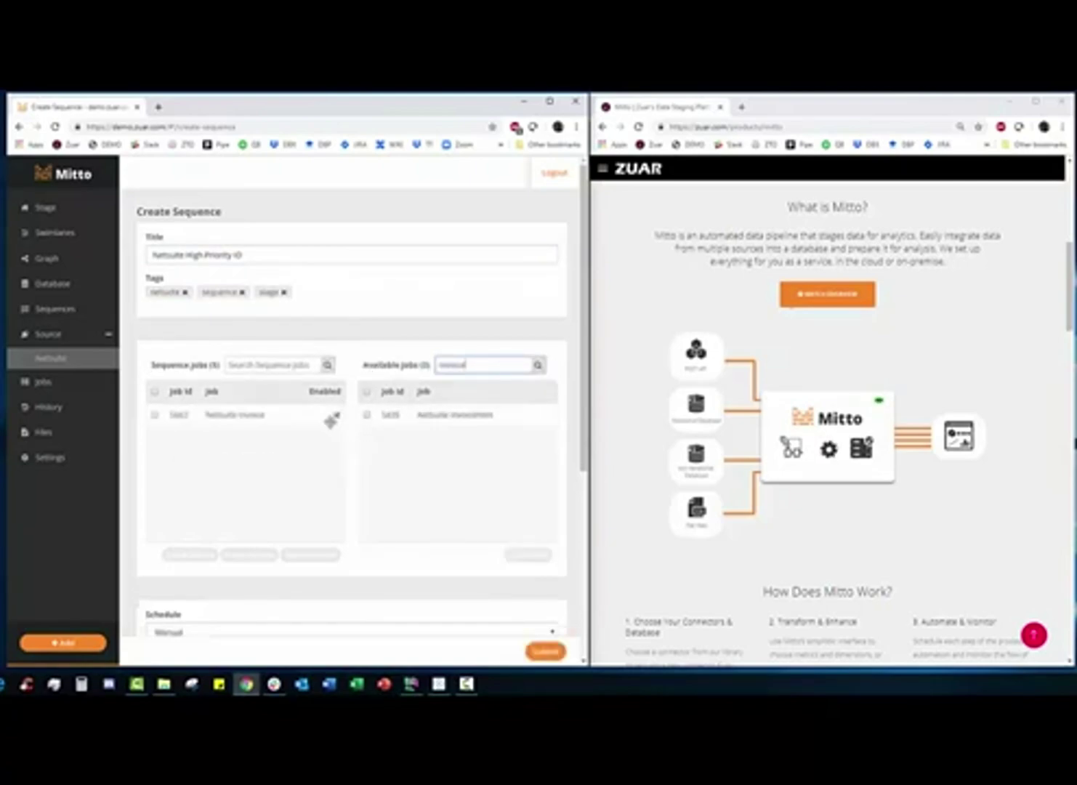
{"action": "double_click", "coordinate": [489, 367]}
{"action": "type", "text": "csv"}
{"action": "type", "text": "ustomer"}
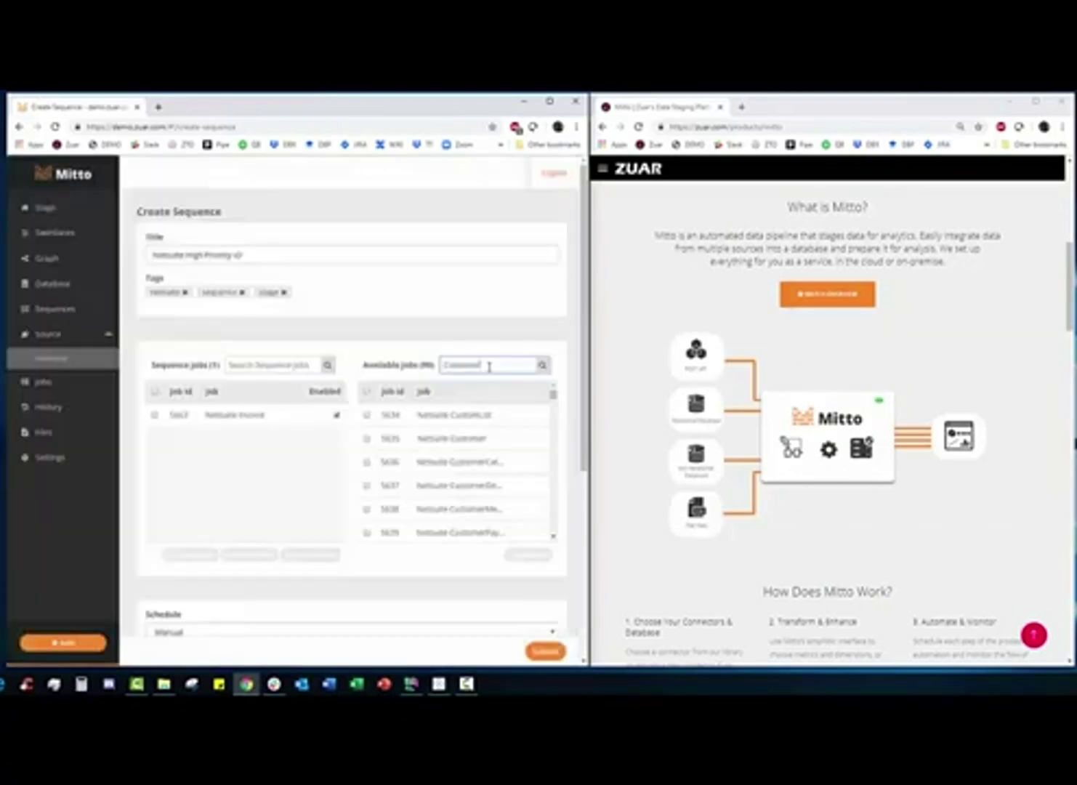
{"action": "left_click", "coordinate": [366, 415]}
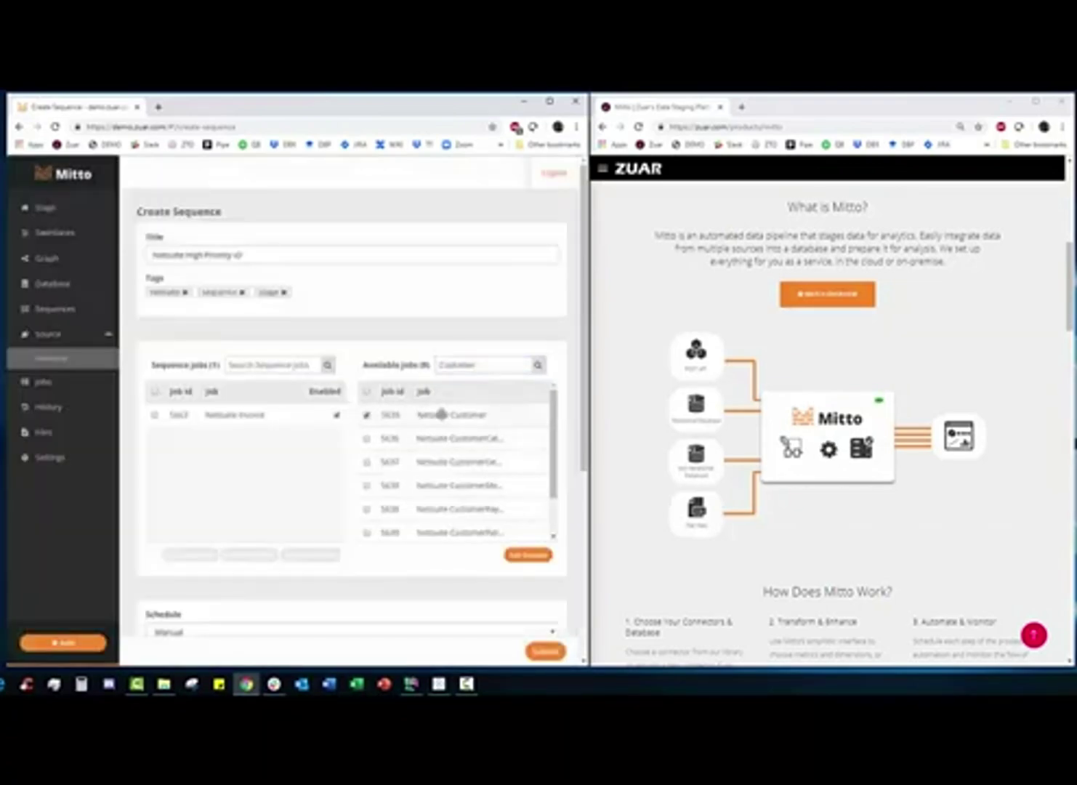
{"action": "left_click_drag", "start_coordinate": [440, 414], "coordinate": [233, 474]}
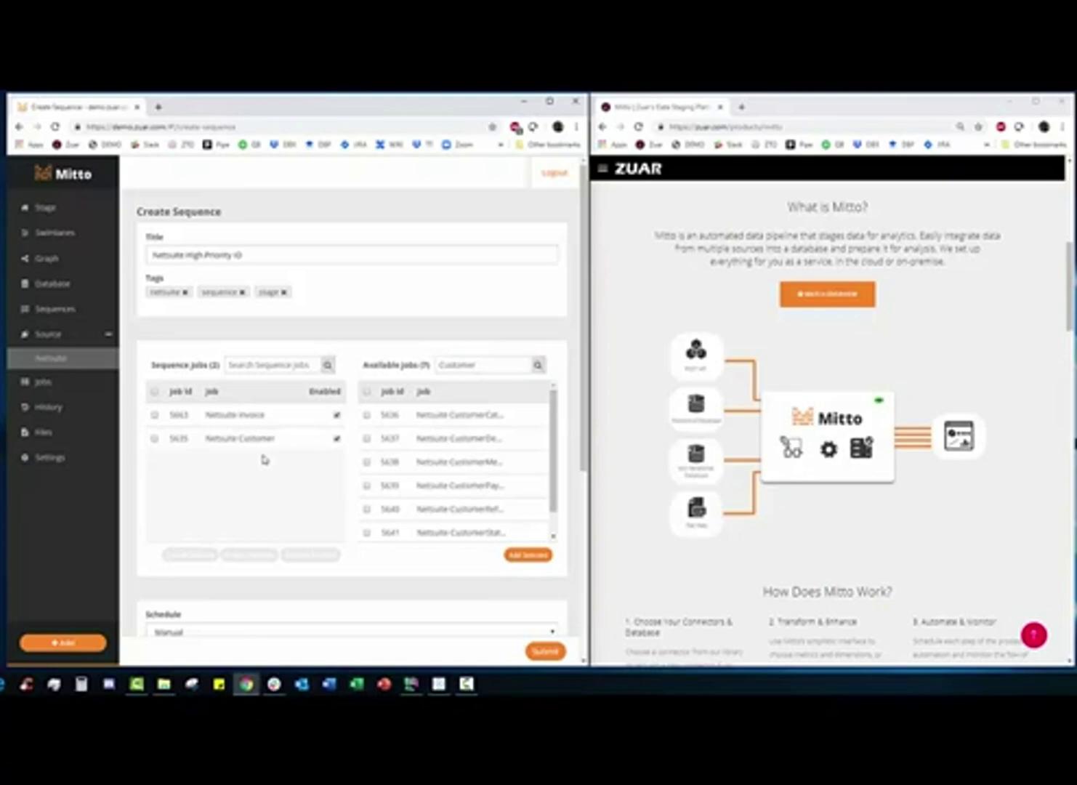
Schedule the sequence to run hourly, leaving the timeout at Never
{"action": "scroll", "coordinate": [264, 459], "scroll_direction": "down", "scroll_amount": 1}
{"action": "scroll", "coordinate": [265, 411], "scroll_direction": "down", "scroll_amount": 1}
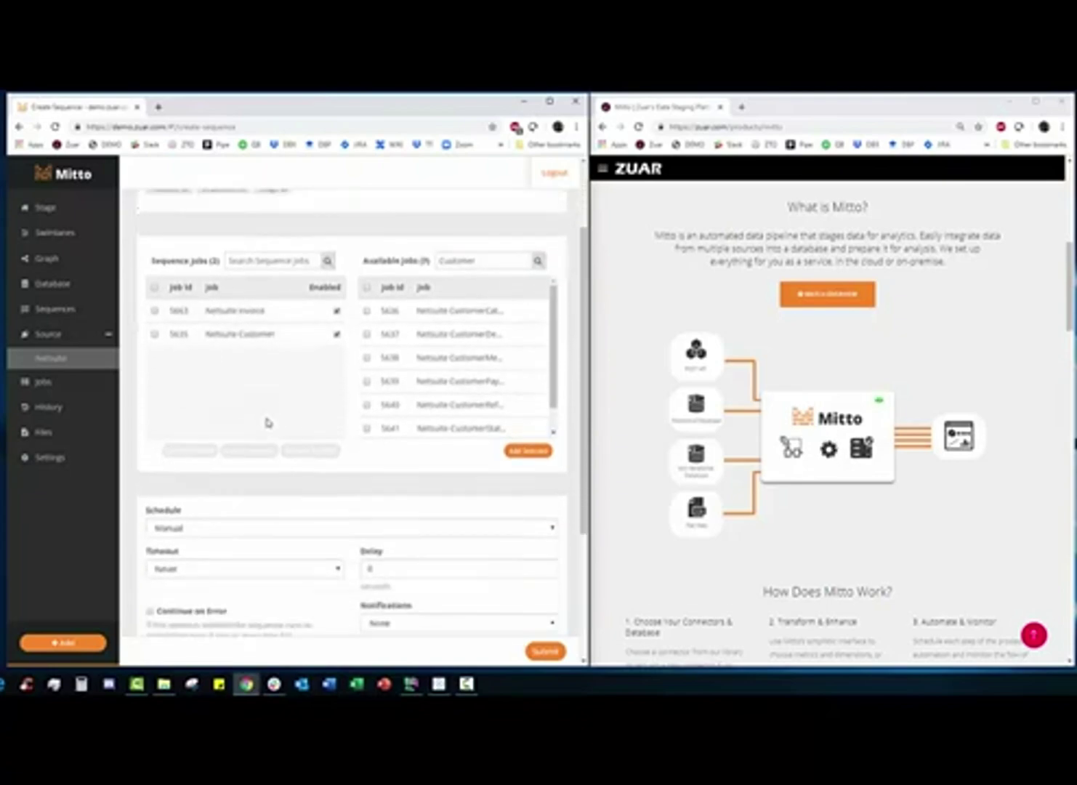
{"action": "scroll", "coordinate": [267, 420], "scroll_direction": "down", "scroll_amount": 1}
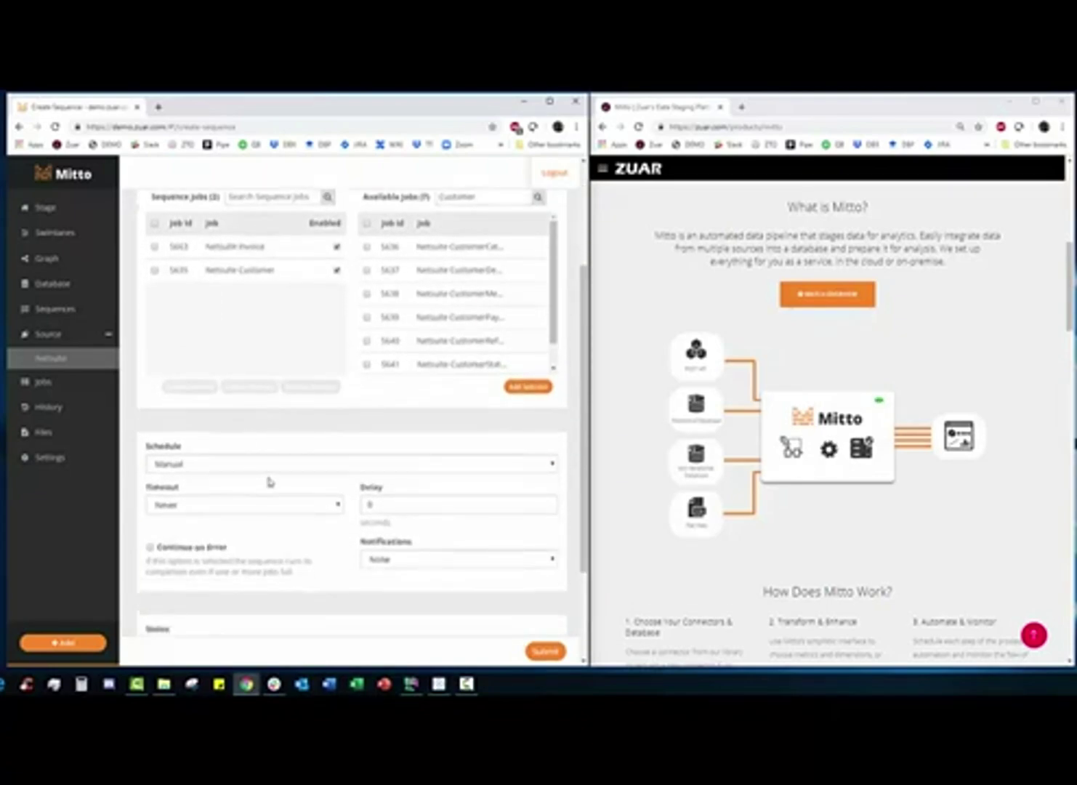
{"action": "scroll", "coordinate": [180, 423], "scroll_direction": "down", "scroll_amount": 1}
{"action": "left_click", "coordinate": [191, 411]}
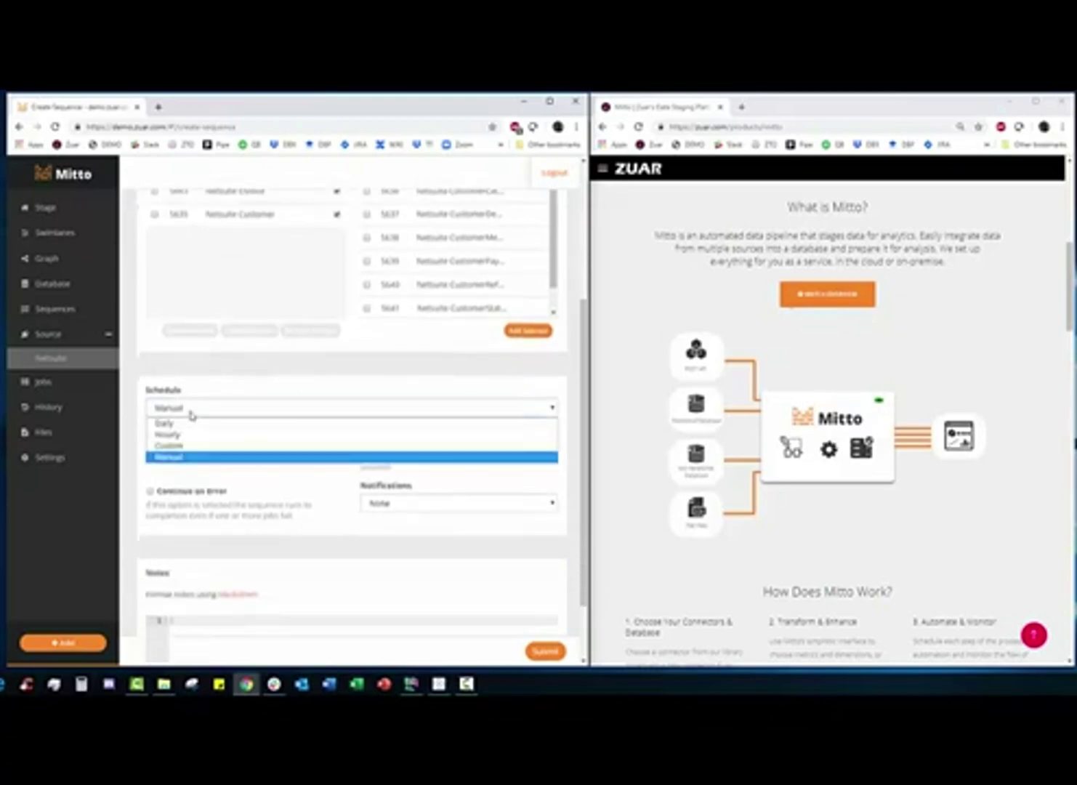
{"action": "left_click", "coordinate": [186, 434]}
{"action": "scroll", "coordinate": [231, 447], "scroll_direction": "down", "scroll_amount": 1}
{"action": "scroll", "coordinate": [232, 436], "scroll_direction": "down", "scroll_amount": 1}
{"action": "left_click", "coordinate": [235, 418]}
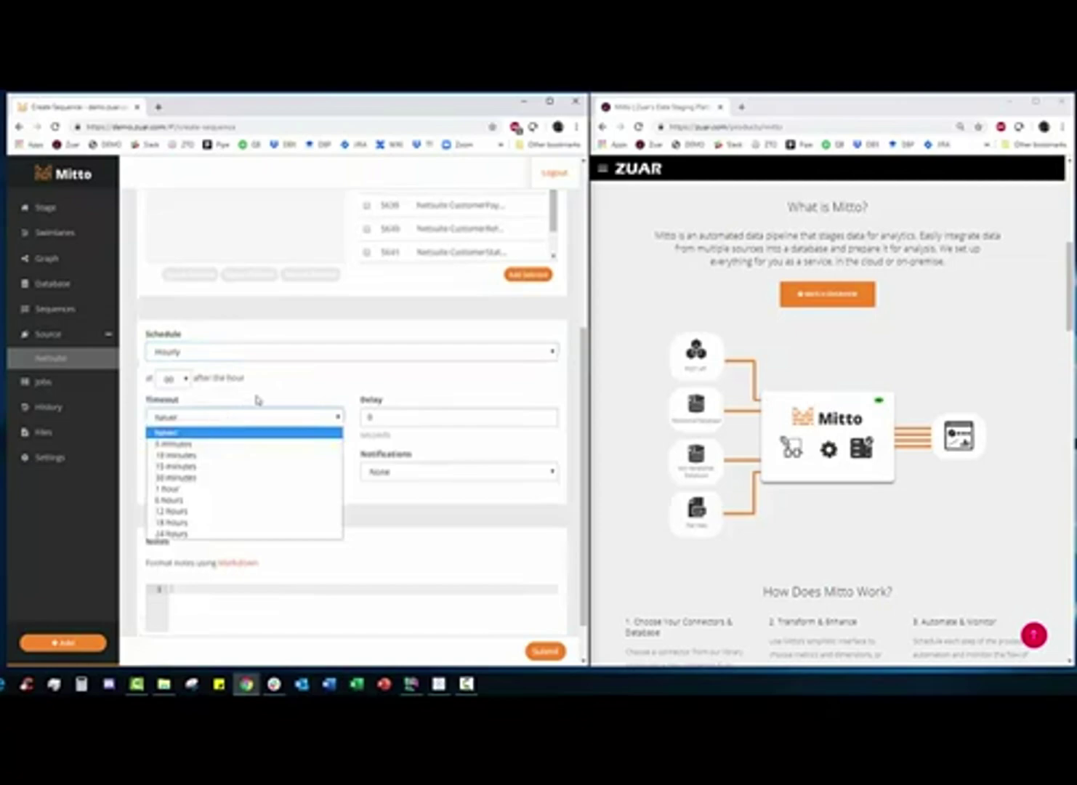
{"action": "left_click", "coordinate": [256, 399]}
Set notifications to Errors Only and enable Continue on Error
{"action": "scroll", "coordinate": [372, 394], "scroll_direction": "down", "scroll_amount": 1}
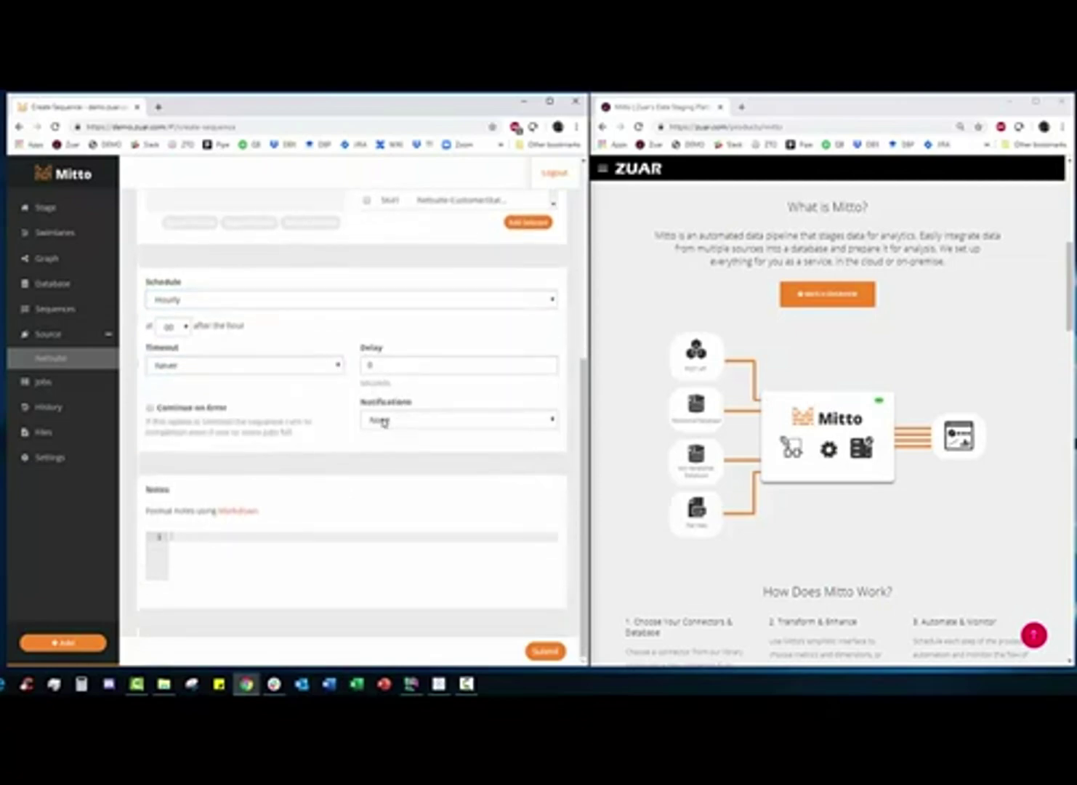
{"action": "left_click", "coordinate": [384, 422]}
{"action": "left_click", "coordinate": [386, 445]}
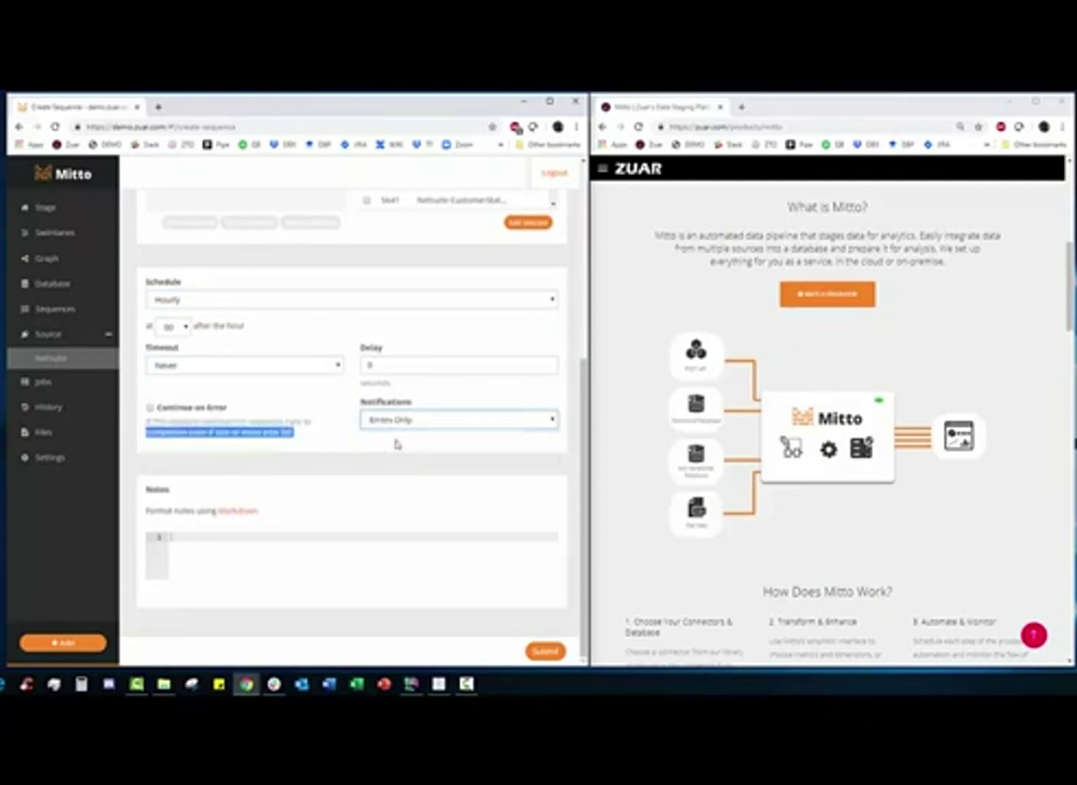
{"action": "left_click", "coordinate": [150, 407]}
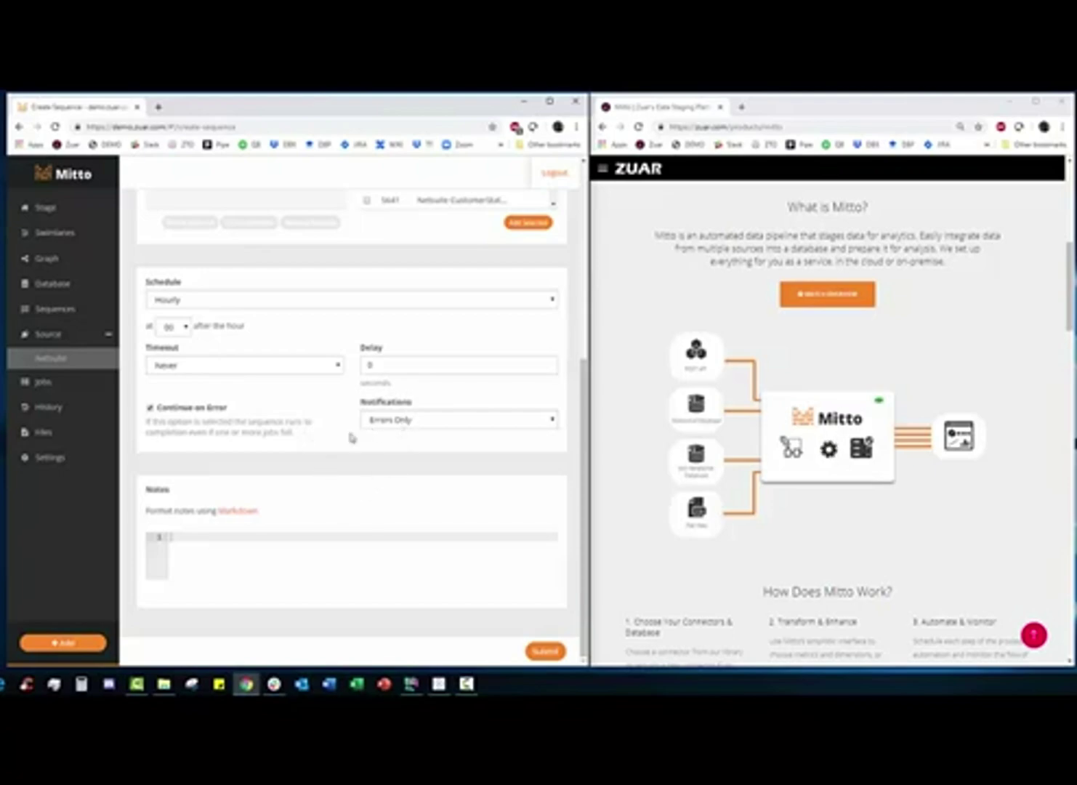
Save the Netsuite High Priority IO sequence and go to the staged jobs list
{"action": "left_click", "coordinate": [538, 651]}
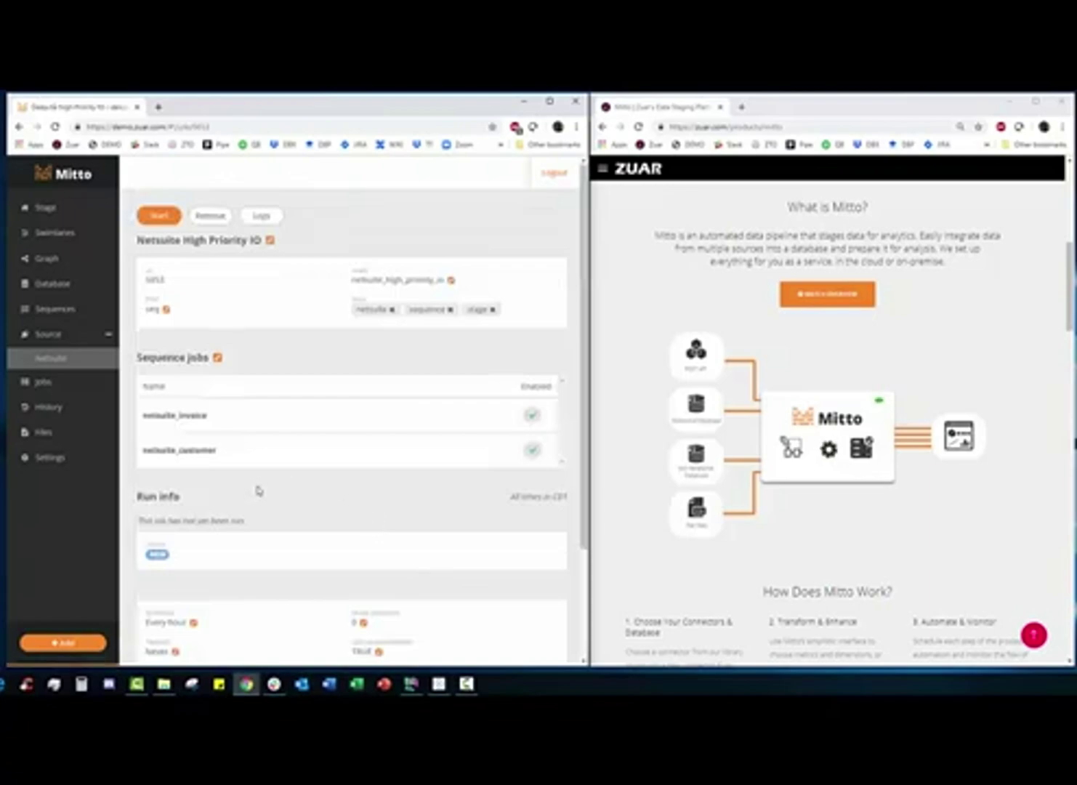
{"action": "scroll", "coordinate": [269, 483], "scroll_direction": "down", "scroll_amount": 2}
{"action": "scroll", "coordinate": [270, 482], "scroll_direction": "up", "scroll_amount": 2}
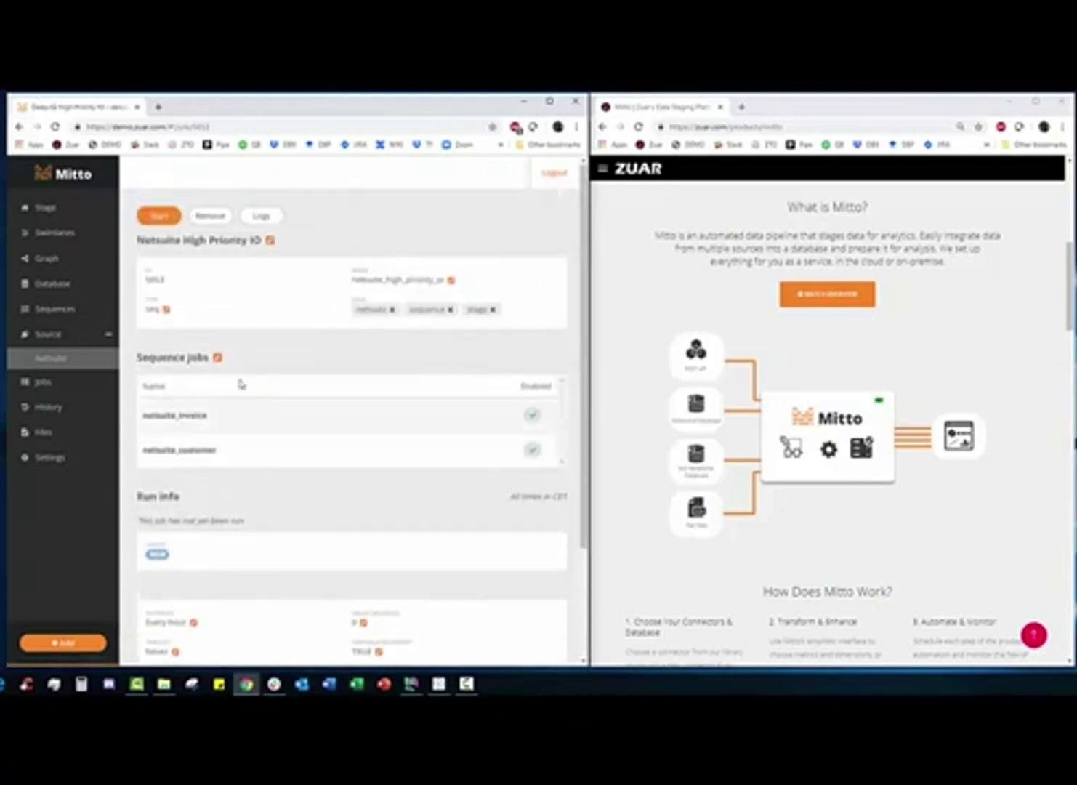
{"action": "left_click", "coordinate": [99, 221]}
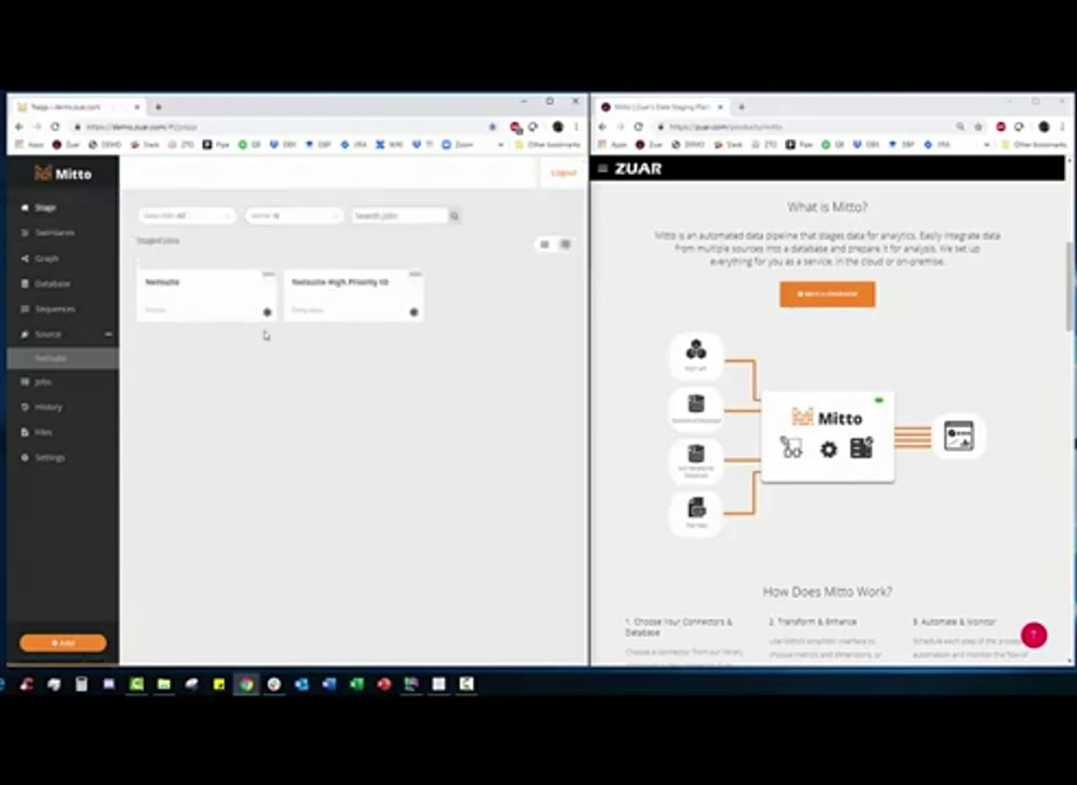
Rename the NetSuite sequence job to 'Netsuite Main Sequence' and return to Stage
{"action": "left_click", "coordinate": [243, 311]}
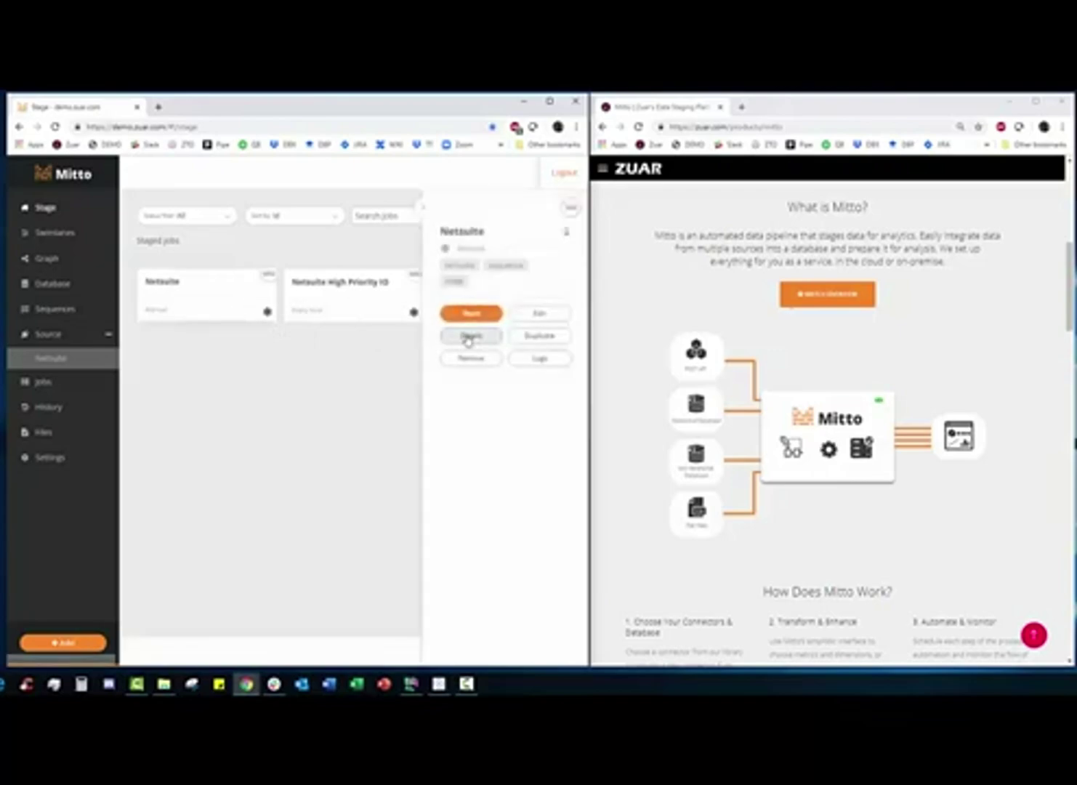
{"action": "left_click", "coordinate": [468, 339]}
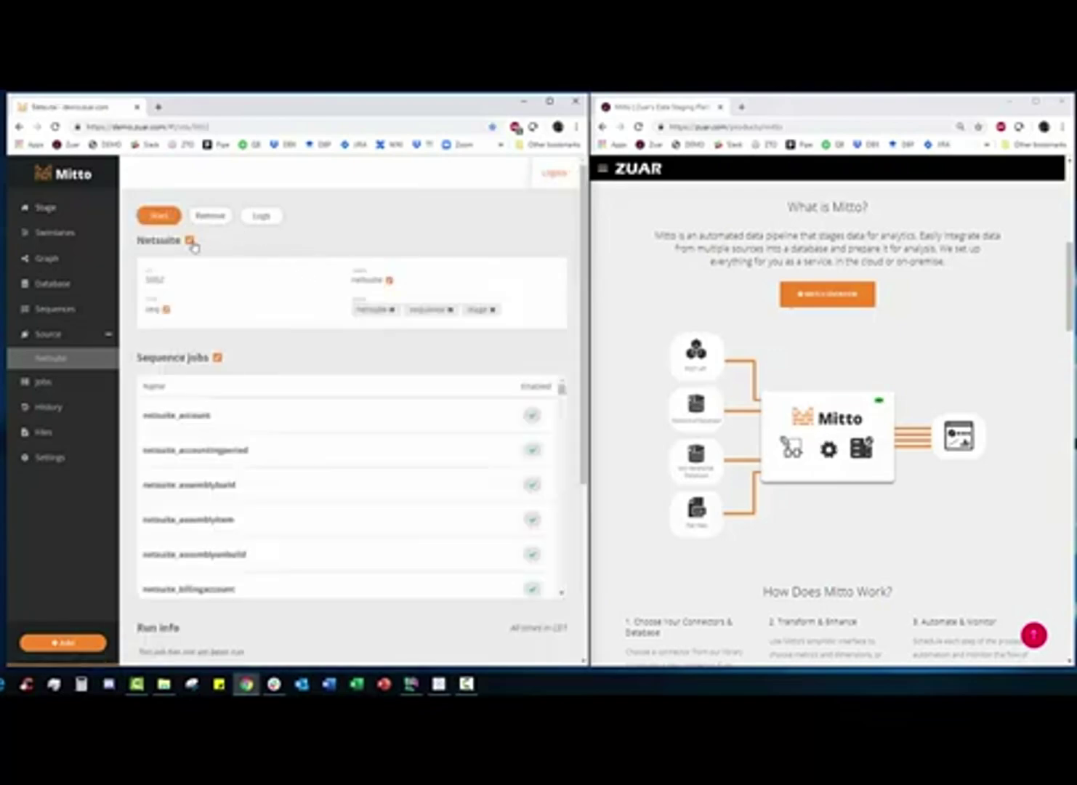
{"action": "left_click", "coordinate": [191, 241]}
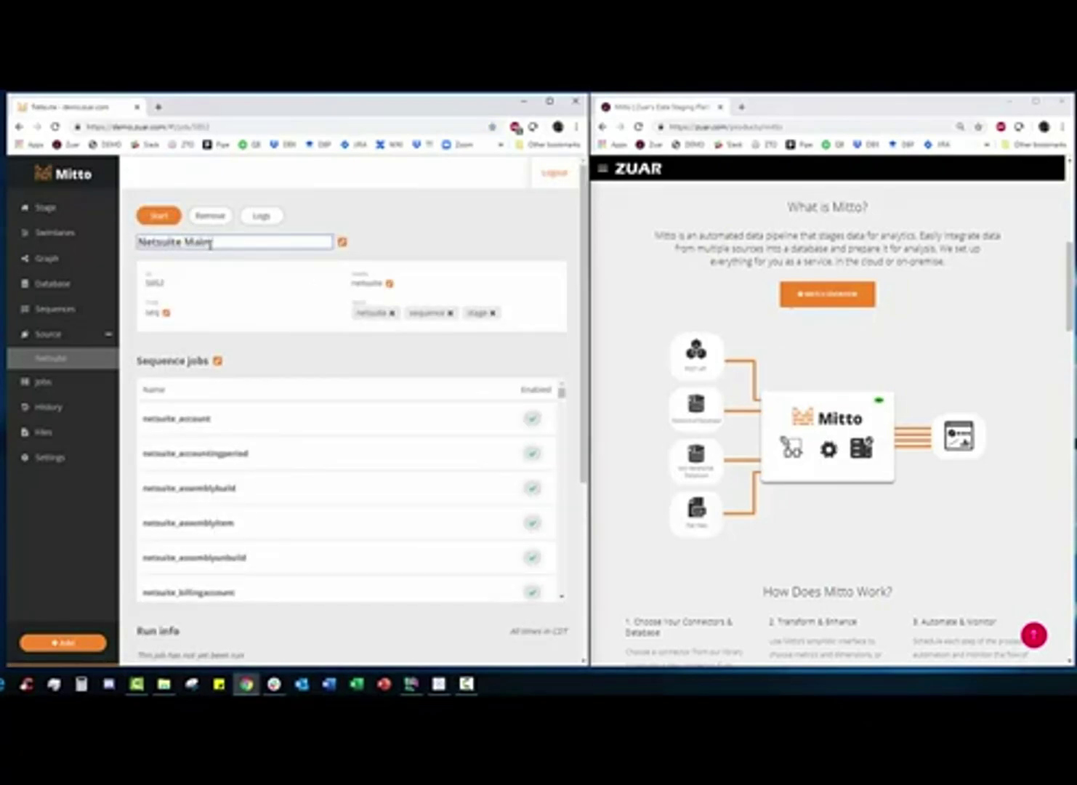
{"action": "type", "text": "MainSequence"}
{"action": "left_click", "coordinate": [358, 224]}
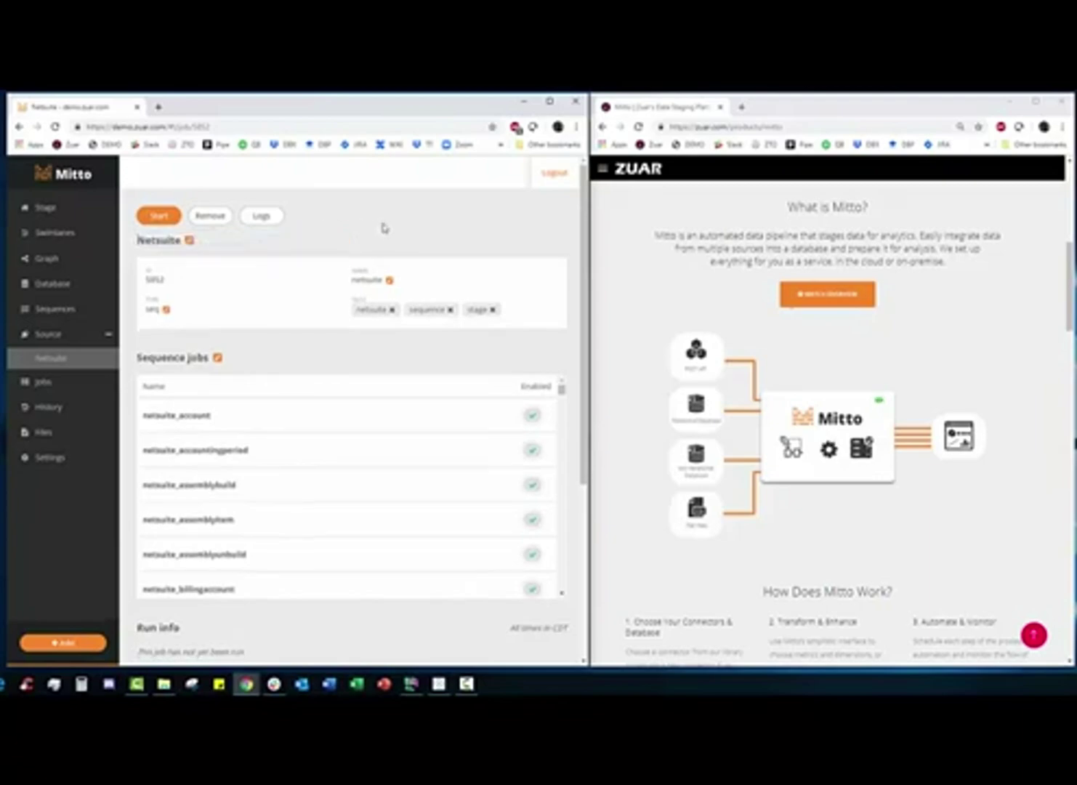
{"action": "left_click", "coordinate": [189, 241]}
{"action": "key", "text": "Return"}
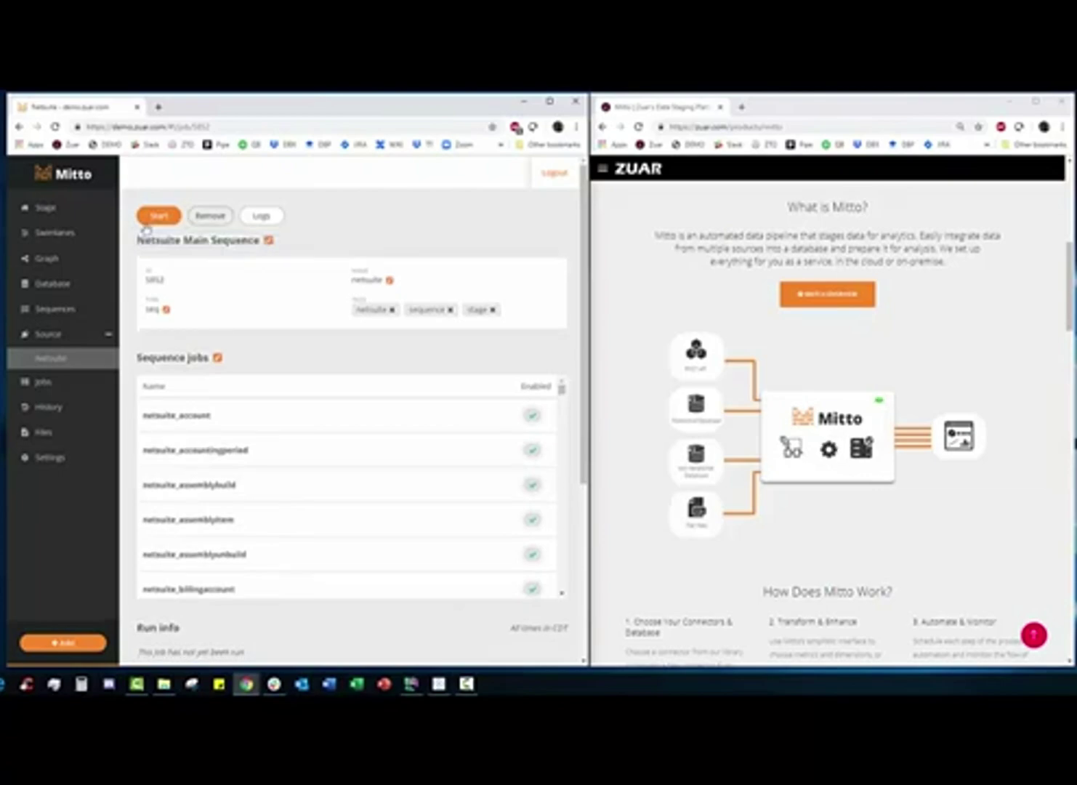
{"action": "left_click", "coordinate": [117, 217]}
Run the Netsuite High Priority IO sequence and close its side panel
{"action": "left_click", "coordinate": [375, 317]}
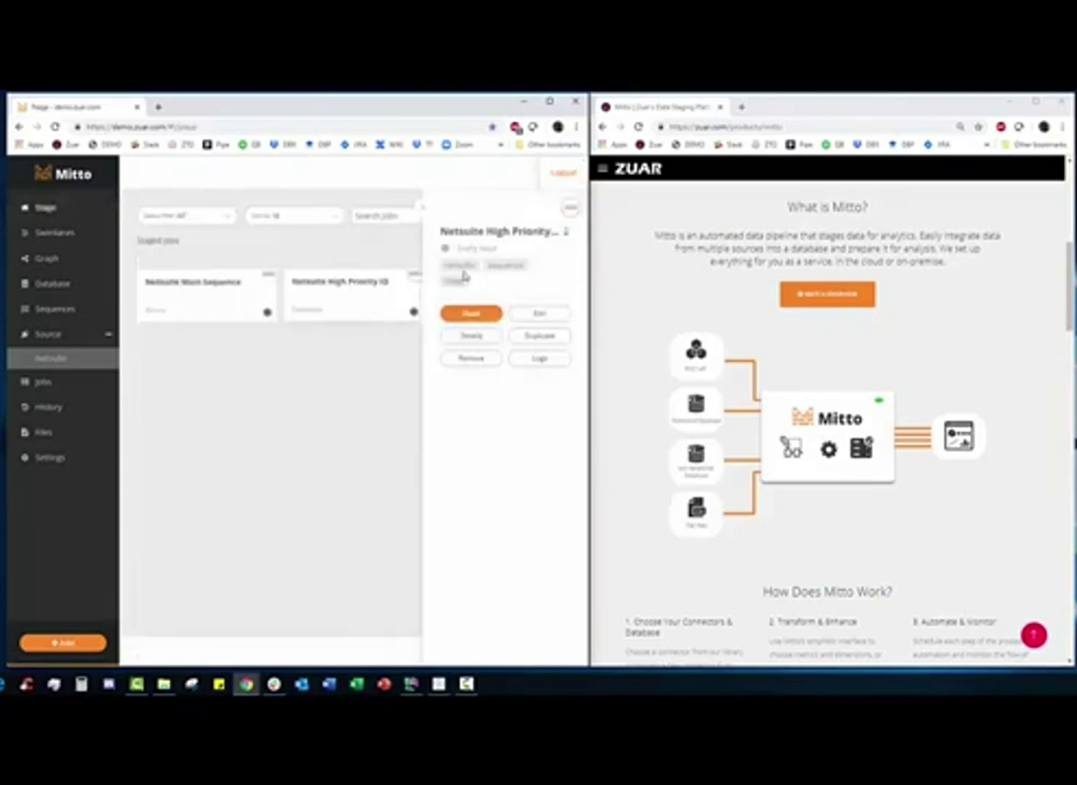
{"action": "left_click", "coordinate": [465, 318]}
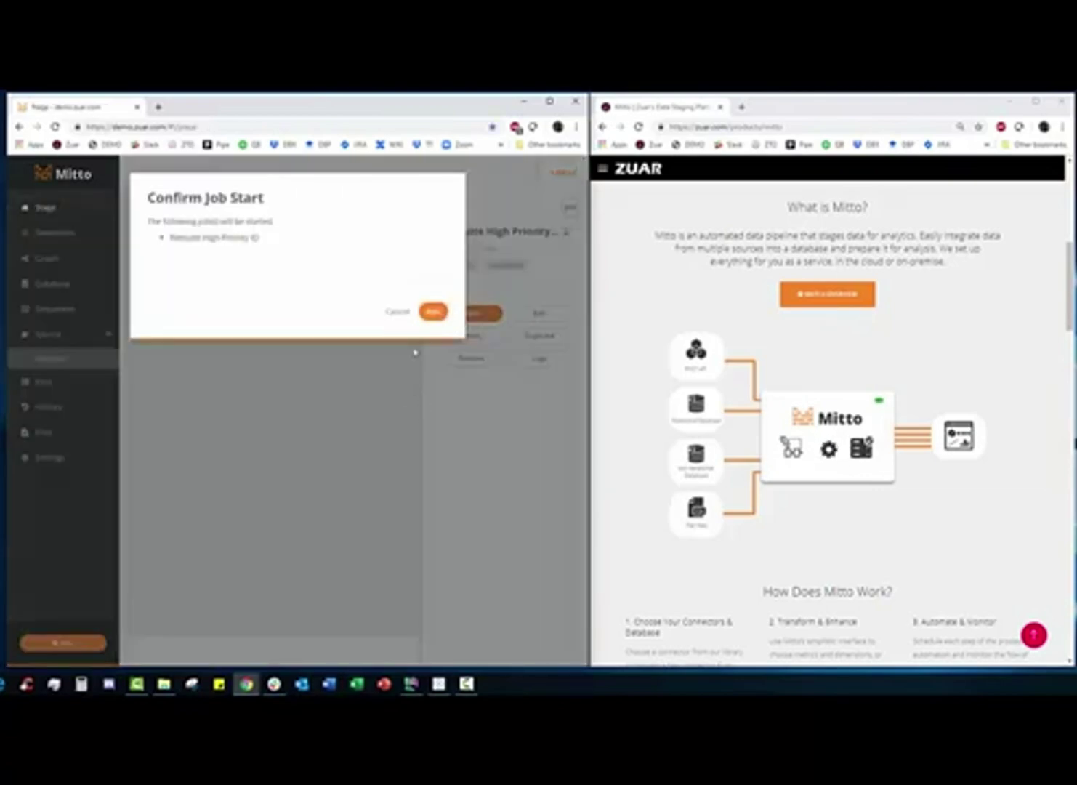
{"action": "left_click", "coordinate": [433, 311]}
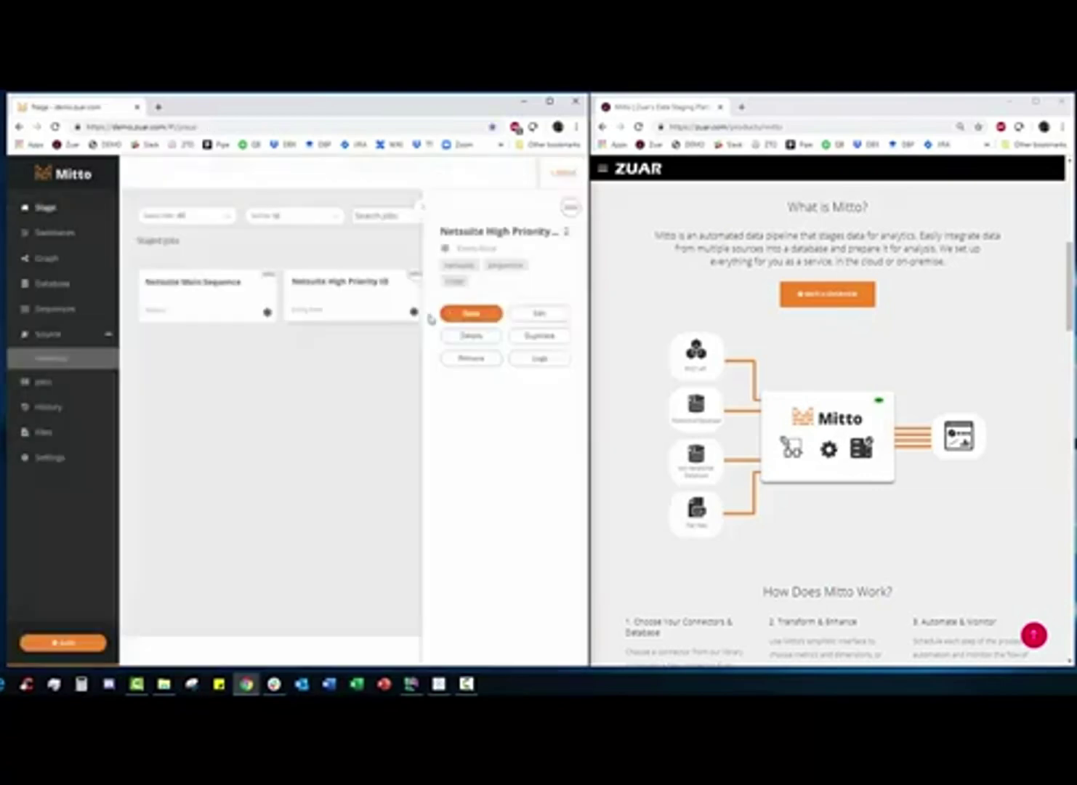
{"action": "left_click", "coordinate": [422, 209]}
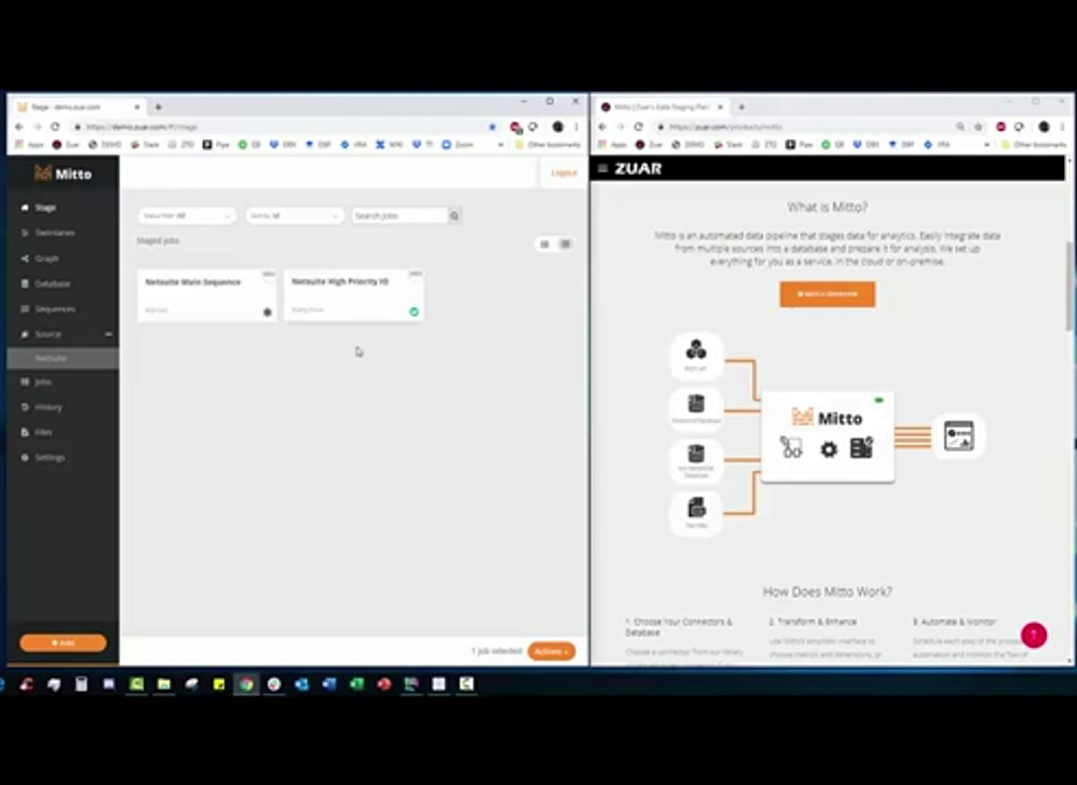
Open and scroll through the Netsuite High Priority IO sequence's details page
{"action": "left_click", "coordinate": [376, 313]}
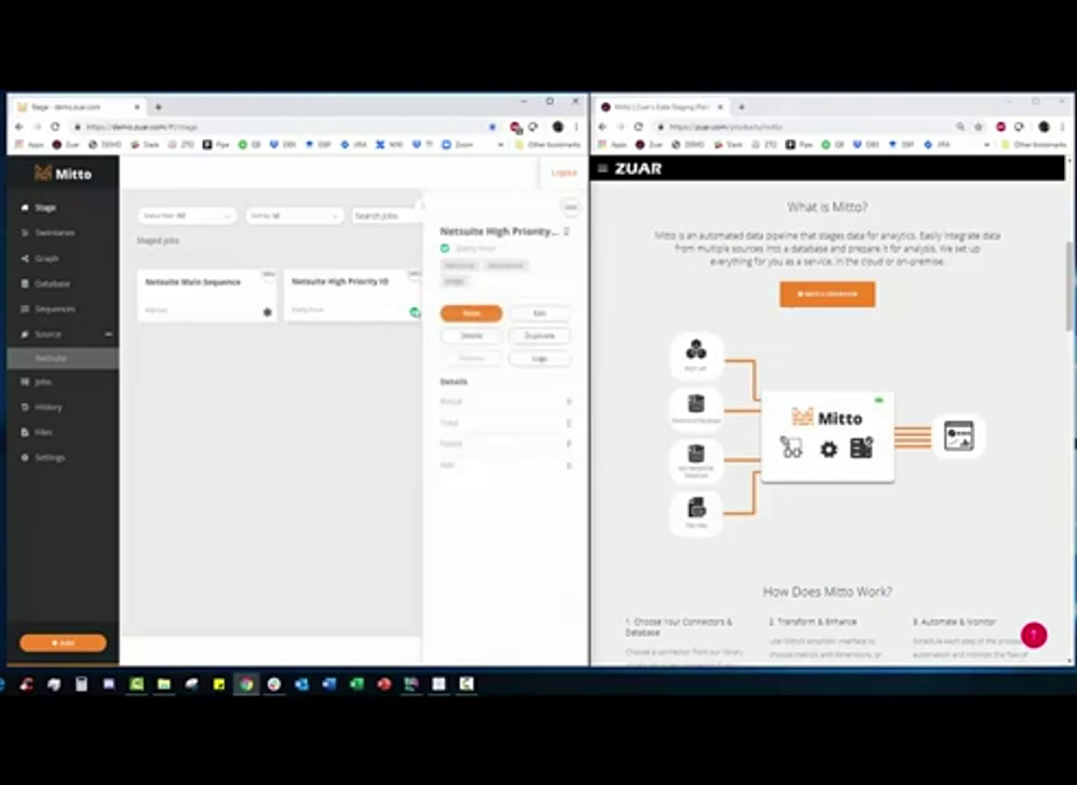
{"action": "left_click", "coordinate": [464, 337]}
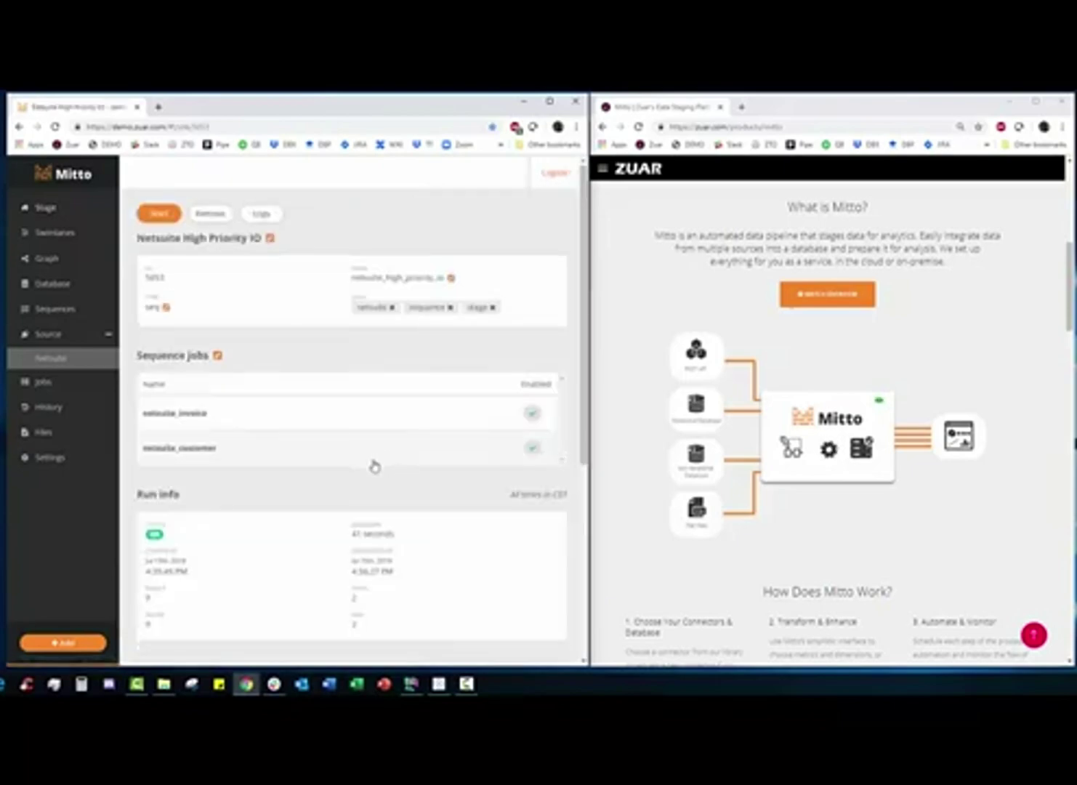
{"action": "scroll", "coordinate": [374, 465], "scroll_direction": "down", "scroll_amount": 5}
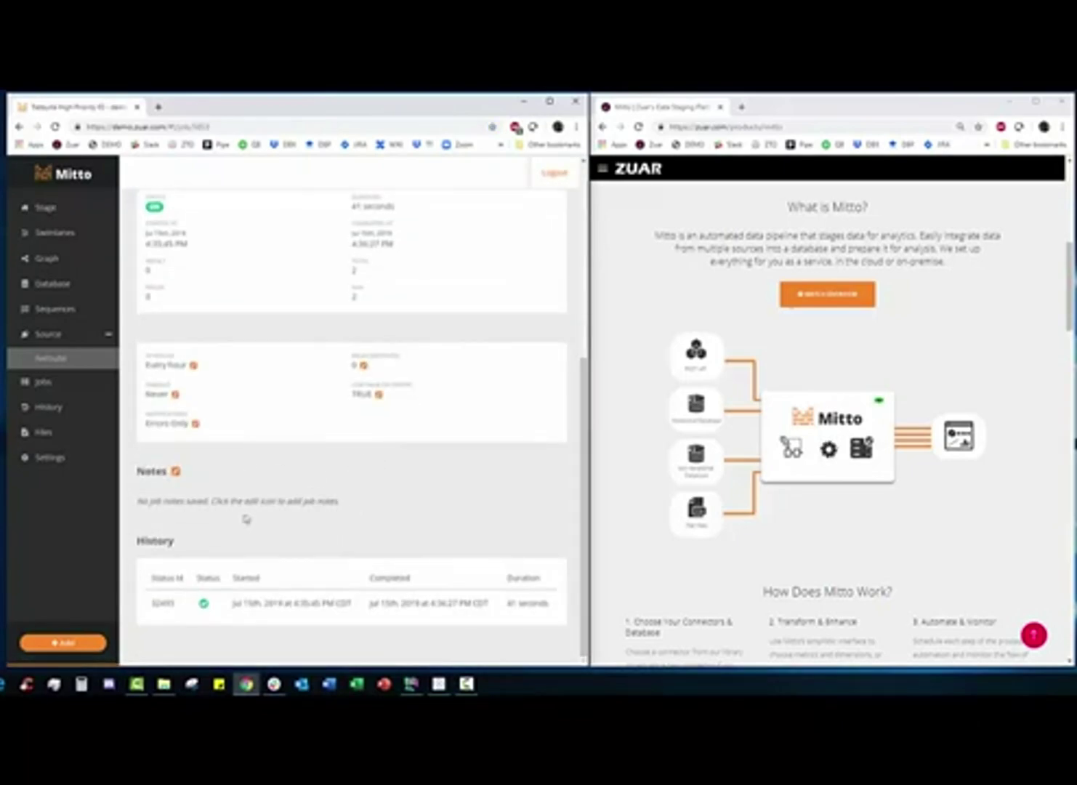
{"action": "scroll", "coordinate": [324, 447], "scroll_direction": "up", "scroll_amount": 4}
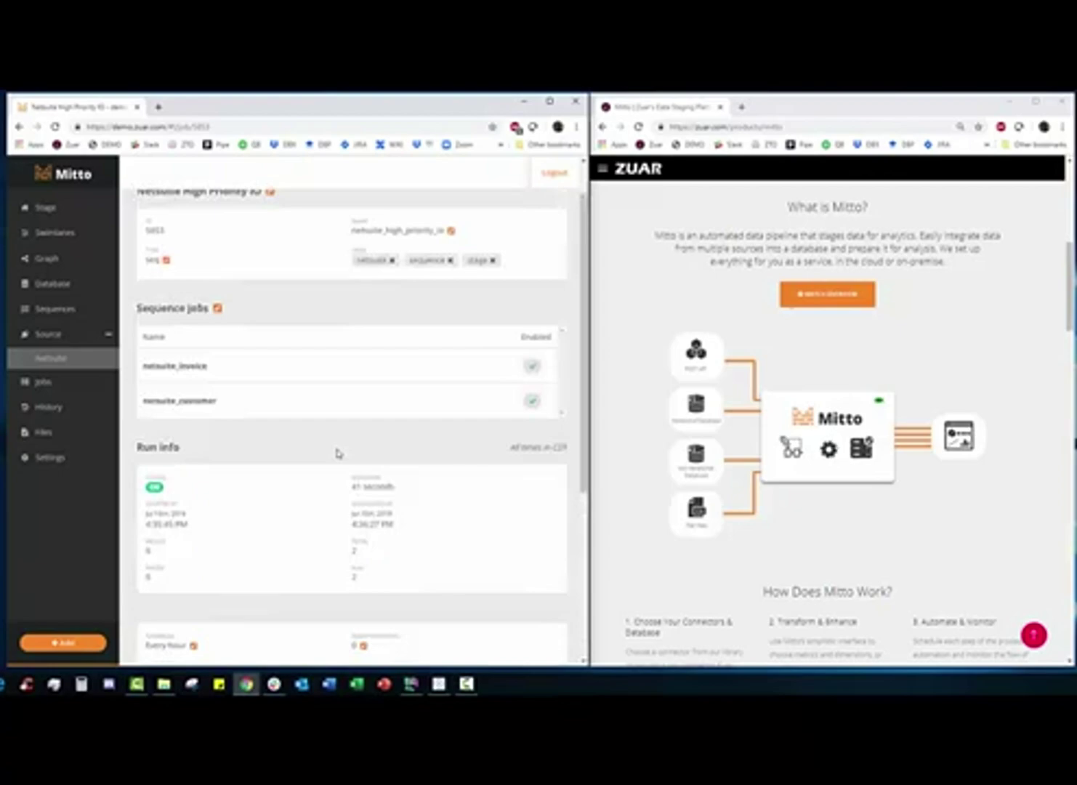
{"action": "scroll", "coordinate": [336, 453], "scroll_direction": "down", "scroll_amount": 5}
{"action": "scroll", "coordinate": [332, 476], "scroll_direction": "up", "scroll_amount": 6}
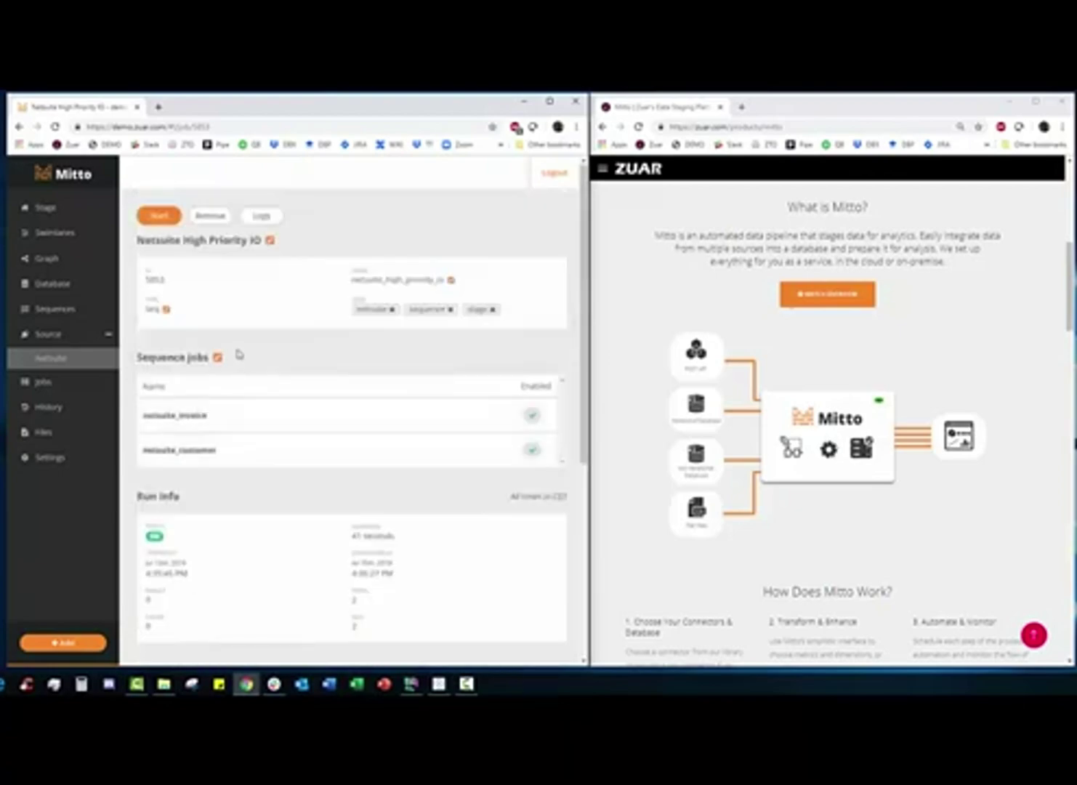
Review the netsuite_invoice job's successful run info (933), then view the Database page
{"action": "left_click", "coordinate": [246, 424]}
{"action": "scroll", "coordinate": [283, 385], "scroll_direction": "down", "scroll_amount": 2}
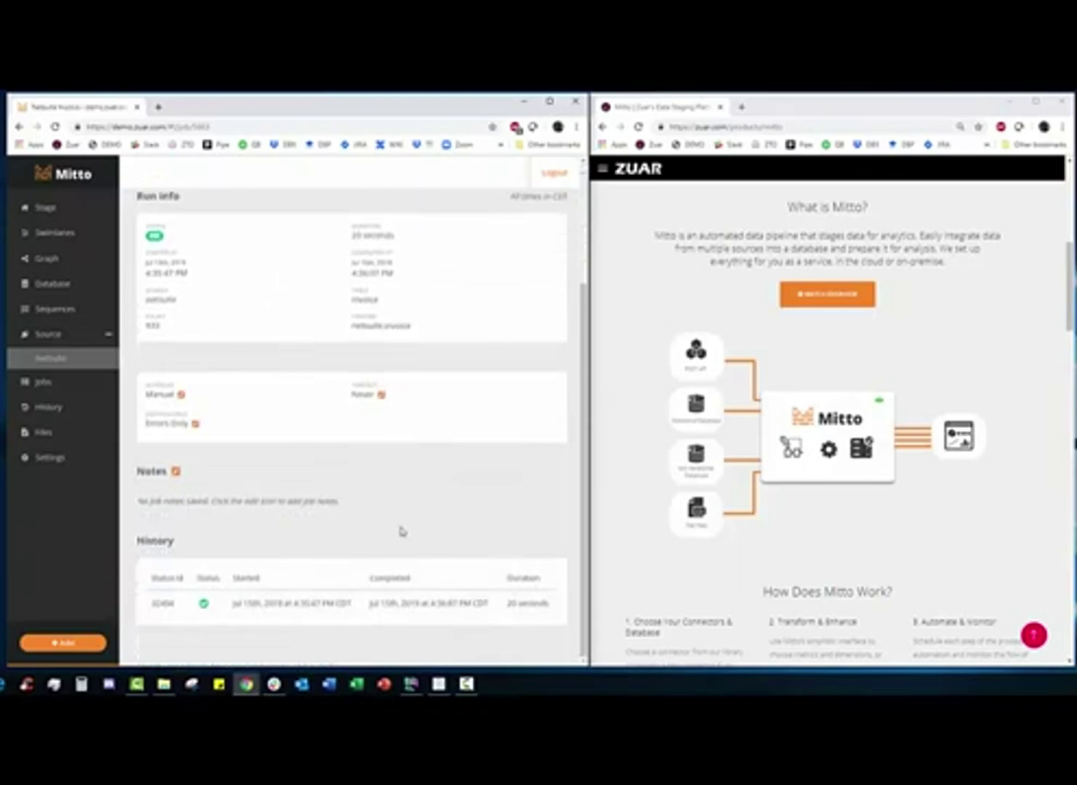
{"action": "left_click_drag", "start_coordinate": [163, 328], "coordinate": [144, 318]}
{"action": "left_click", "coordinate": [180, 339]}
{"action": "scroll", "coordinate": [180, 340], "scroll_direction": "up", "scroll_amount": 2}
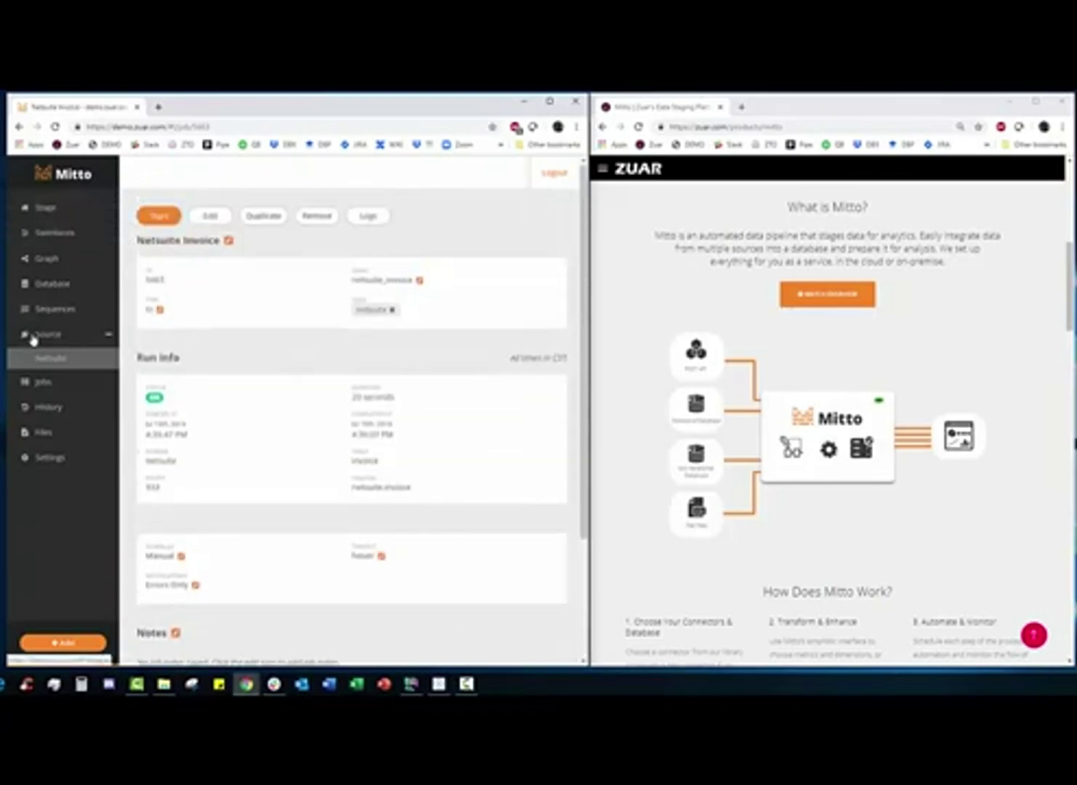
{"action": "left_click", "coordinate": [70, 290]}
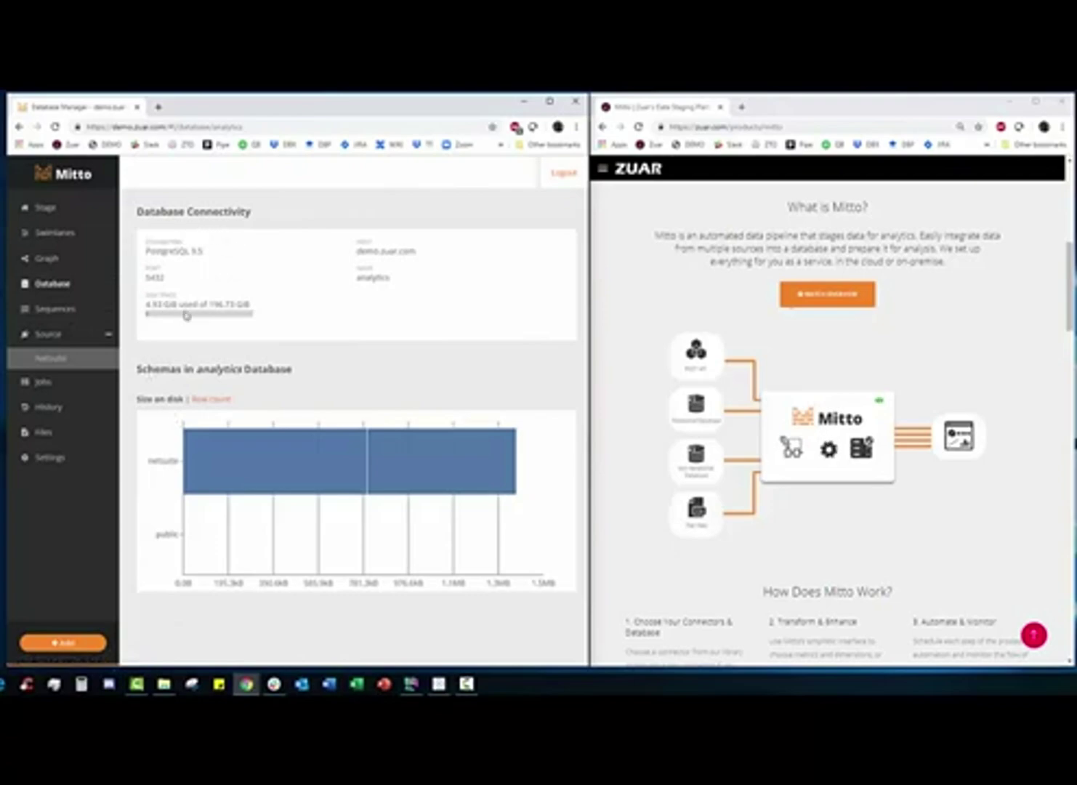
Review the analytics database's disk space usage and show schema sizes as row counts
{"action": "left_click_drag", "start_coordinate": [263, 307], "coordinate": [140, 302]}
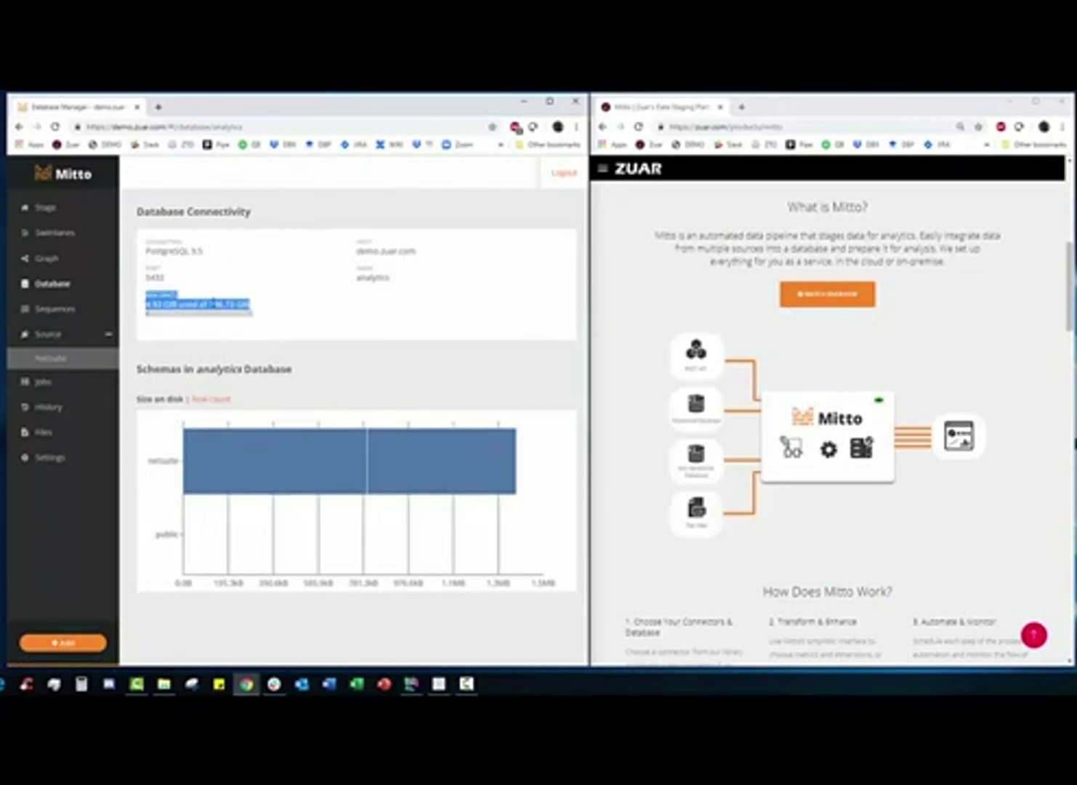
{"action": "left_click", "coordinate": [266, 311]}
{"action": "mouse_move", "coordinate": [298, 479]}
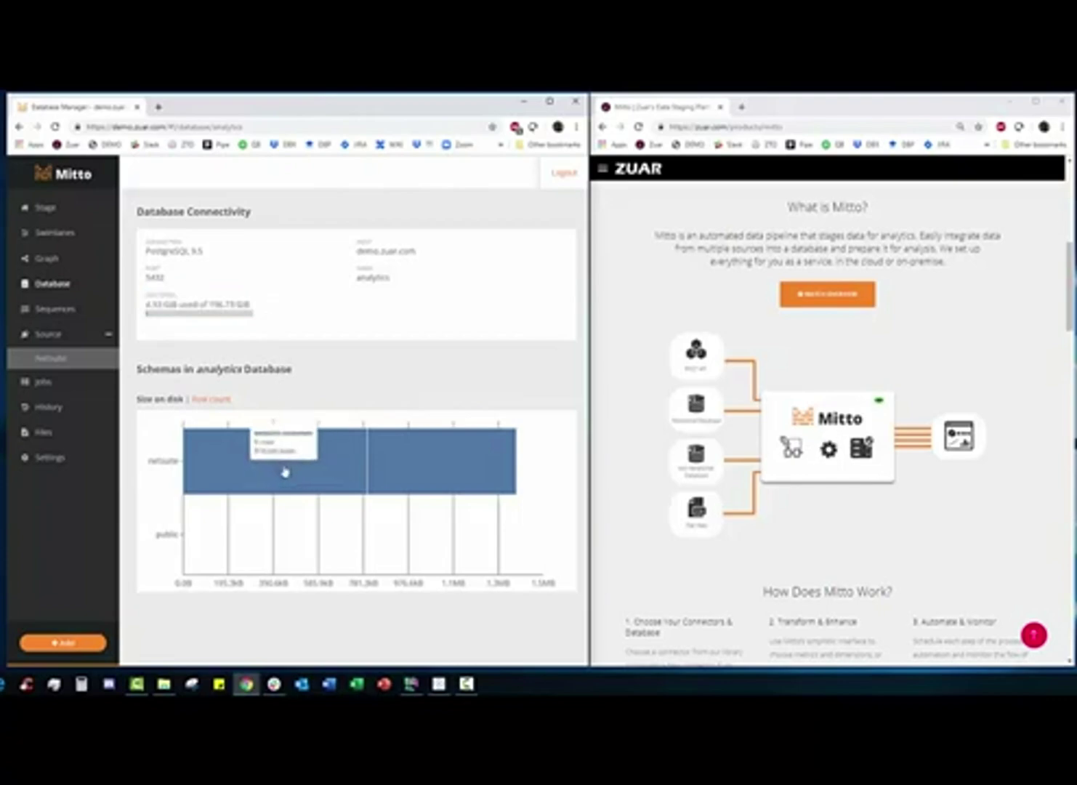
{"action": "left_click", "coordinate": [209, 400]}
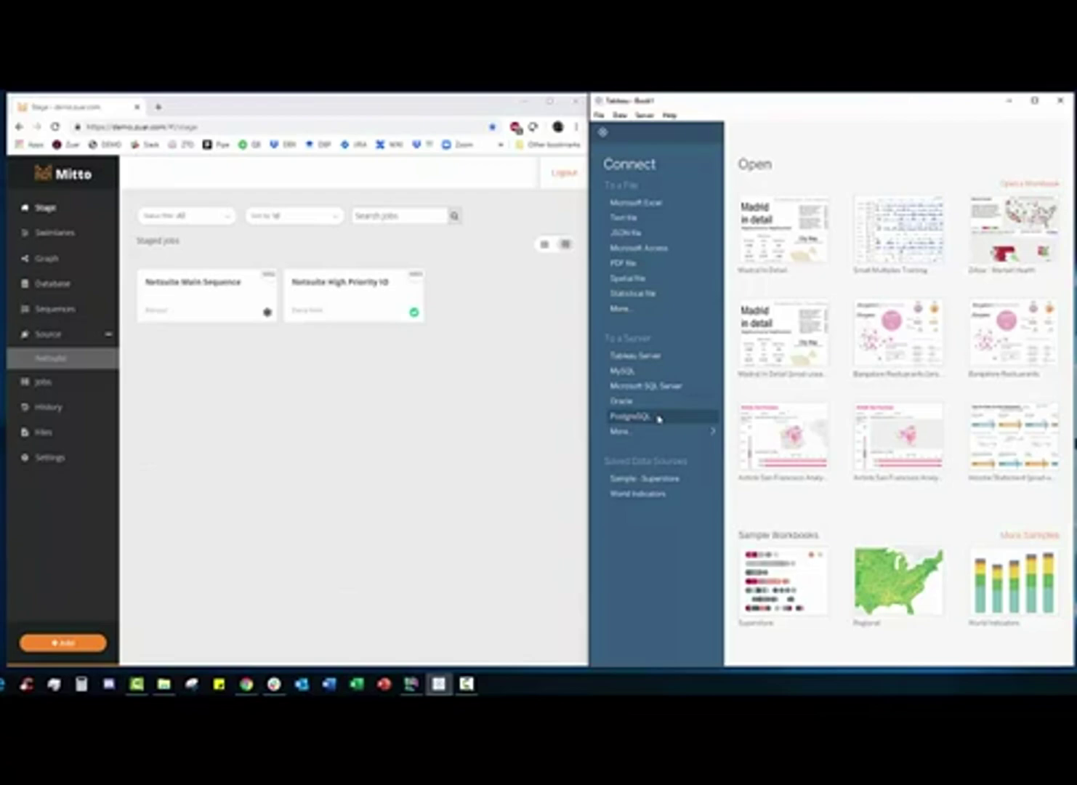
Start a PostgreSQL connection with demo.zuar.com, copied from the Mitto address, as Server
{"action": "left_click", "coordinate": [658, 419]}
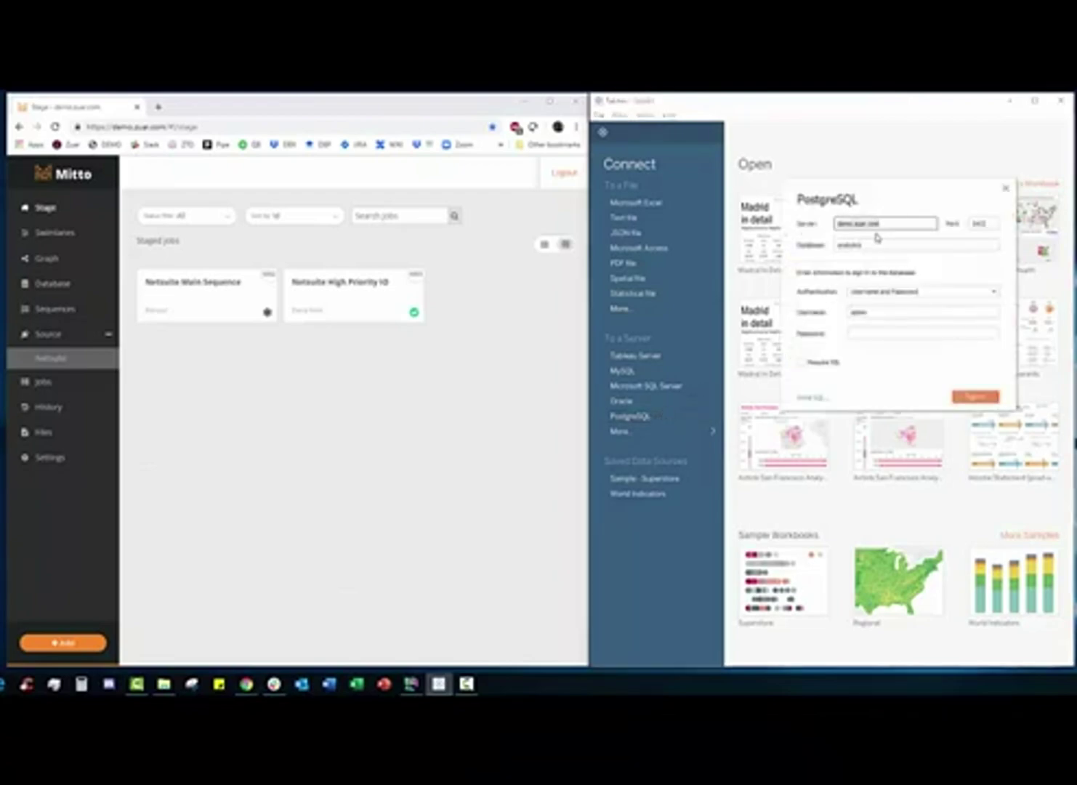
{"action": "double_click", "coordinate": [152, 127]}
{"action": "left_click_drag", "start_coordinate": [166, 127], "coordinate": [112, 127]}
{"action": "key", "text": "ctrl+c"}
{"action": "triple_click", "coordinate": [908, 223]}
{"action": "key", "text": "ctrl+v"}
Set the analytics database, enter the username and password, and sign in
{"action": "double_click", "coordinate": [859, 246]}
{"action": "left_click", "coordinate": [864, 310]}
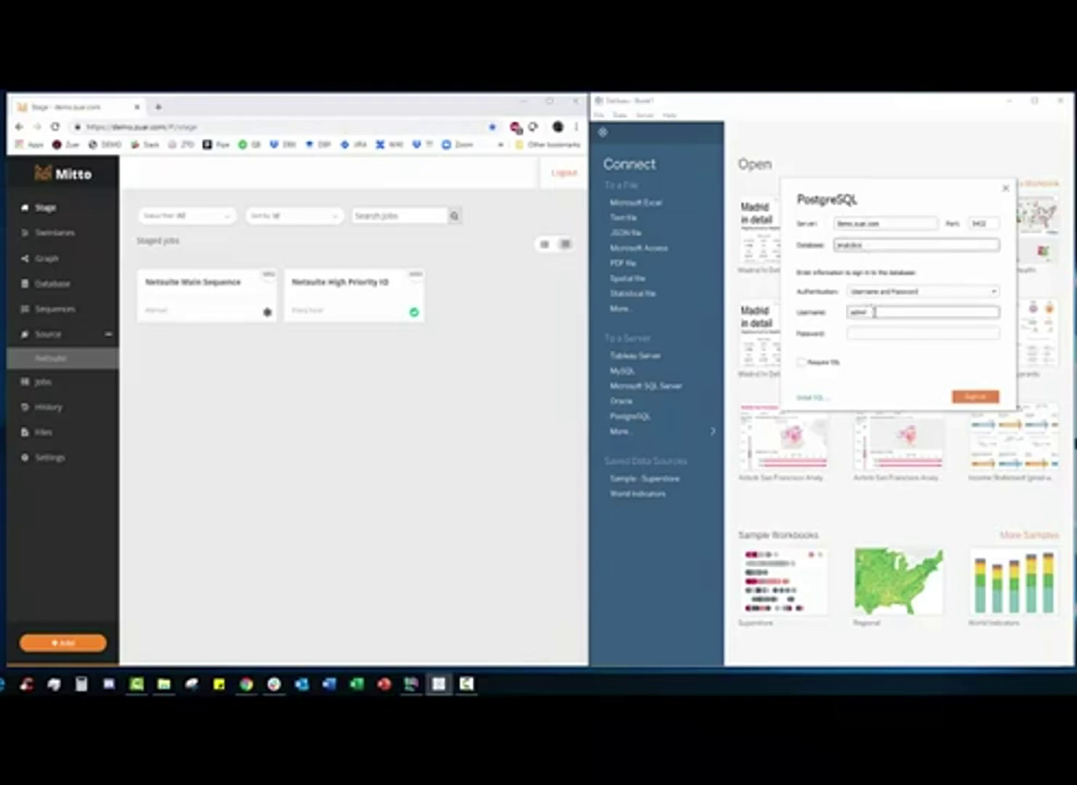
{"action": "left_click", "coordinate": [878, 333]}
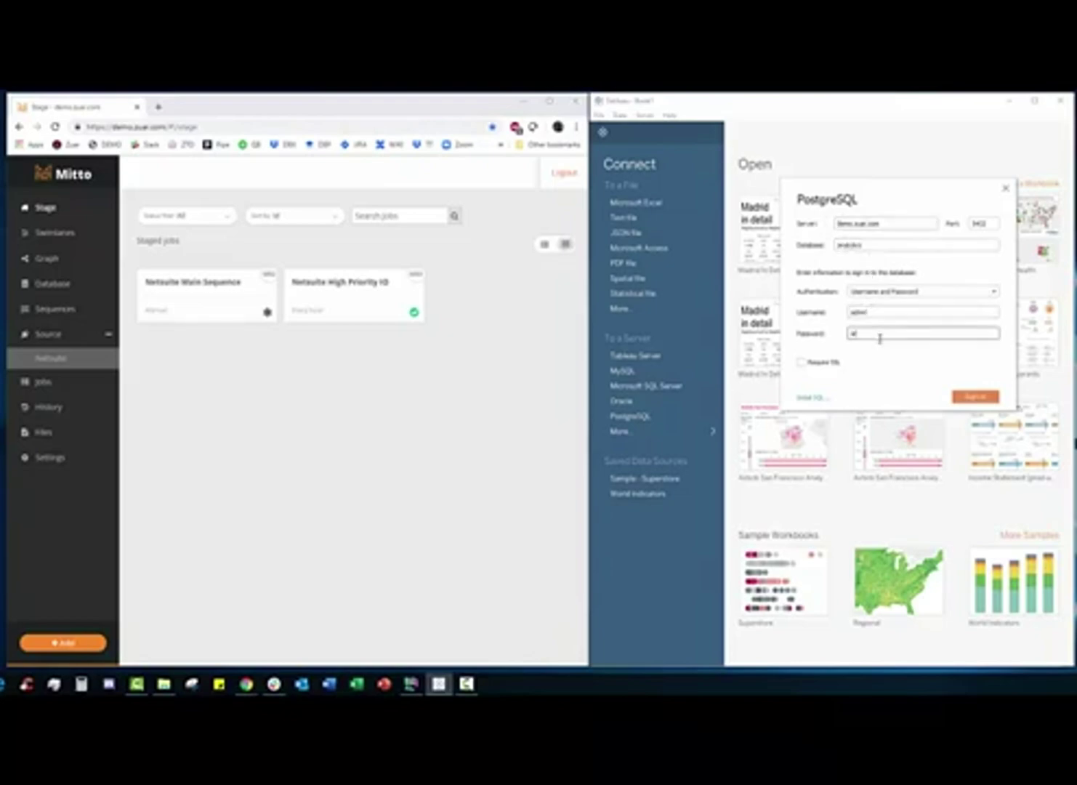
{"action": "type", "text": "••••"}
{"action": "left_click", "coordinate": [975, 402]}
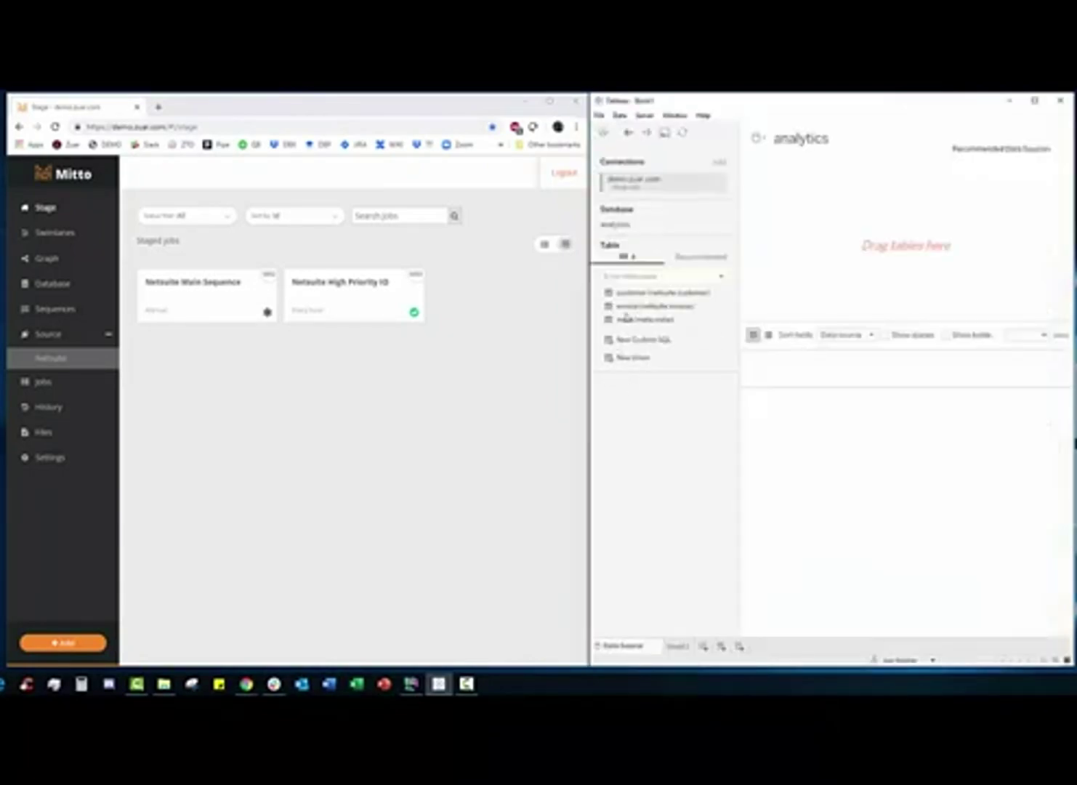
Add the invoice table to the data source and bring customer in beside it
{"action": "left_click_drag", "start_coordinate": [587, 328], "coordinate": [324, 330]}
{"action": "double_click", "coordinate": [376, 305]}
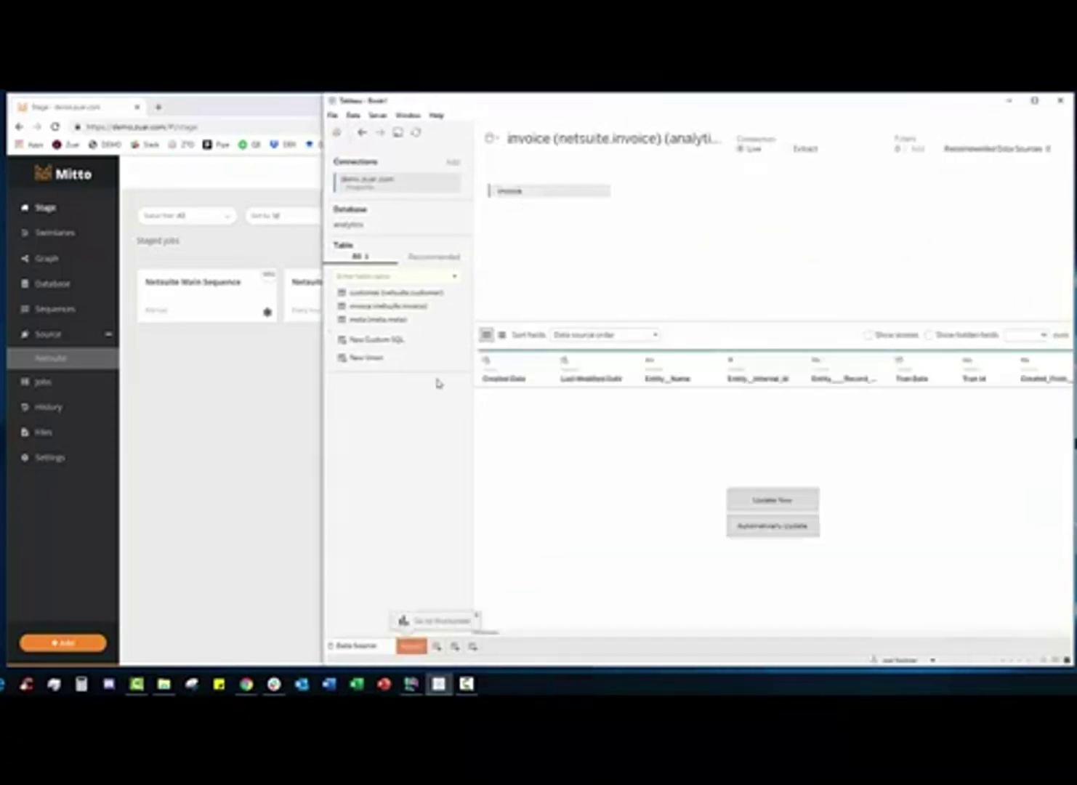
{"action": "left_click_drag", "start_coordinate": [393, 299], "coordinate": [626, 218]}
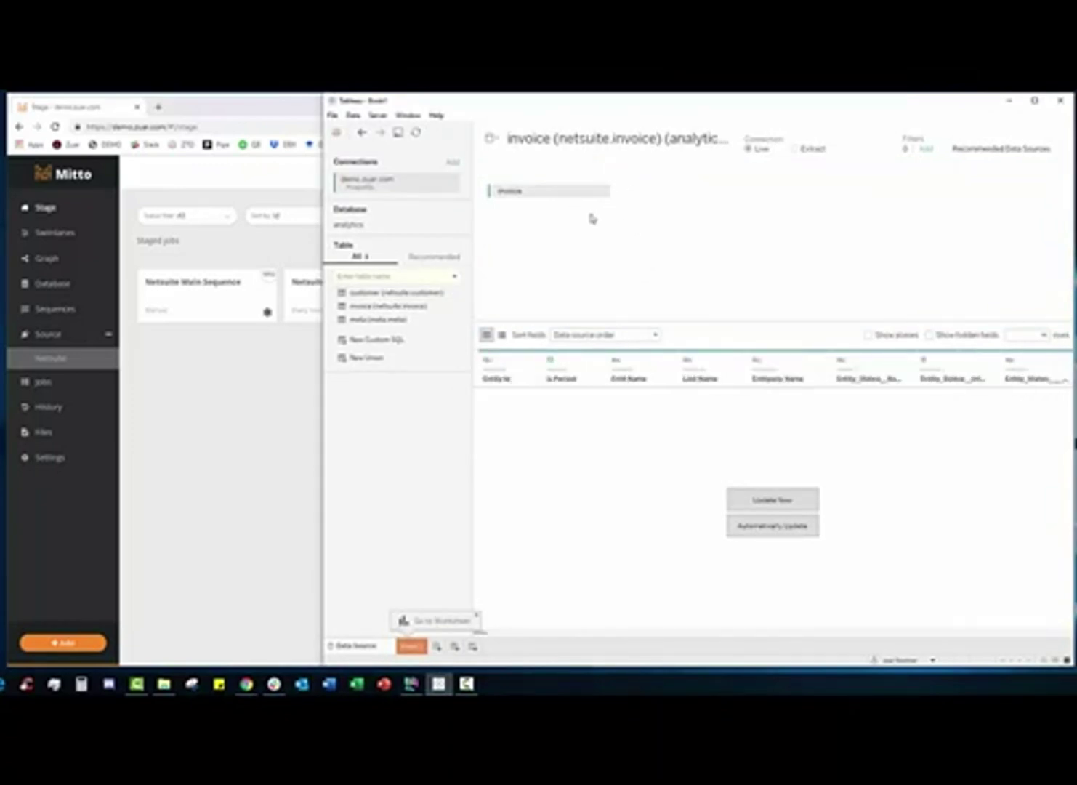
Left-join invoice to customer on Entity_Internal_Id = Internal Id (Customer), then recheck the join
{"action": "left_click", "coordinate": [632, 190]}
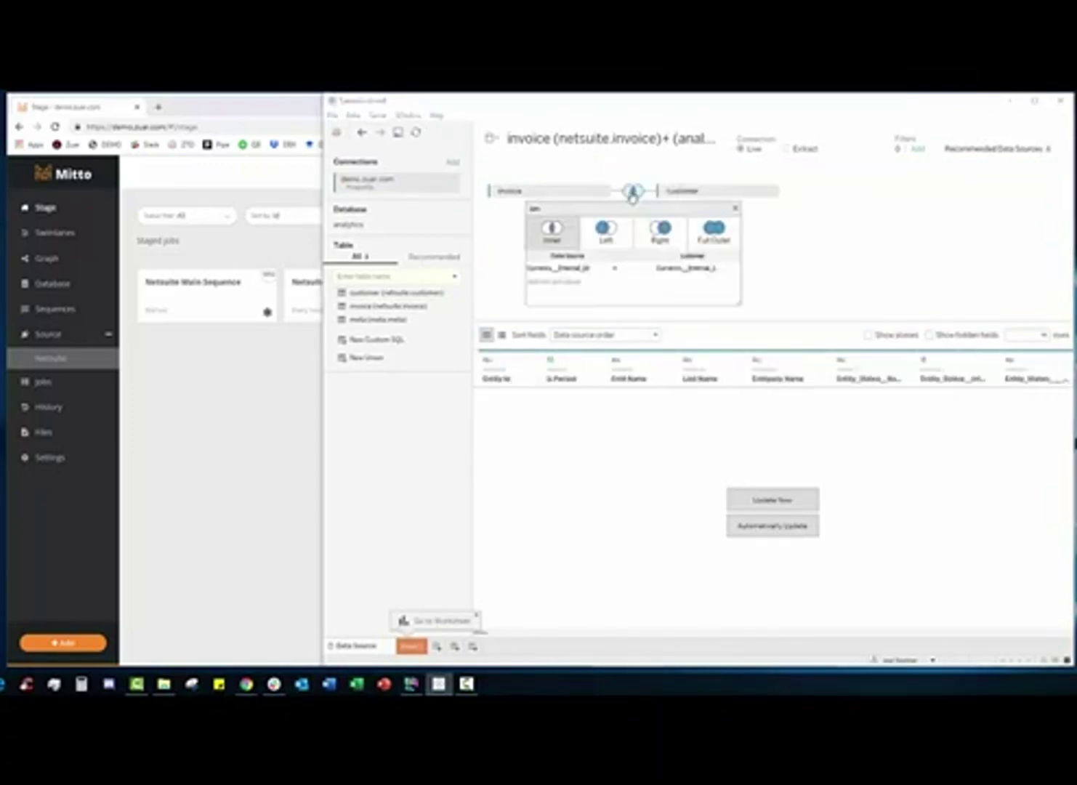
{"action": "left_click", "coordinate": [604, 231]}
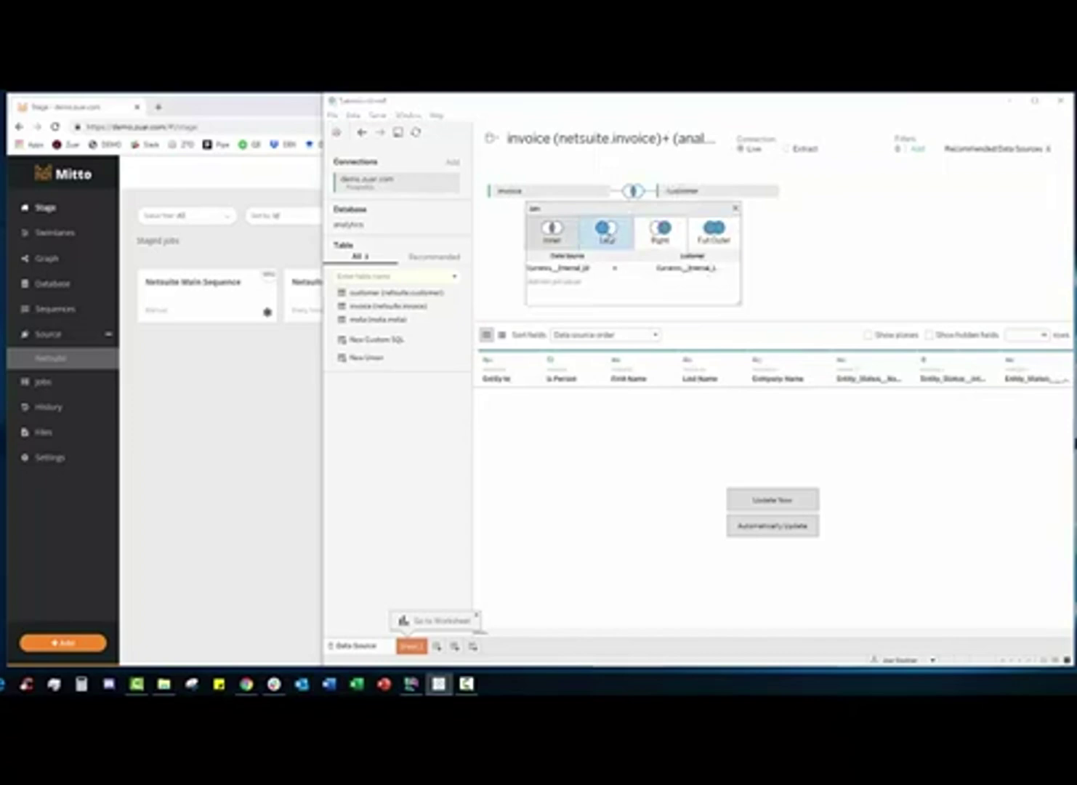
{"action": "left_click", "coordinate": [574, 270]}
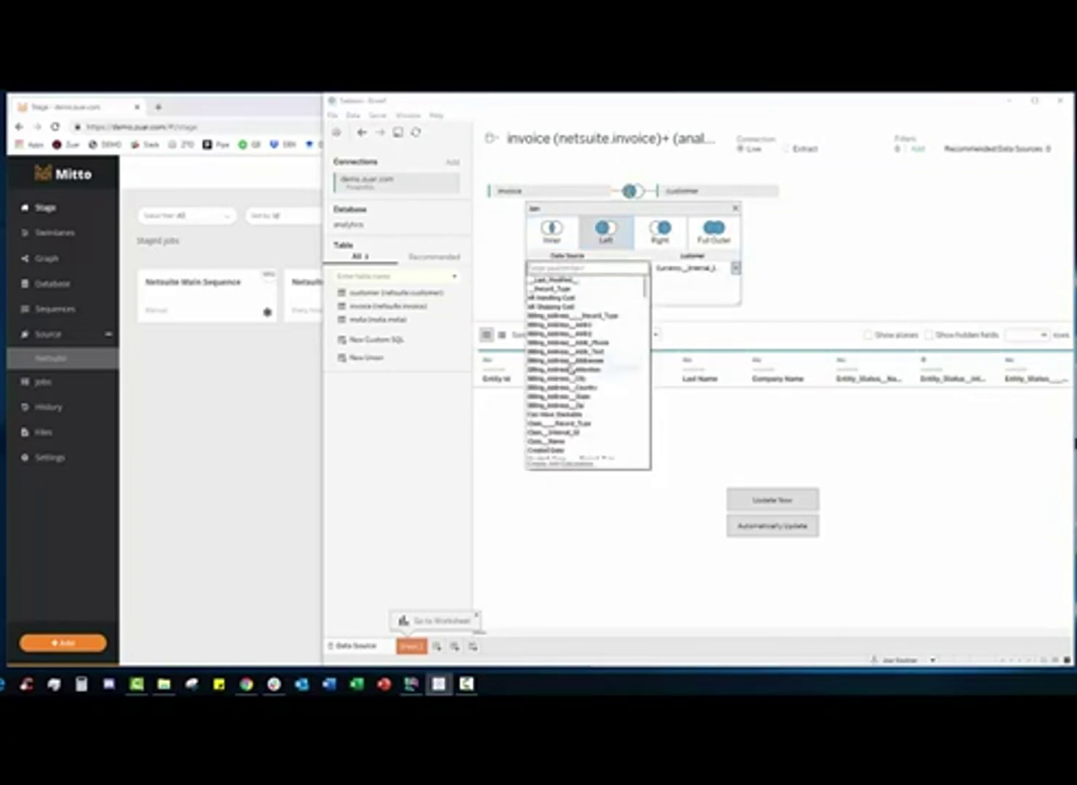
{"action": "scroll", "coordinate": [571, 369], "scroll_direction": "down", "scroll_amount": 10}
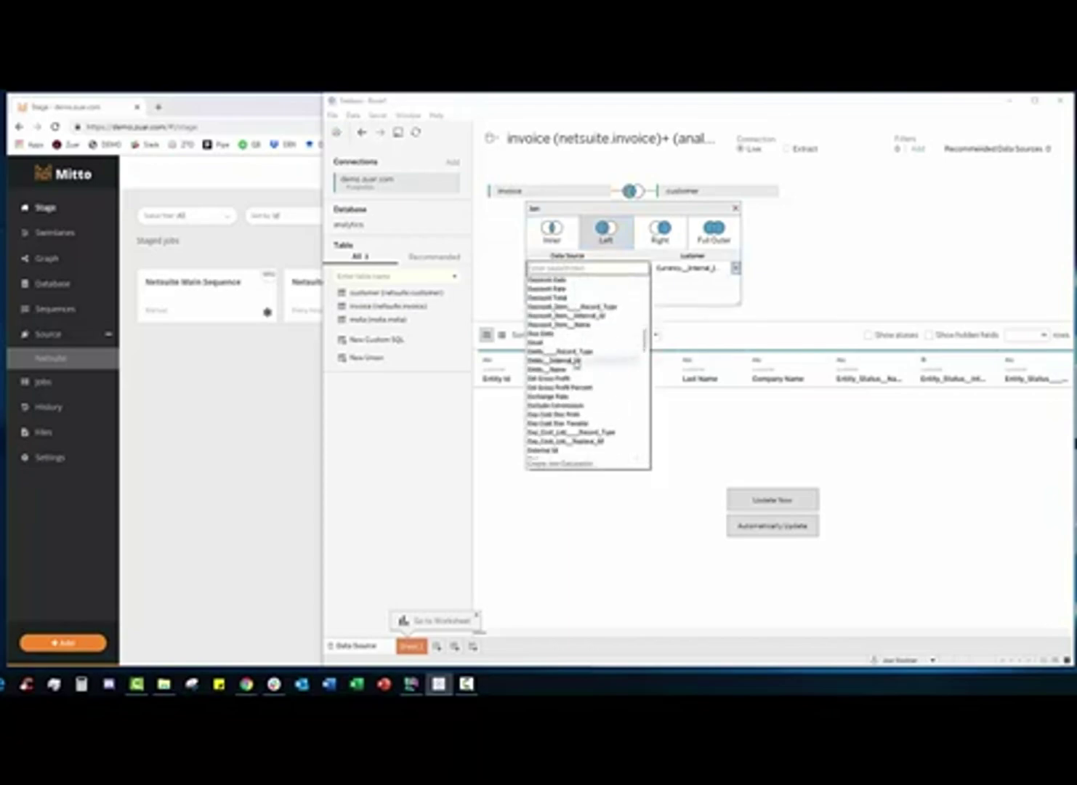
{"action": "left_click", "coordinate": [595, 361]}
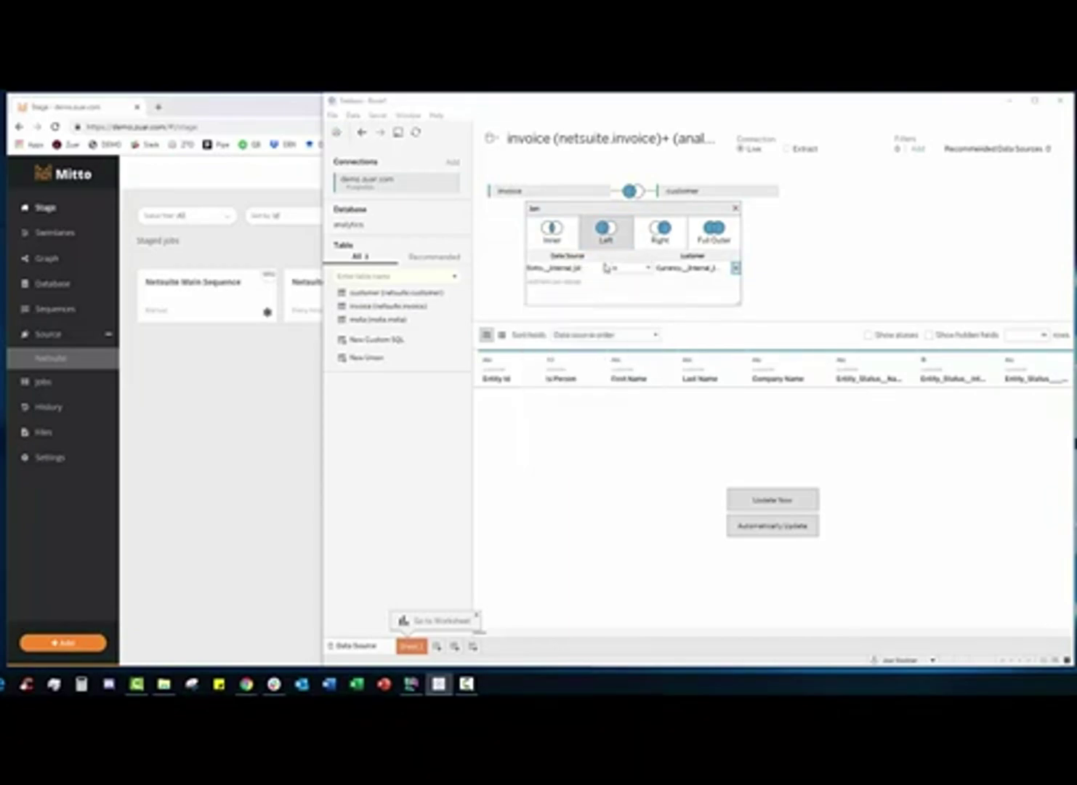
{"action": "left_click", "coordinate": [735, 267]}
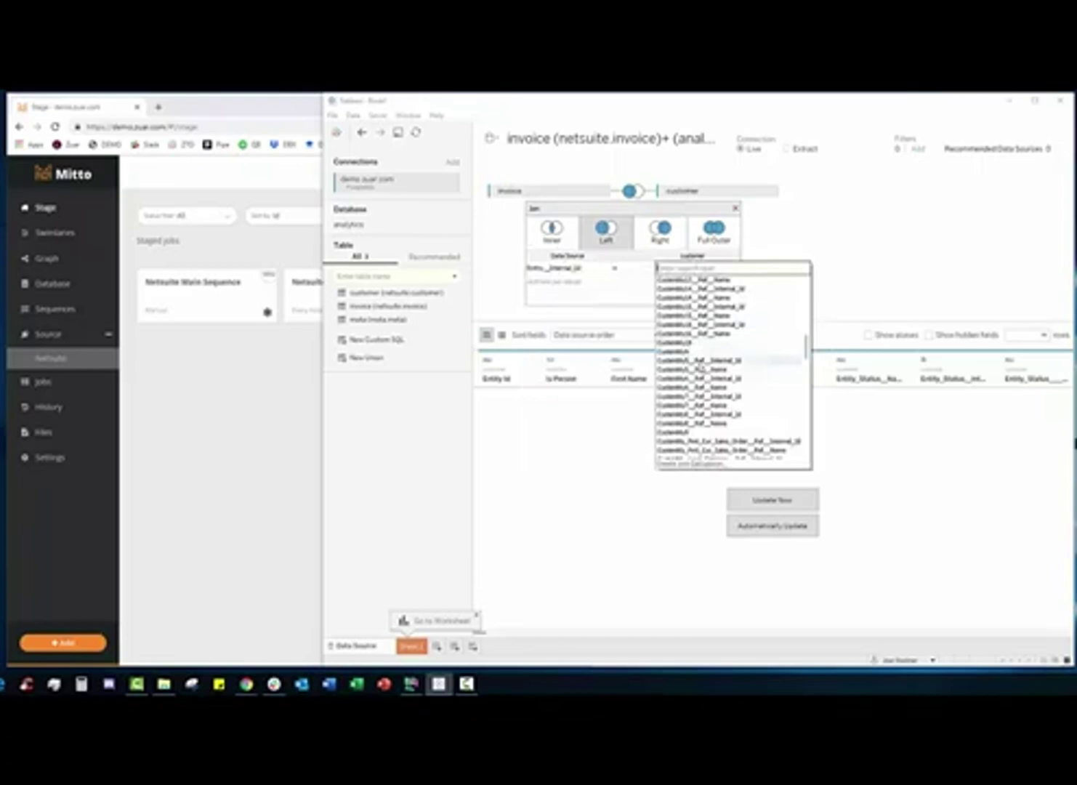
{"action": "scroll", "coordinate": [701, 363], "scroll_direction": "down", "scroll_amount": 5}
{"action": "scroll", "coordinate": [706, 353], "scroll_direction": "down", "scroll_amount": 3}
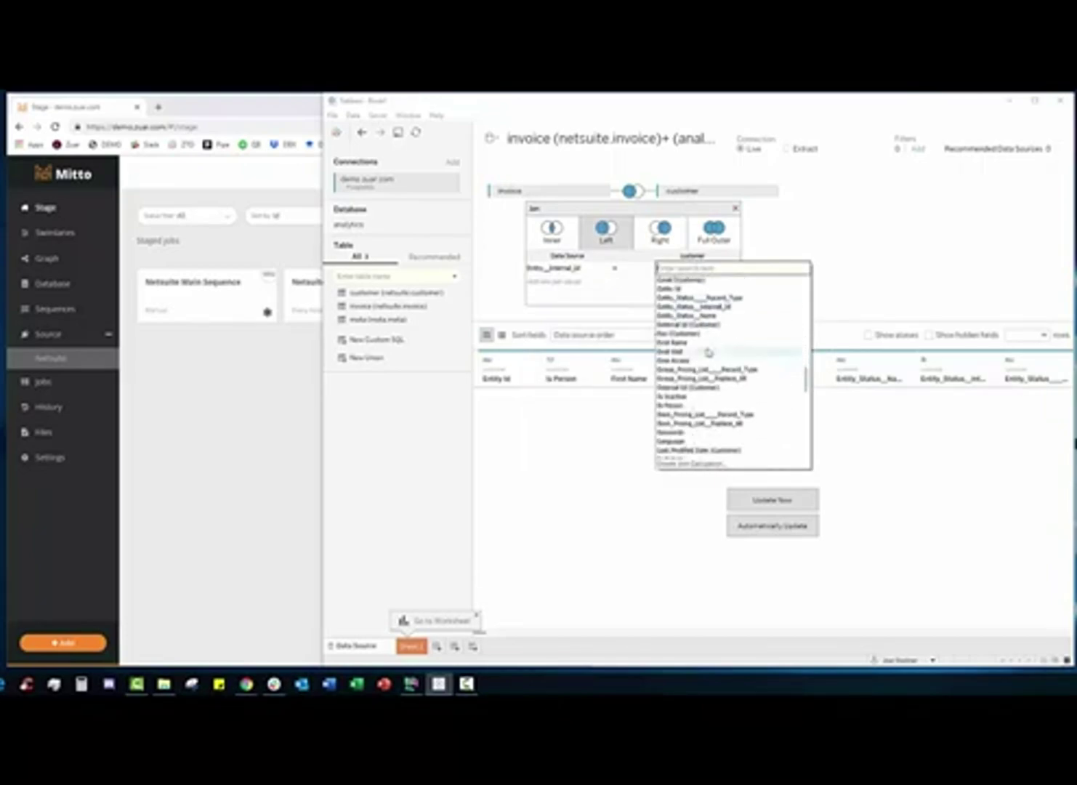
{"action": "left_click", "coordinate": [691, 388]}
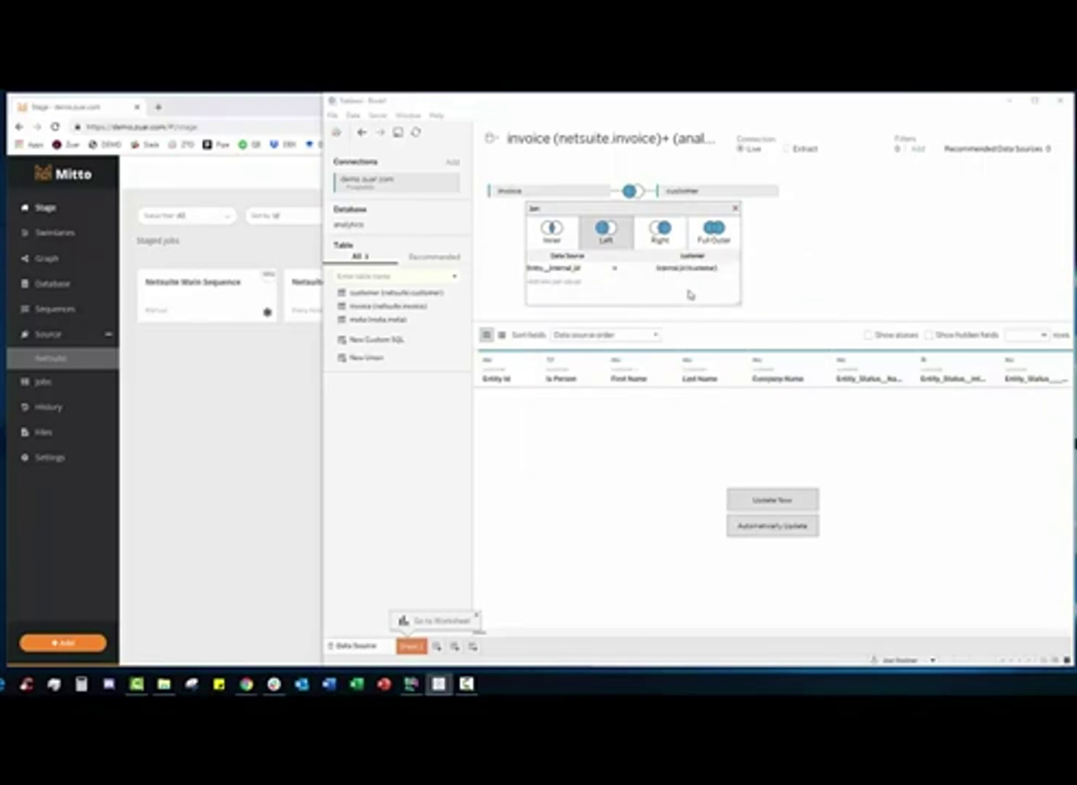
{"action": "left_click", "coordinate": [735, 209]}
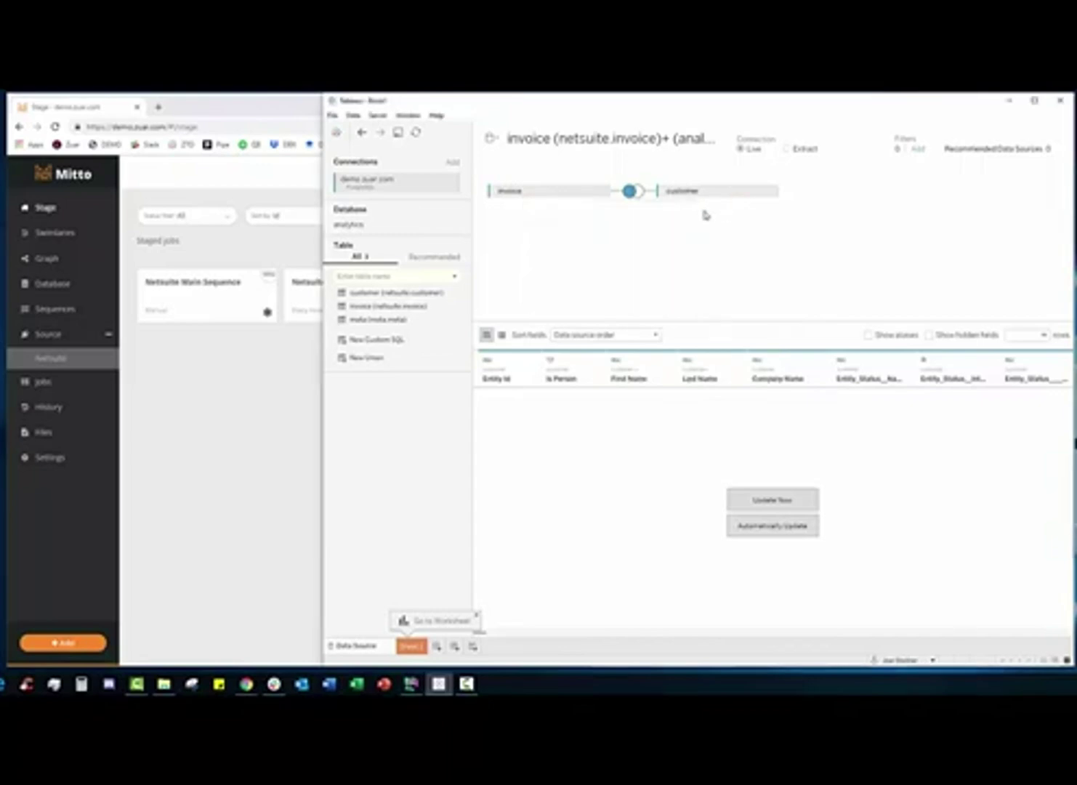
{"action": "left_click", "coordinate": [635, 195]}
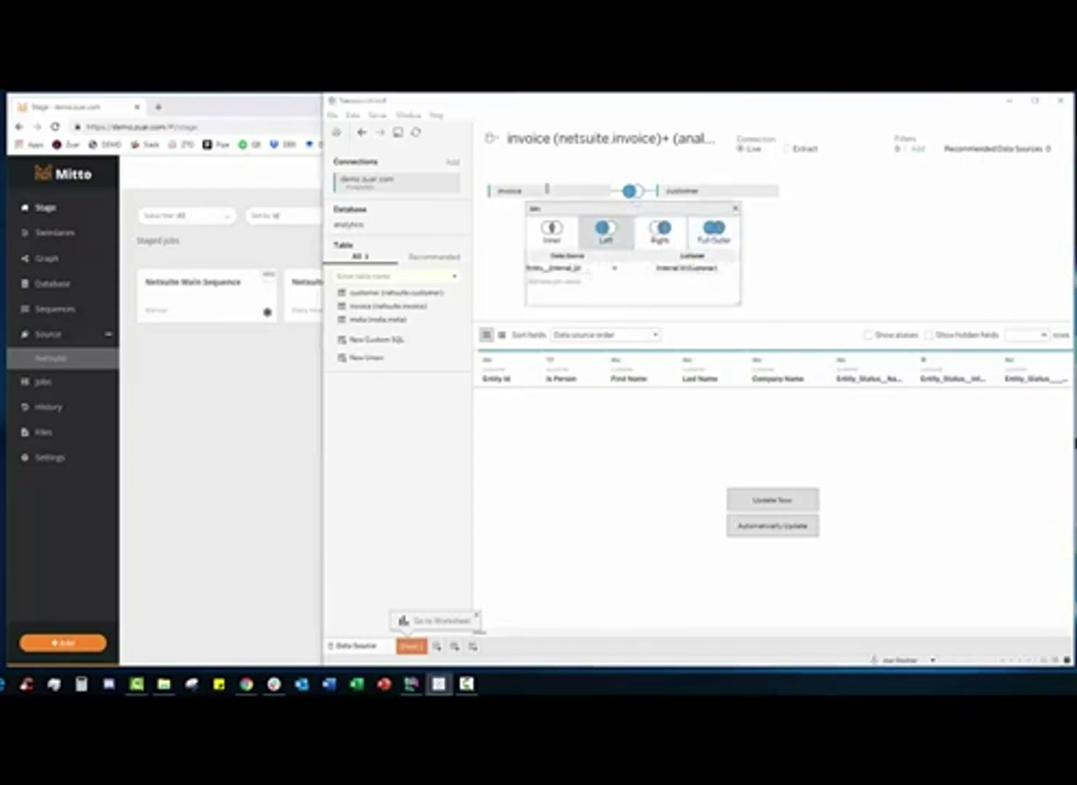
{"action": "left_click", "coordinate": [735, 209]}
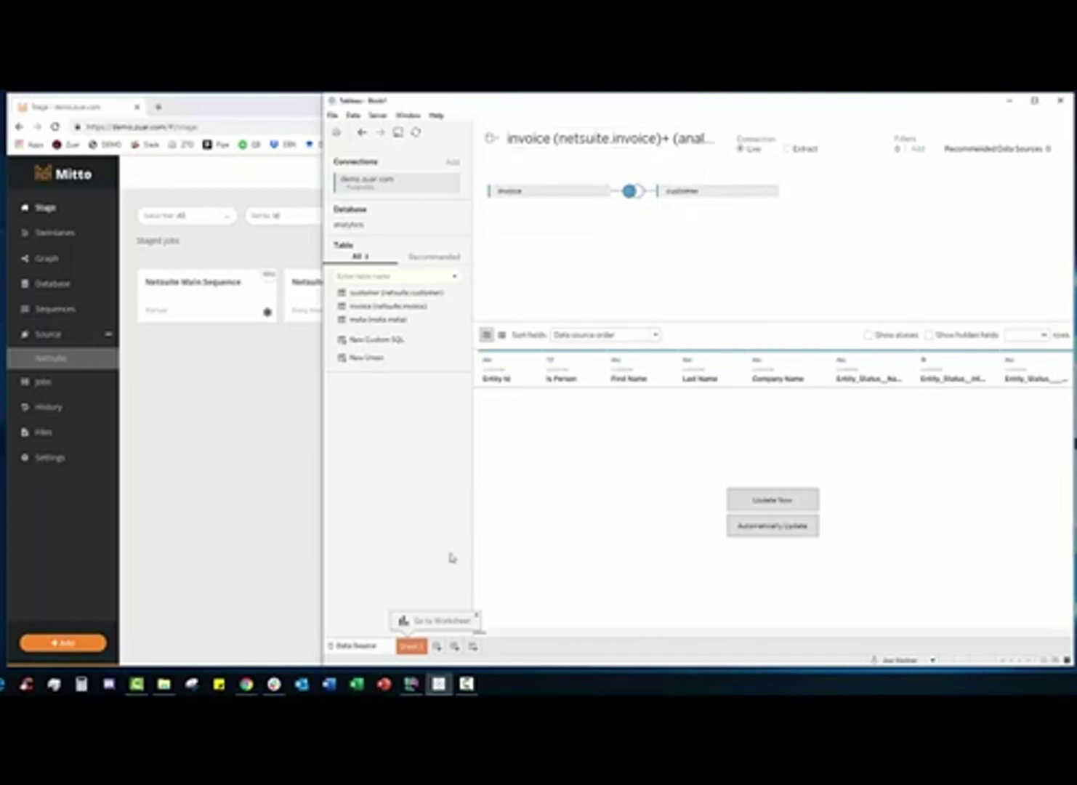
On Sheet 1, list Company Name rows with summed Sub Total, sorted highest first
{"action": "left_click", "coordinate": [410, 645]}
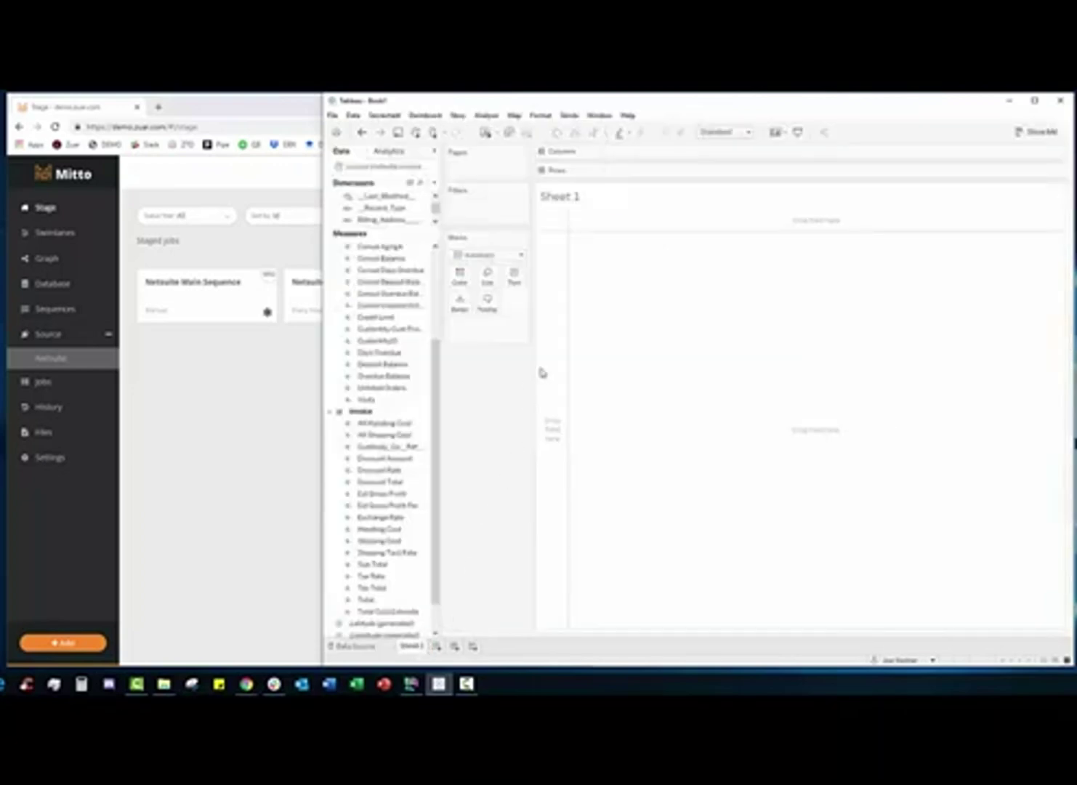
{"action": "left_click_drag", "start_coordinate": [419, 227], "coordinate": [419, 418]}
{"action": "scroll", "coordinate": [398, 298], "scroll_direction": "up", "scroll_amount": 5}
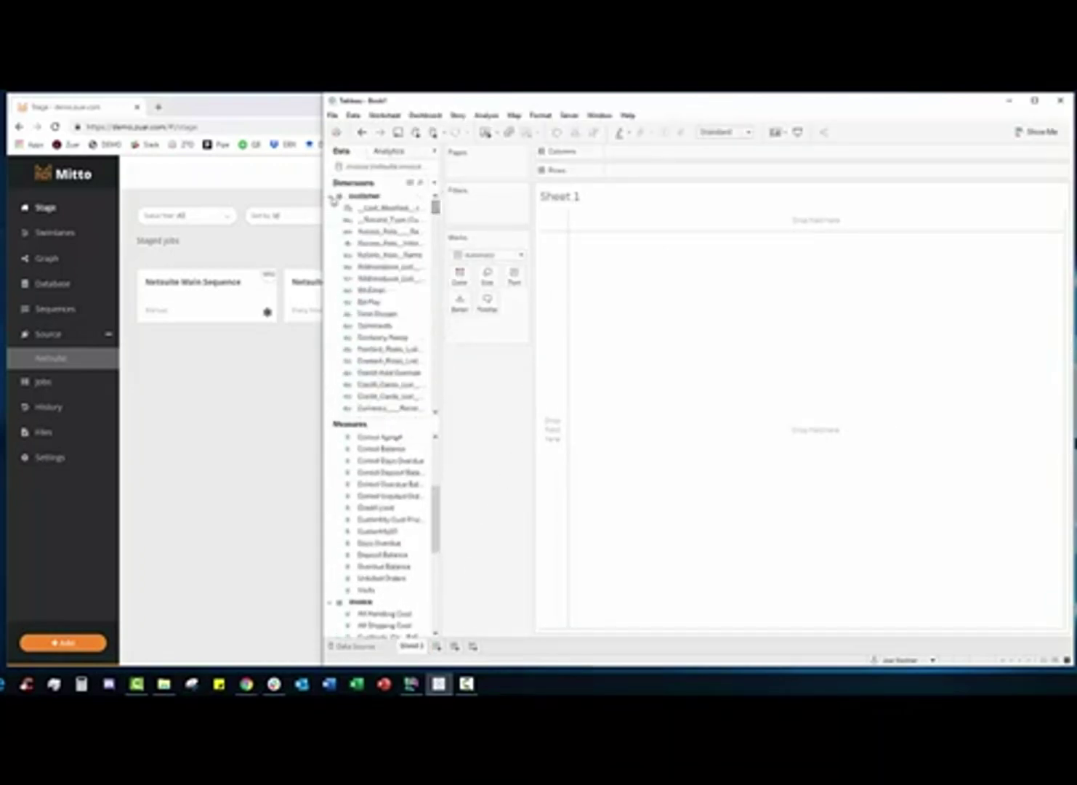
{"action": "left_click_drag", "start_coordinate": [383, 337], "coordinate": [635, 172]}
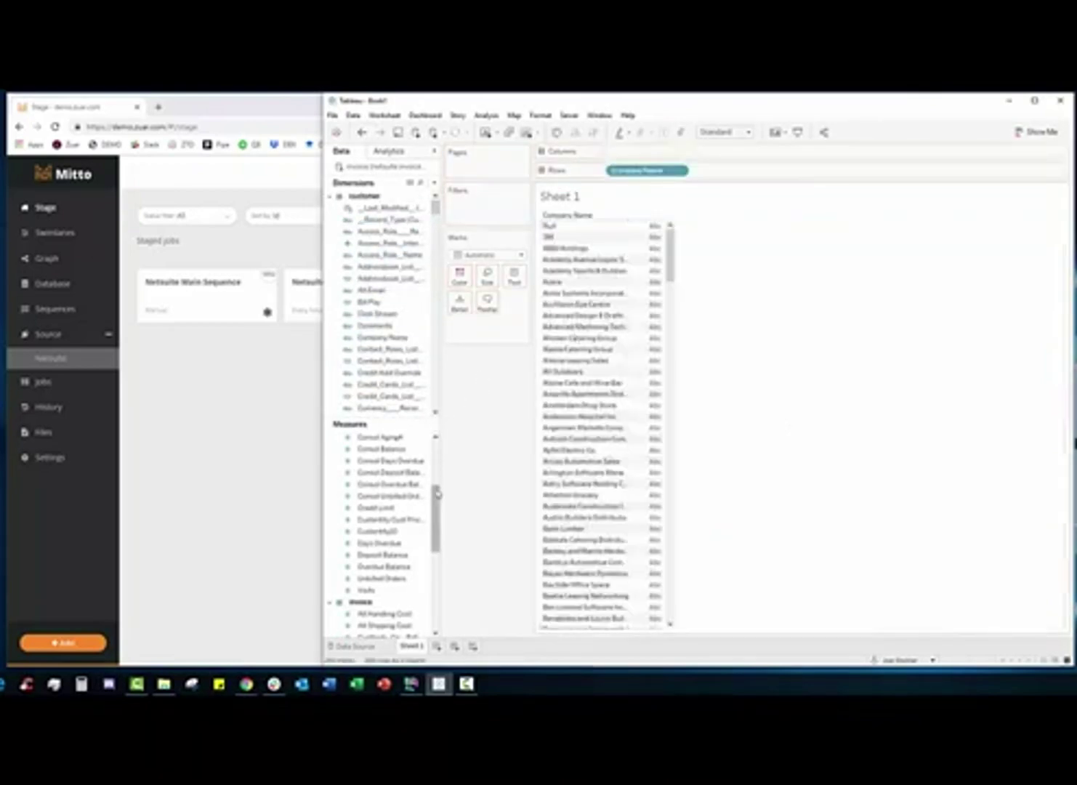
{"action": "scroll", "coordinate": [430, 573], "scroll_direction": "down", "scroll_amount": 5}
{"action": "left_click_drag", "start_coordinate": [430, 581], "coordinate": [658, 366]}
{"action": "left_click", "coordinate": [593, 132]}
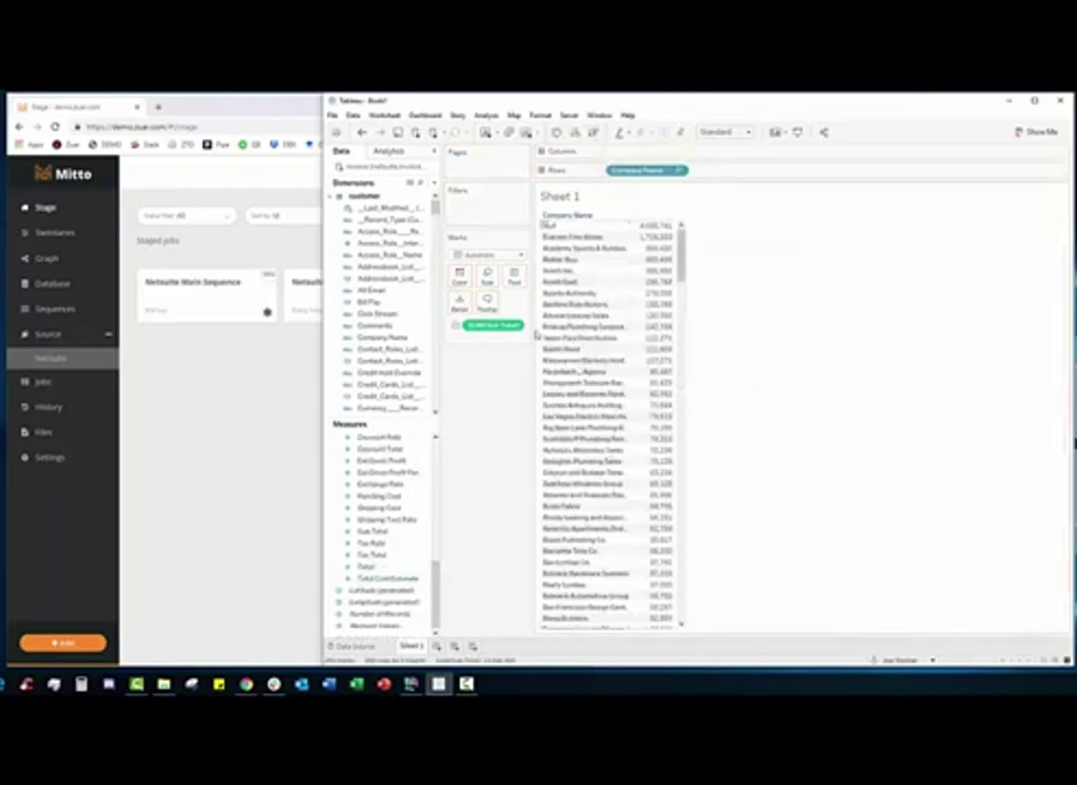
Set Sub Total's default number format to custom currency with zero decimal places
{"action": "right_click", "coordinate": [389, 530]}
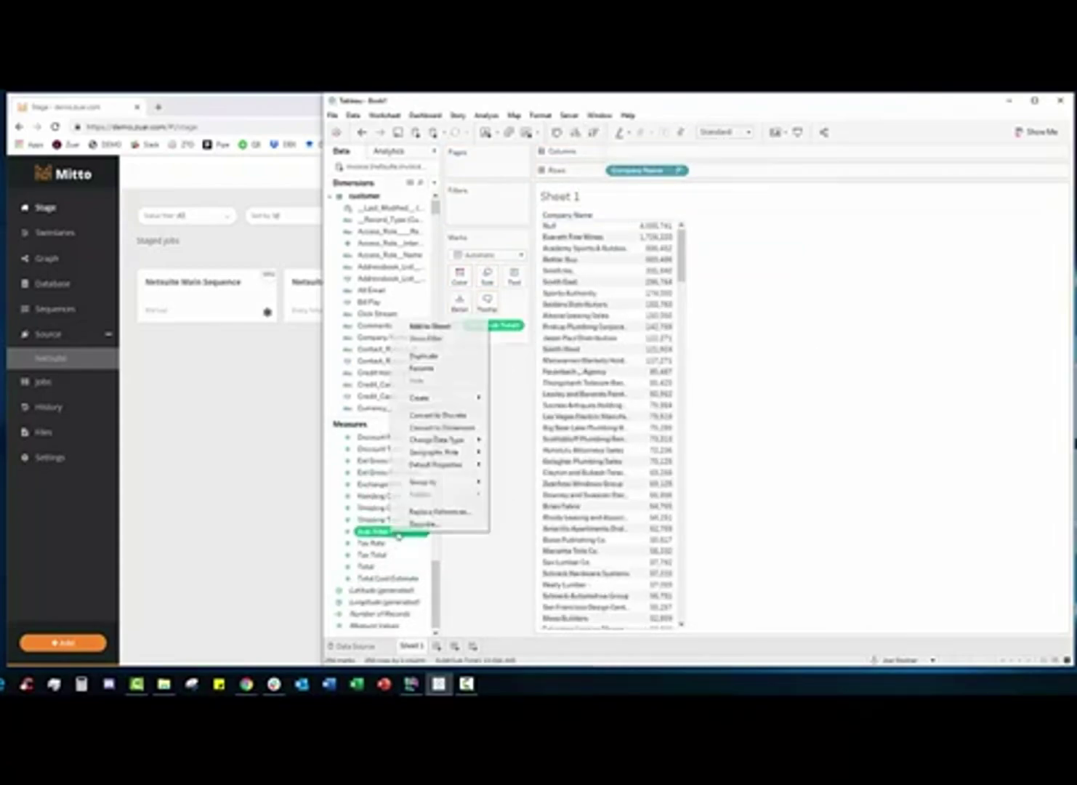
{"action": "mouse_move", "coordinate": [465, 465]}
{"action": "left_click", "coordinate": [528, 490]}
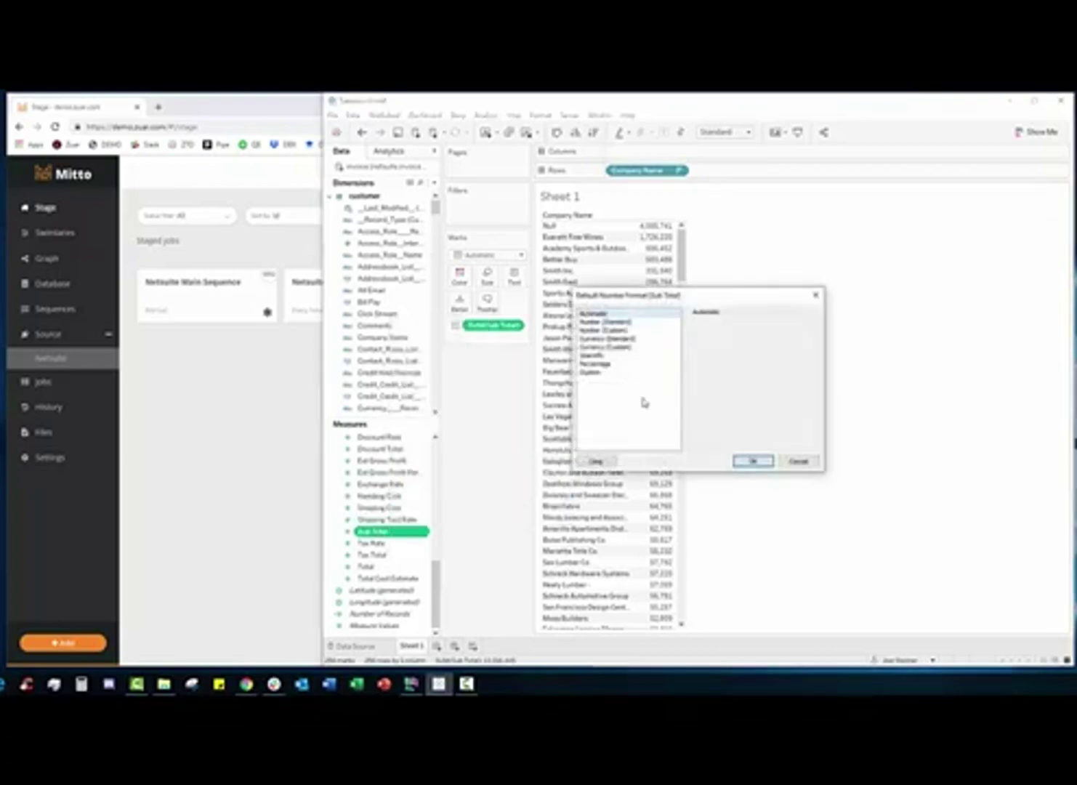
{"action": "left_click", "coordinate": [605, 346]}
{"action": "left_click", "coordinate": [724, 338]}
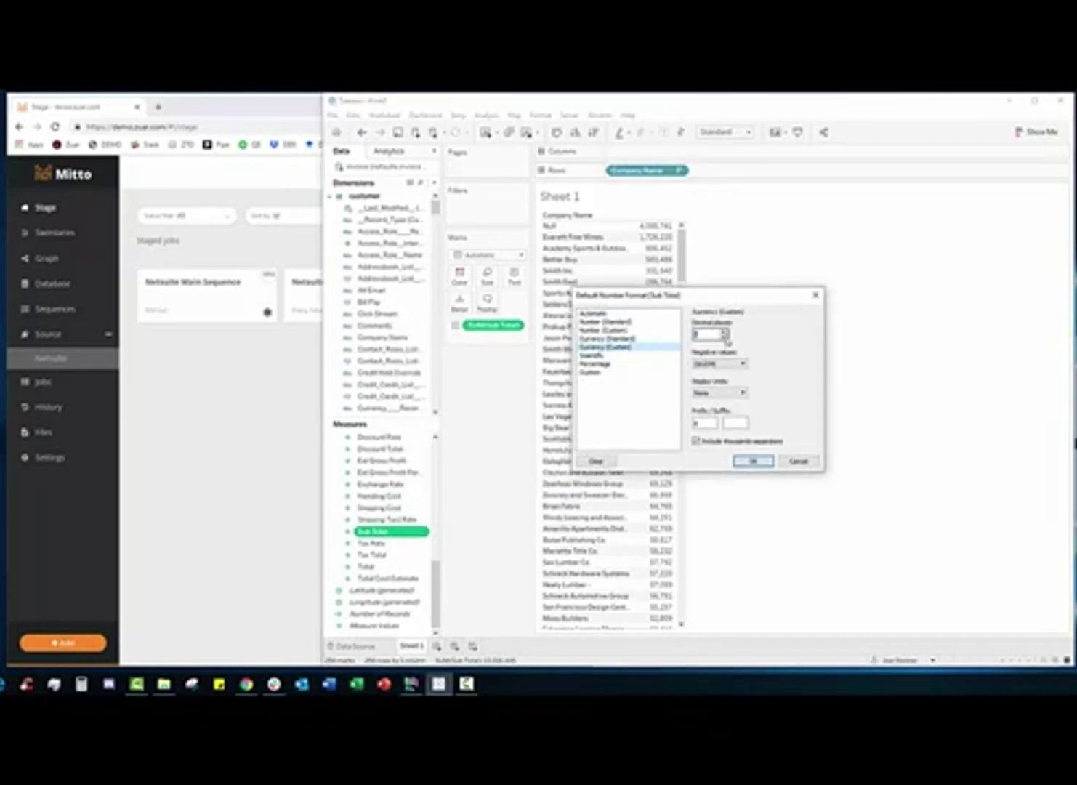
{"action": "left_click", "coordinate": [753, 461]}
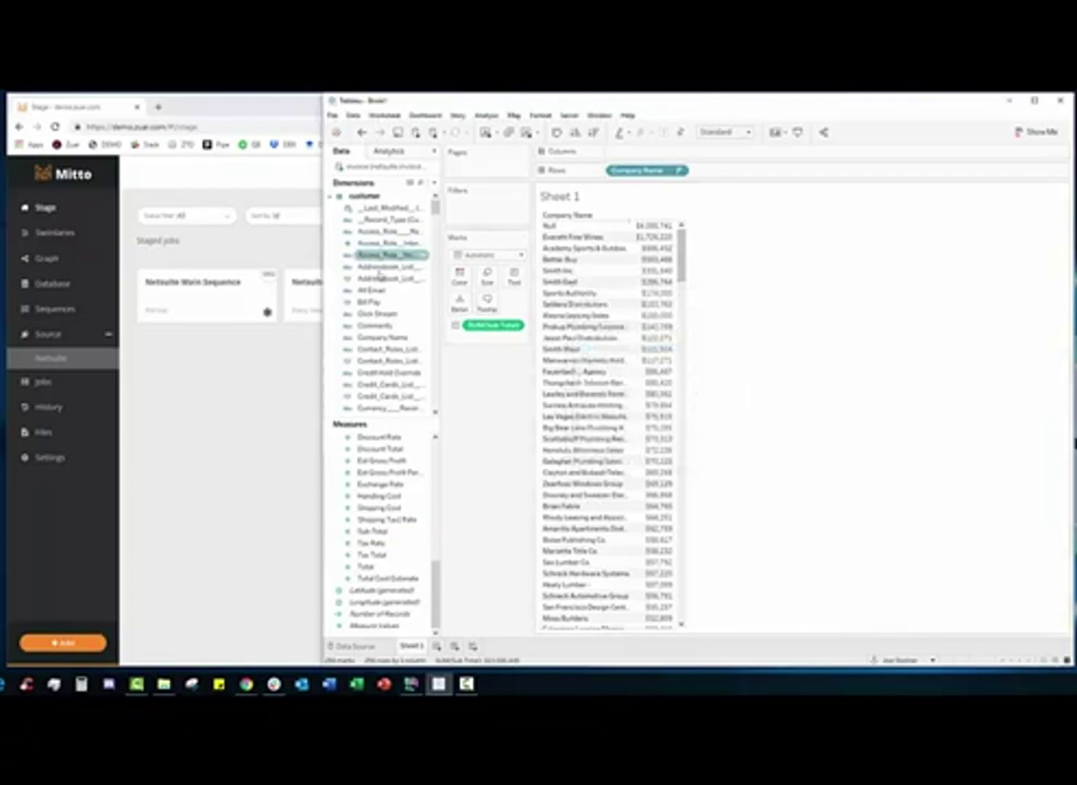
Add another field across the columns to split the company table by year
{"action": "scroll", "coordinate": [390, 280], "scroll_direction": "down", "scroll_amount": 10}
{"action": "scroll", "coordinate": [389, 287], "scroll_direction": "down", "scroll_amount": 10}
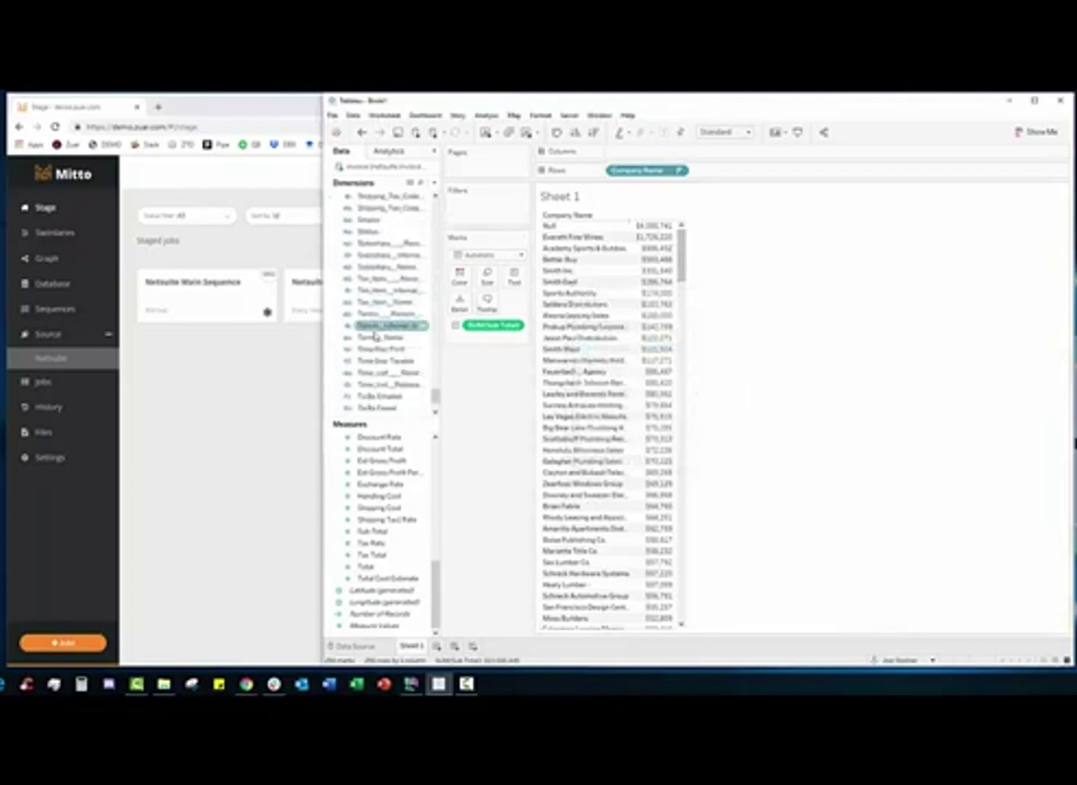
{"action": "left_click_drag", "start_coordinate": [372, 384], "coordinate": [650, 154]}
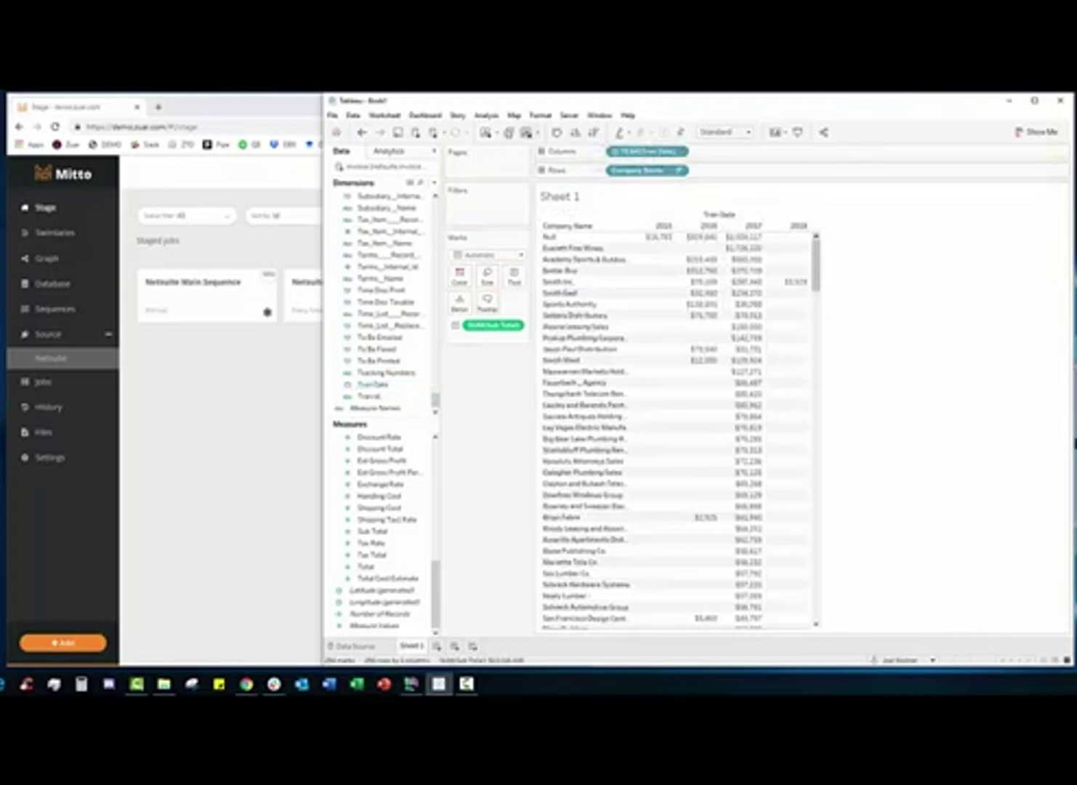
Show row grand totals and sort companies by Grand Total, largest first
{"action": "left_click", "coordinate": [486, 115]}
{"action": "mouse_move", "coordinate": [504, 213]}
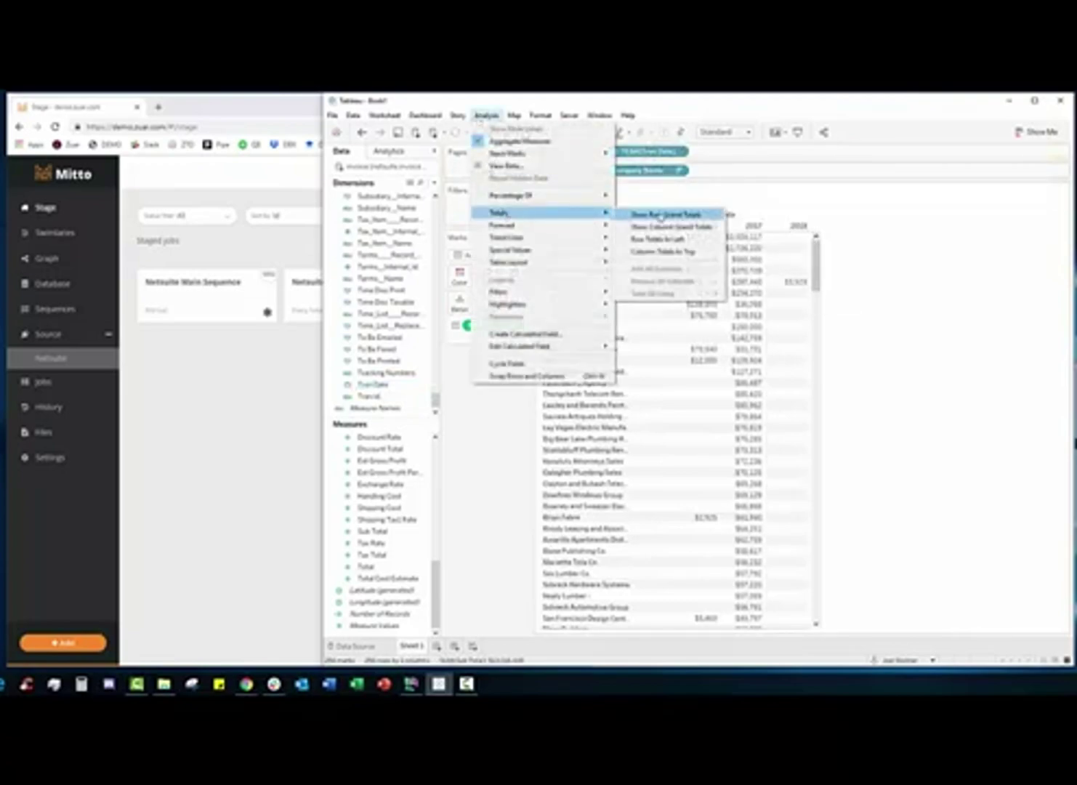
{"action": "left_click", "coordinate": [660, 215]}
{"action": "left_click", "coordinate": [847, 226]}
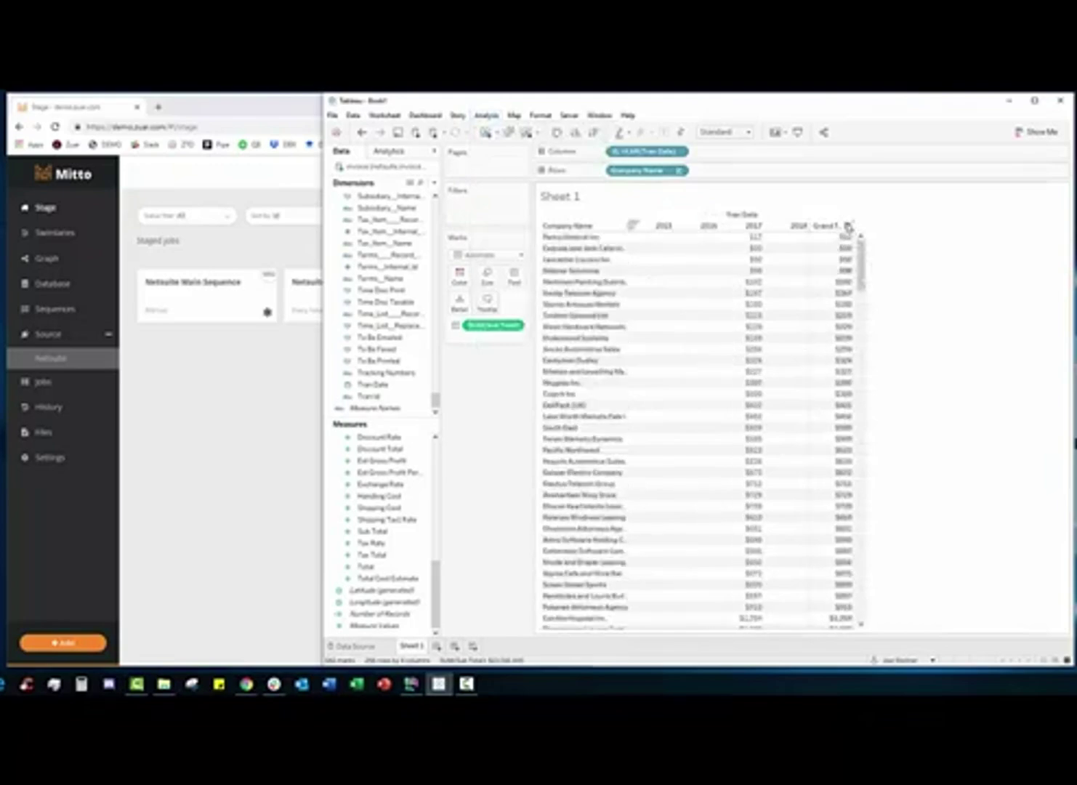
{"action": "left_click", "coordinate": [848, 226]}
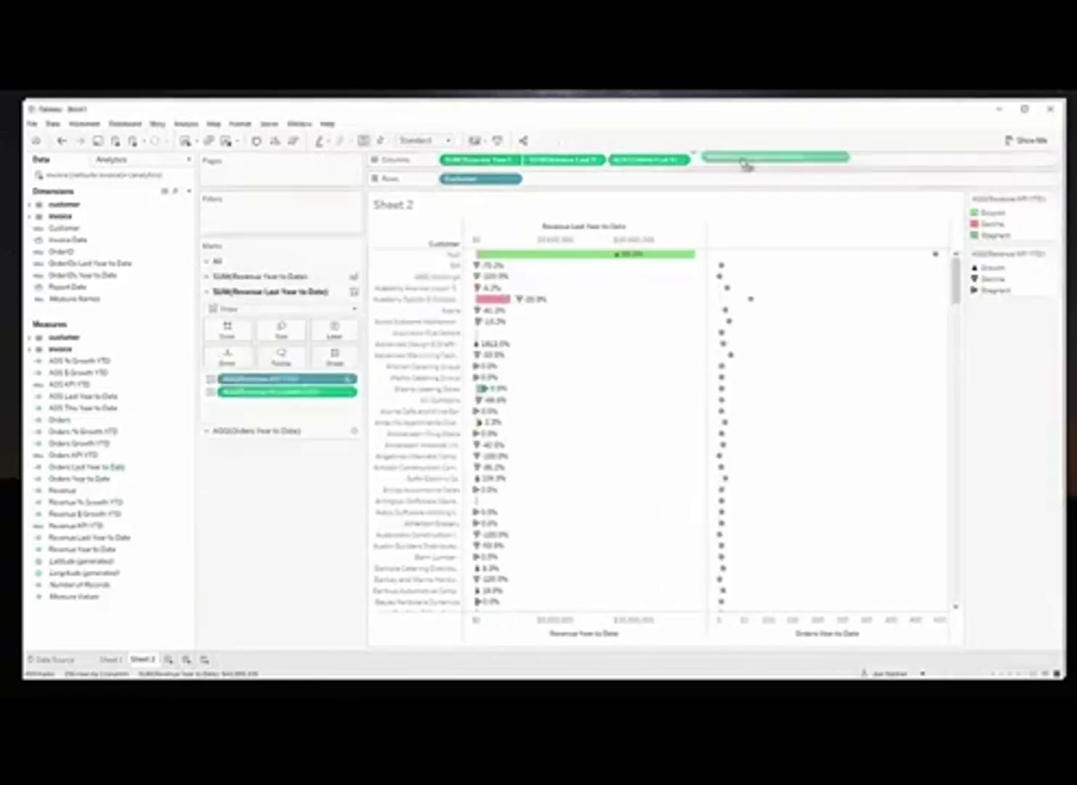
Finish the KPI sheets: AOS indicator colours, indicator labels, and a revenue bar chart
{"action": "double_click", "coordinate": [1006, 308]}
{"action": "left_click", "coordinate": [580, 506]}
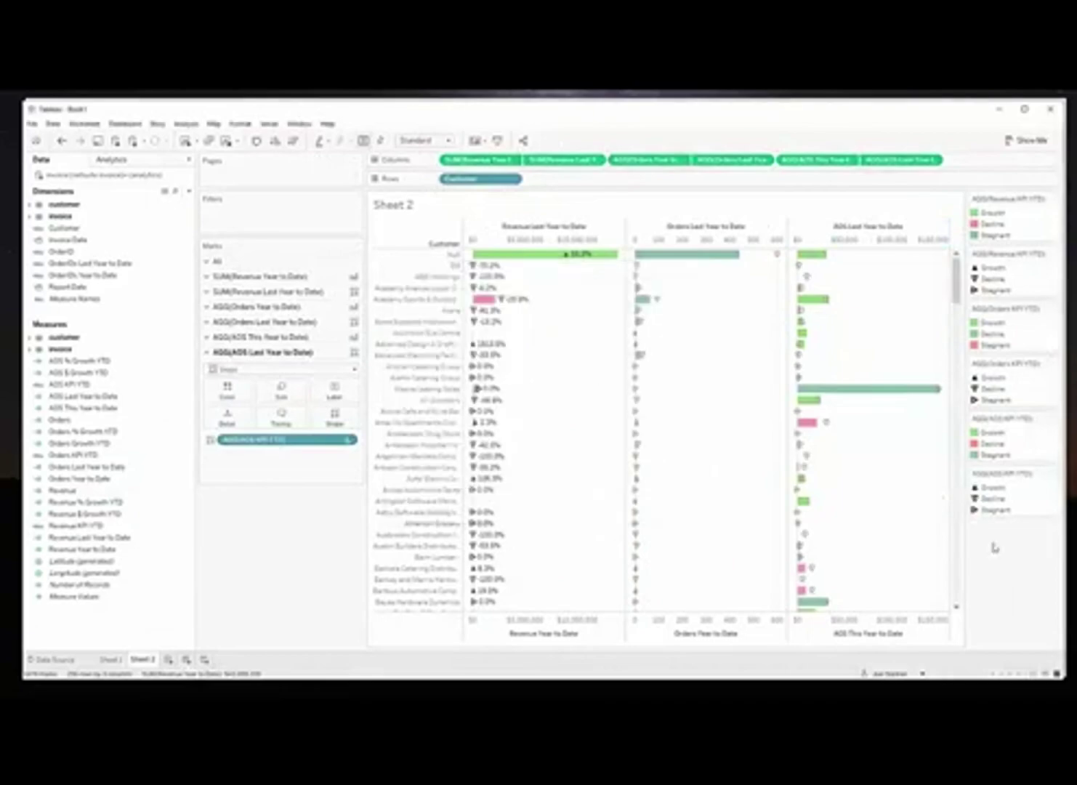
{"action": "left_click_drag", "start_coordinate": [80, 396], "coordinate": [283, 422]}
{"action": "left_click", "coordinate": [217, 261]}
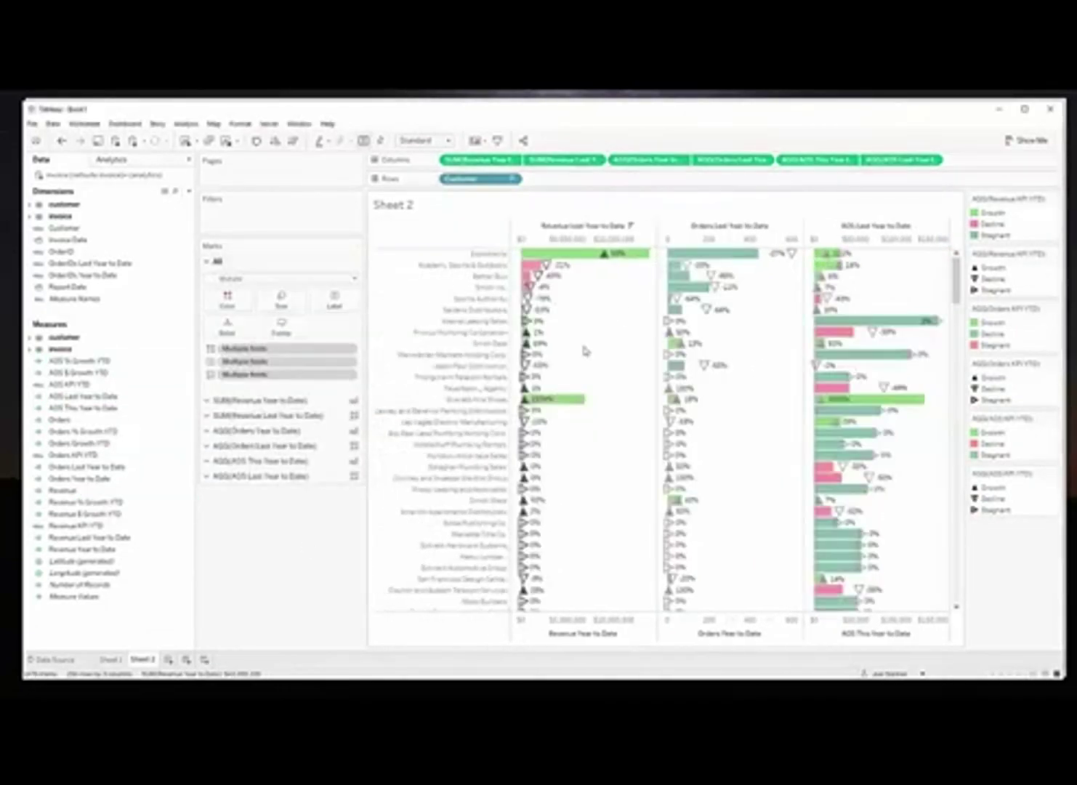
{"action": "left_click_drag", "start_coordinate": [87, 537], "coordinate": [243, 341]}
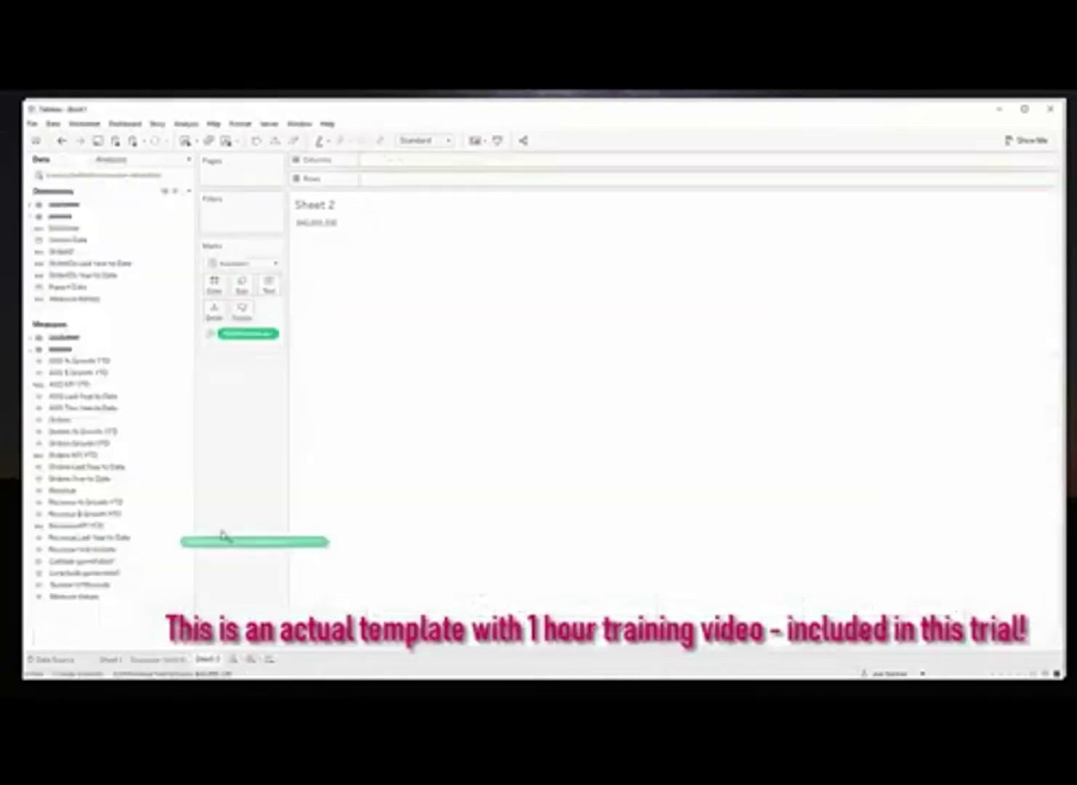
{"action": "left_click", "coordinate": [268, 285]}
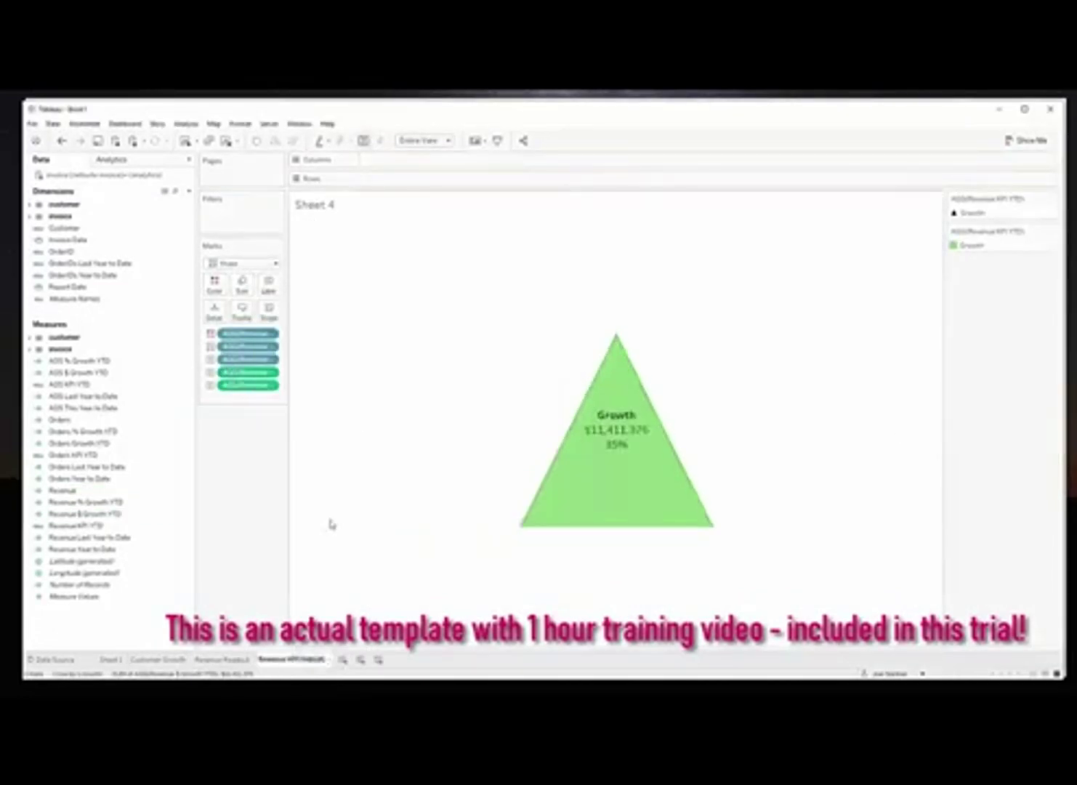
{"action": "left_click", "coordinate": [297, 659]}
{"action": "left_click_drag", "start_coordinate": [80, 549], "coordinate": [450, 178]}
{"action": "left_click_drag", "start_coordinate": [261, 184], "coordinate": [223, 313]}
{"action": "left_click", "coordinate": [457, 654]}
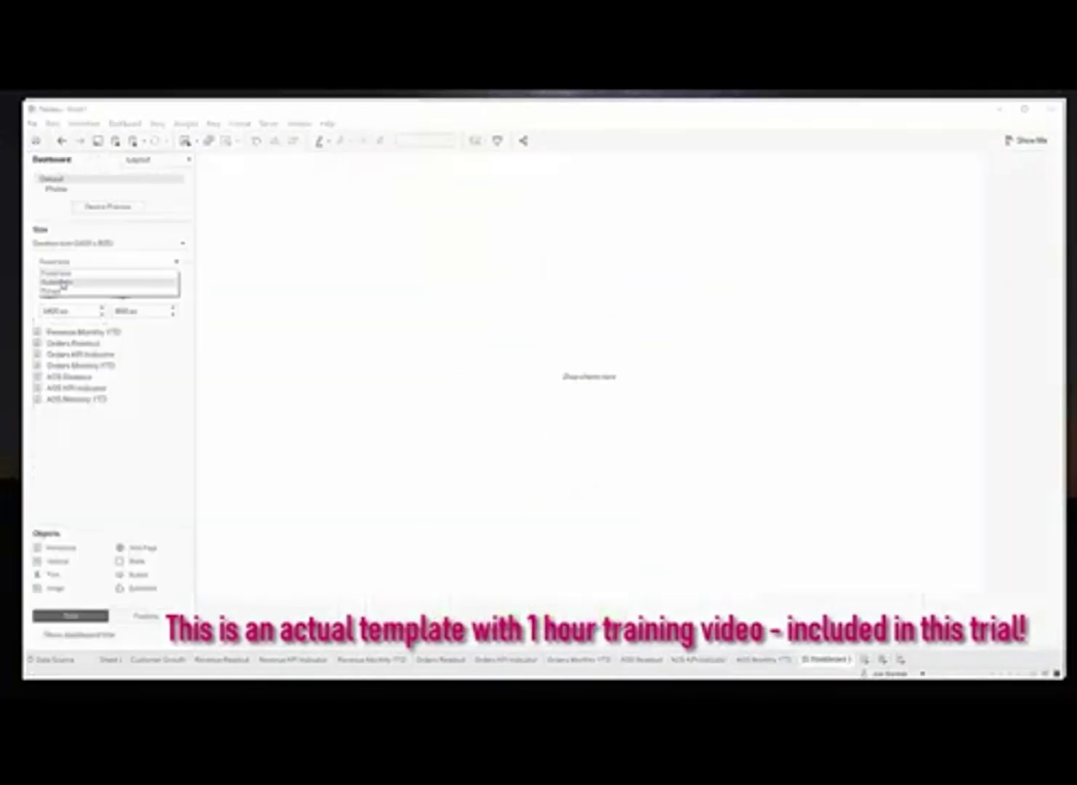
Lay out Customer Growth, Revenue, Shipped Orders and Average Order $ YTD sheets, removing the floating $16,816 box
{"action": "left_click_drag", "start_coordinate": [76, 298], "coordinate": [555, 387]}
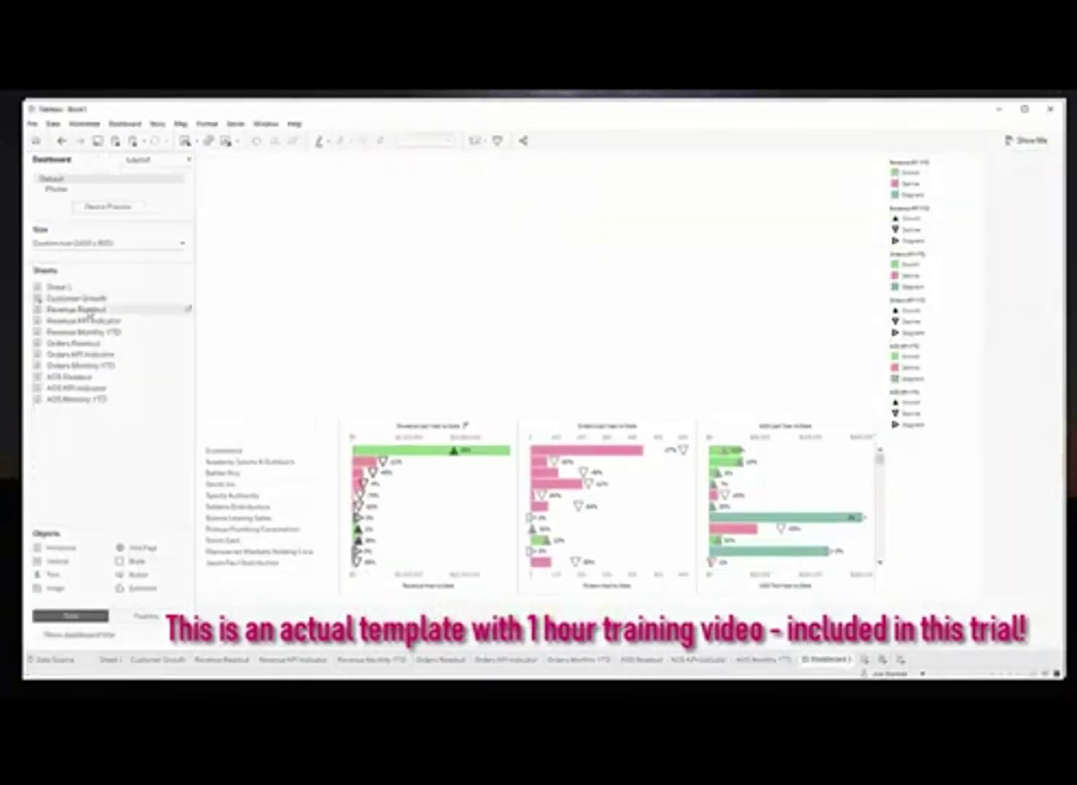
{"action": "left_click_drag", "start_coordinate": [84, 331], "coordinate": [393, 255]}
{"action": "left_click_drag", "start_coordinate": [84, 320], "coordinate": [473, 255]}
{"action": "left_click", "coordinate": [543, 372]}
{"action": "left_click_drag", "start_coordinate": [80, 365], "coordinate": [610, 305]}
{"action": "left_click_drag", "start_coordinate": [72, 343], "coordinate": [595, 251]}
{"action": "left_click_drag", "start_coordinate": [77, 399], "coordinate": [792, 305]}
{"action": "left_click", "coordinate": [937, 290]}
{"action": "key", "text": "Delete"}
{"action": "left_click_drag", "start_coordinate": [540, 277], "coordinate": [666, 192]}
Add a 'ZUAR Customer Growth Explorer' text title across the dashboard top
{"action": "left_click_drag", "start_coordinate": [52, 574], "coordinate": [288, 180]}
{"action": "type", "text": "ZUAR Customer Growth Explorer"}
{"action": "left_click", "coordinate": [615, 466]}
Create a report date parameter and calculation on Customer Growth and add it to the marks
{"action": "left_click", "coordinate": [158, 658]}
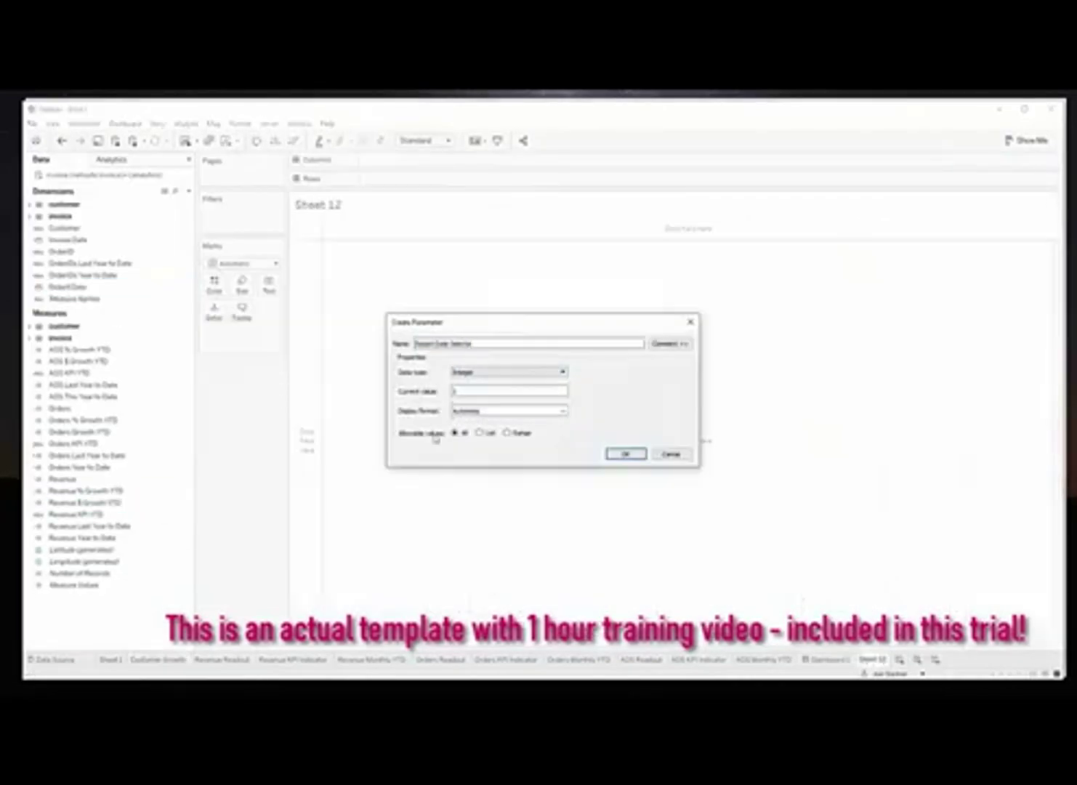
{"action": "left_click", "coordinate": [620, 581]}
{"action": "left_click", "coordinate": [620, 452]}
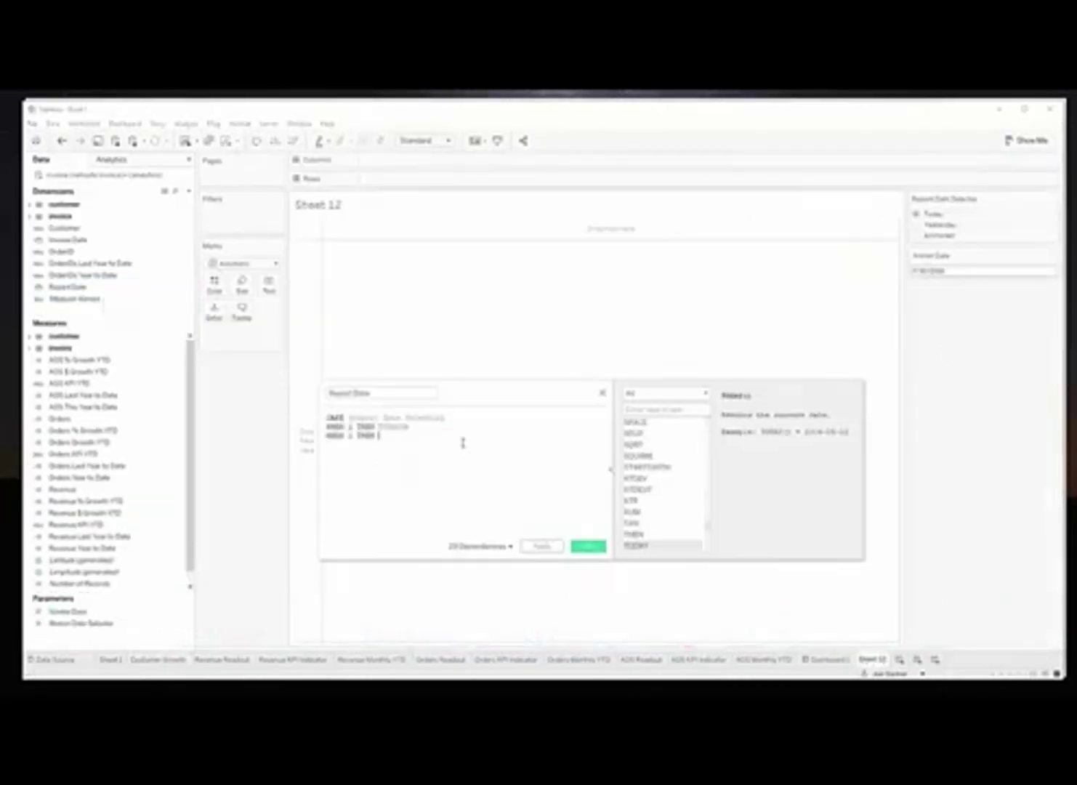
{"action": "left_click", "coordinate": [566, 546]}
{"action": "left_click_drag", "start_coordinate": [67, 286], "coordinate": [242, 331]}
Place the Report Date readout and date parameter controls beside the dashboard title
{"action": "left_click", "coordinate": [272, 286]}
{"action": "left_click", "coordinate": [454, 543]}
{"action": "left_click", "coordinate": [828, 658]}
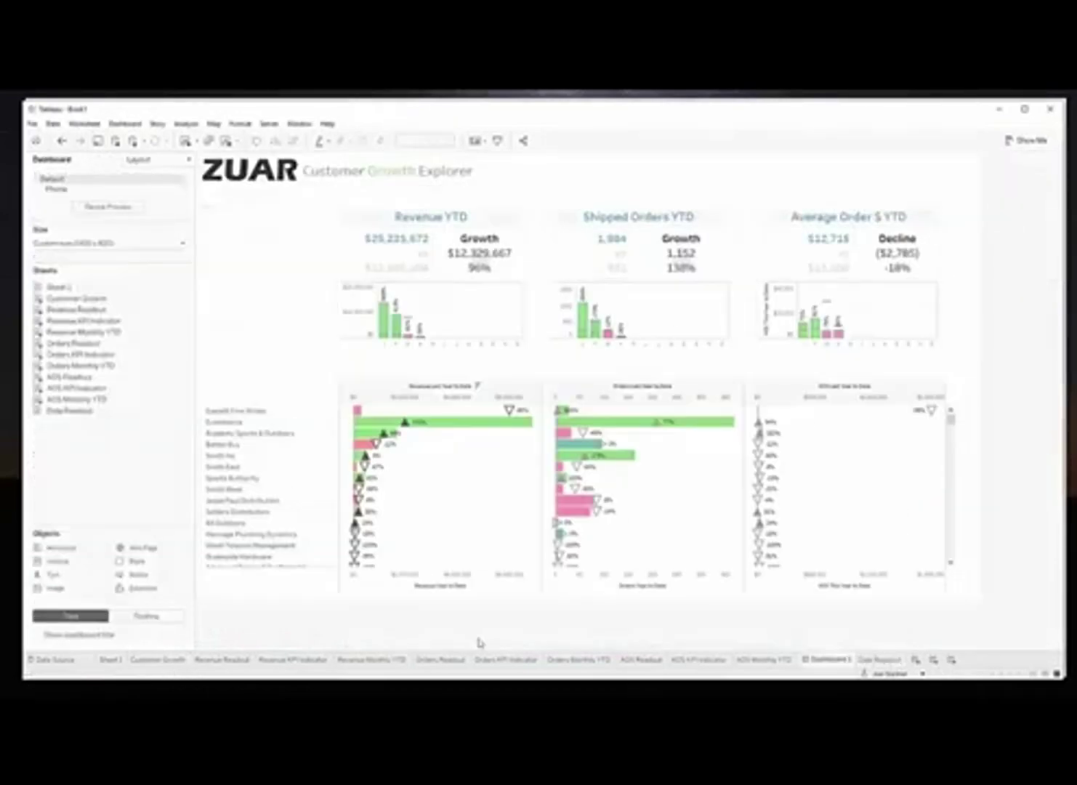
{"action": "left_click_drag", "start_coordinate": [69, 410], "coordinate": [653, 171]}
{"action": "left_click_drag", "start_coordinate": [625, 218], "coordinate": [652, 192]}
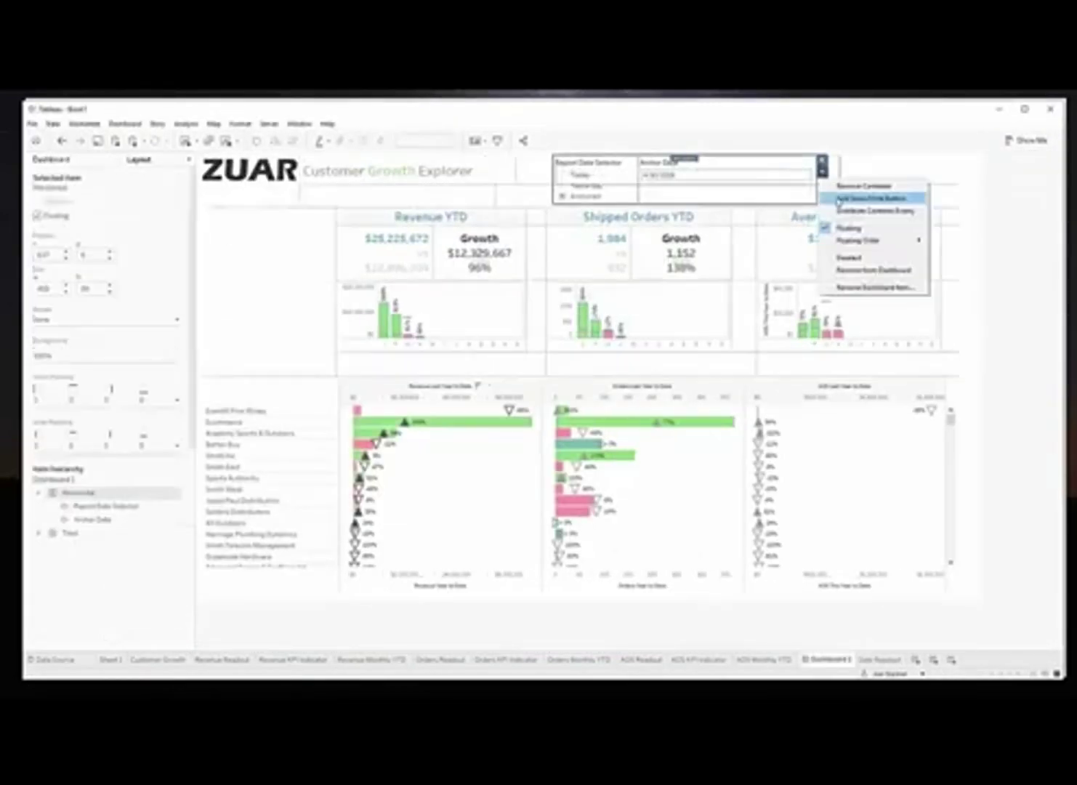
Add a show/hide toggle for the date controls and place the All Customers box near the top
{"action": "right_click", "coordinate": [132, 449]}
{"action": "left_click", "coordinate": [147, 659]}
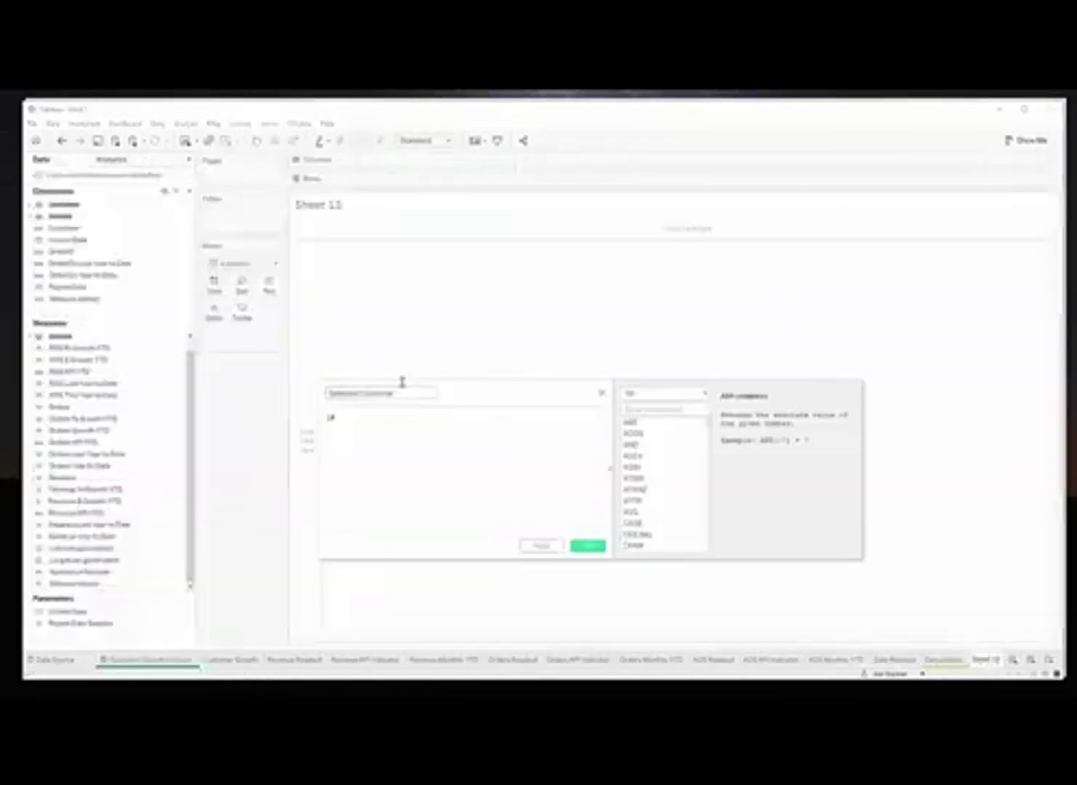
{"action": "left_click", "coordinate": [586, 546]}
{"action": "left_click", "coordinate": [147, 659]}
{"action": "left_click_drag", "start_coordinate": [79, 421], "coordinate": [446, 207]}
{"action": "left_click", "coordinate": [436, 472]}
Start a new order table sheet and add more fields to its rows
{"action": "left_click", "coordinate": [964, 396]}
{"action": "left_click_drag", "start_coordinate": [66, 298], "coordinate": [738, 178]}
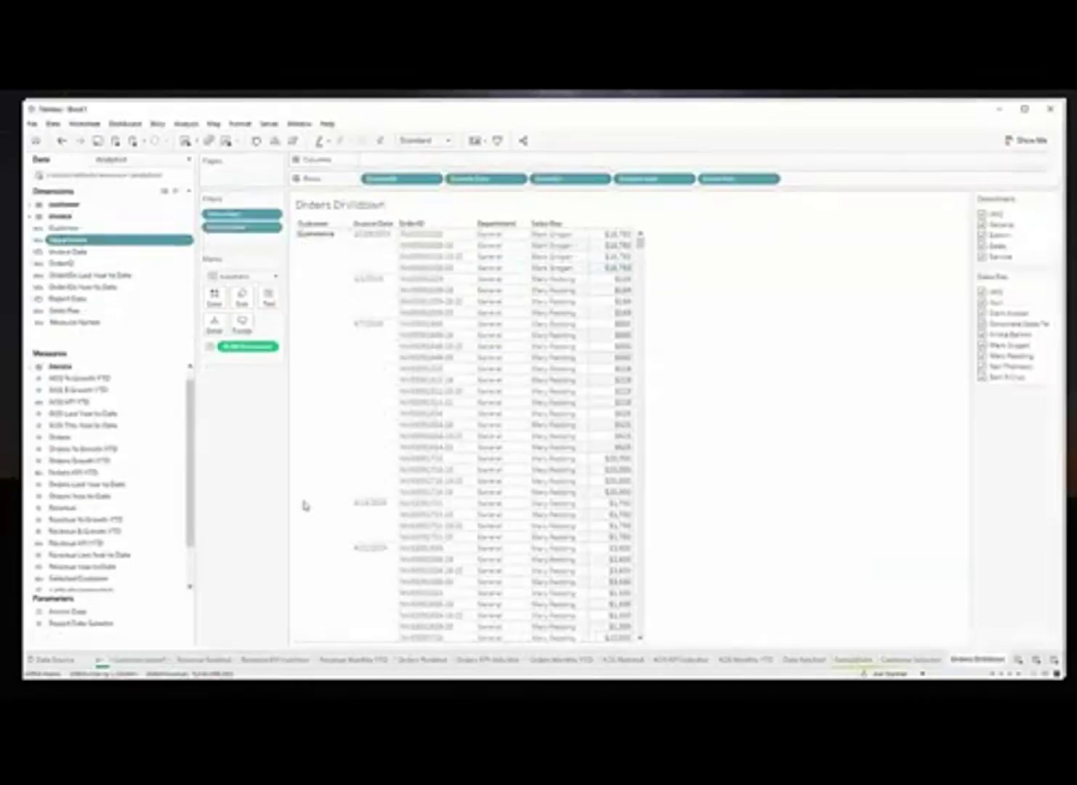
{"action": "left_click", "coordinate": [148, 659]}
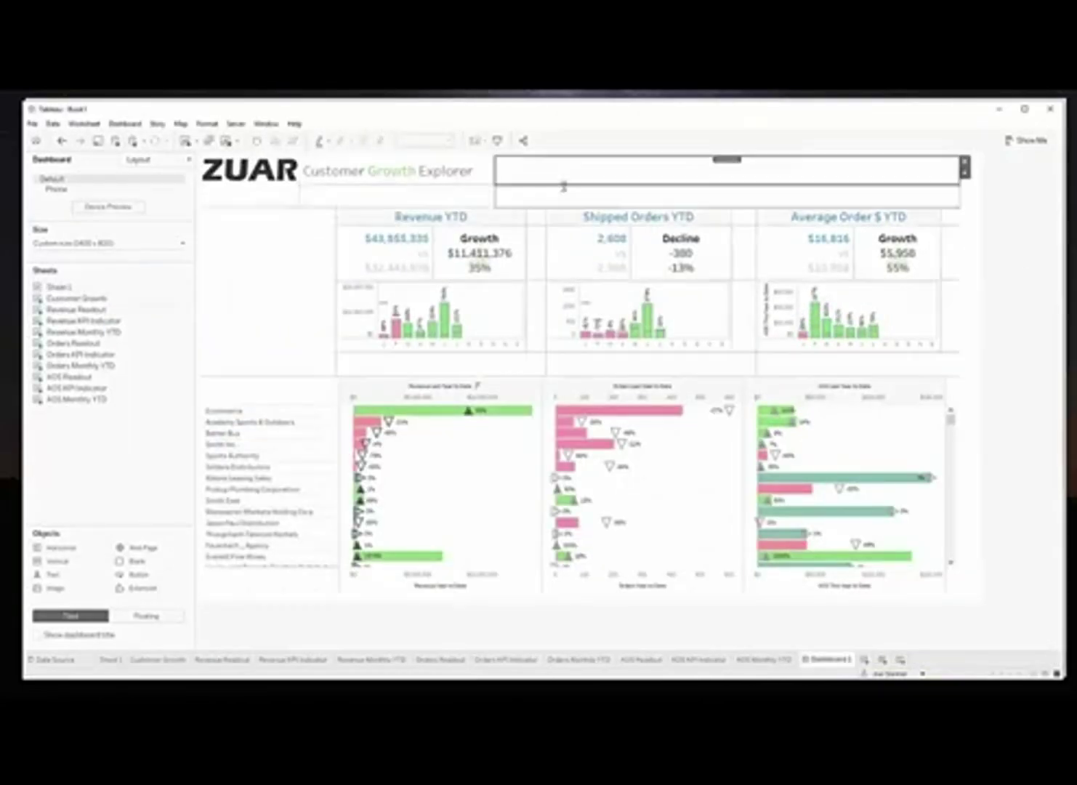
On Sheet 12, create a report-date parameter and Report Date calculation, adjusting its label font size
{"action": "left_click", "coordinate": [863, 659]}
{"action": "right_click", "coordinate": [160, 487]}
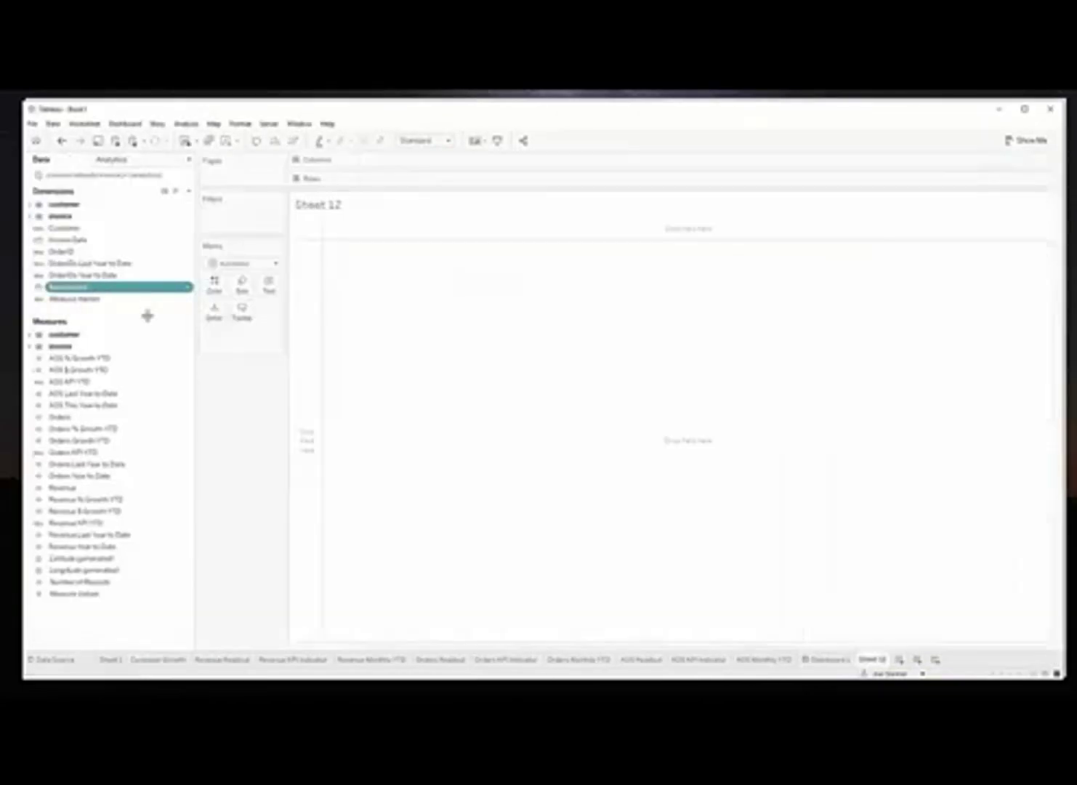
{"action": "left_click", "coordinate": [180, 490]}
{"action": "left_click", "coordinate": [620, 581]}
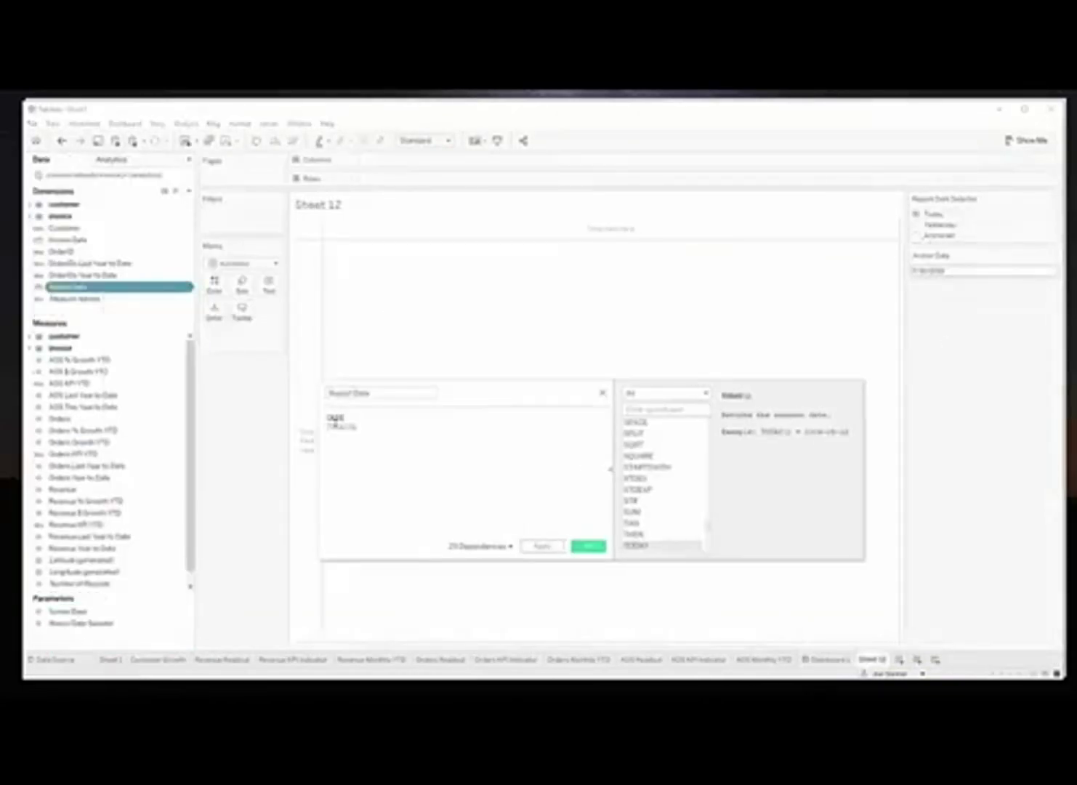
{"action": "left_click", "coordinate": [589, 545]}
{"action": "left_click", "coordinate": [384, 294]}
{"action": "left_click", "coordinate": [376, 383]}
{"action": "left_click", "coordinate": [454, 544]}
Move the date controls into the Dashboard 1 header
{"action": "left_click", "coordinate": [826, 659]}
{"action": "left_click_drag", "start_coordinate": [273, 205], "coordinate": [759, 185]}
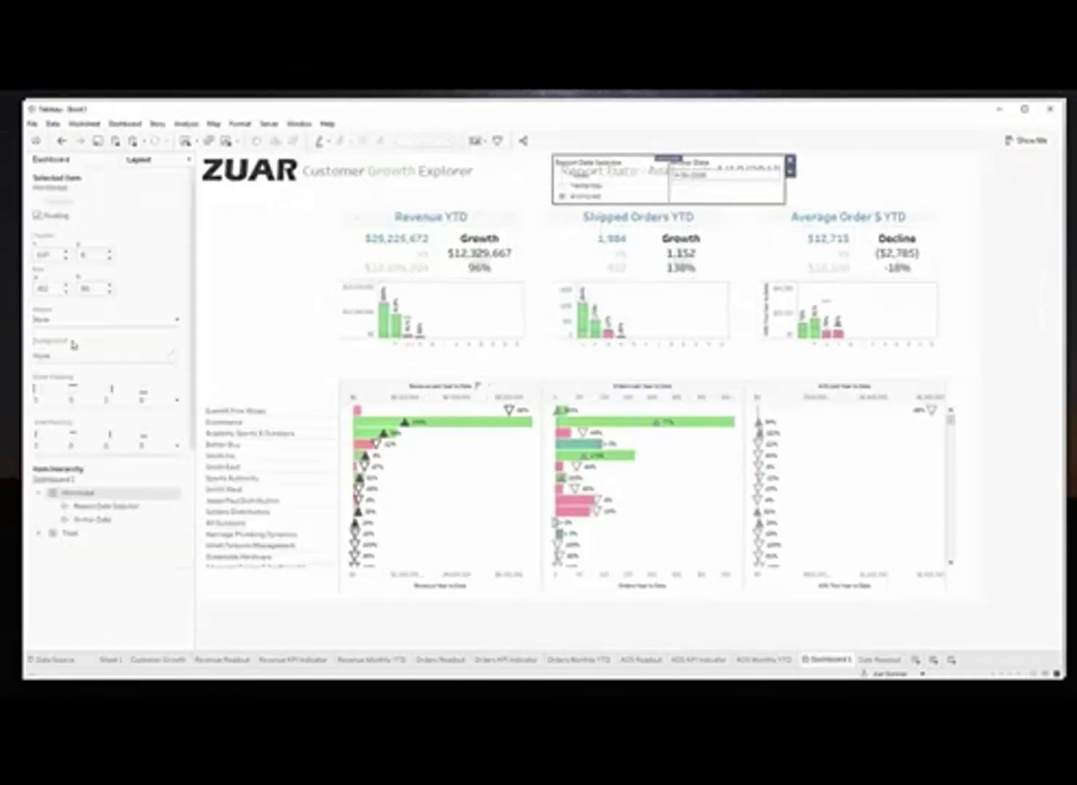
{"action": "left_click", "coordinate": [582, 174]}
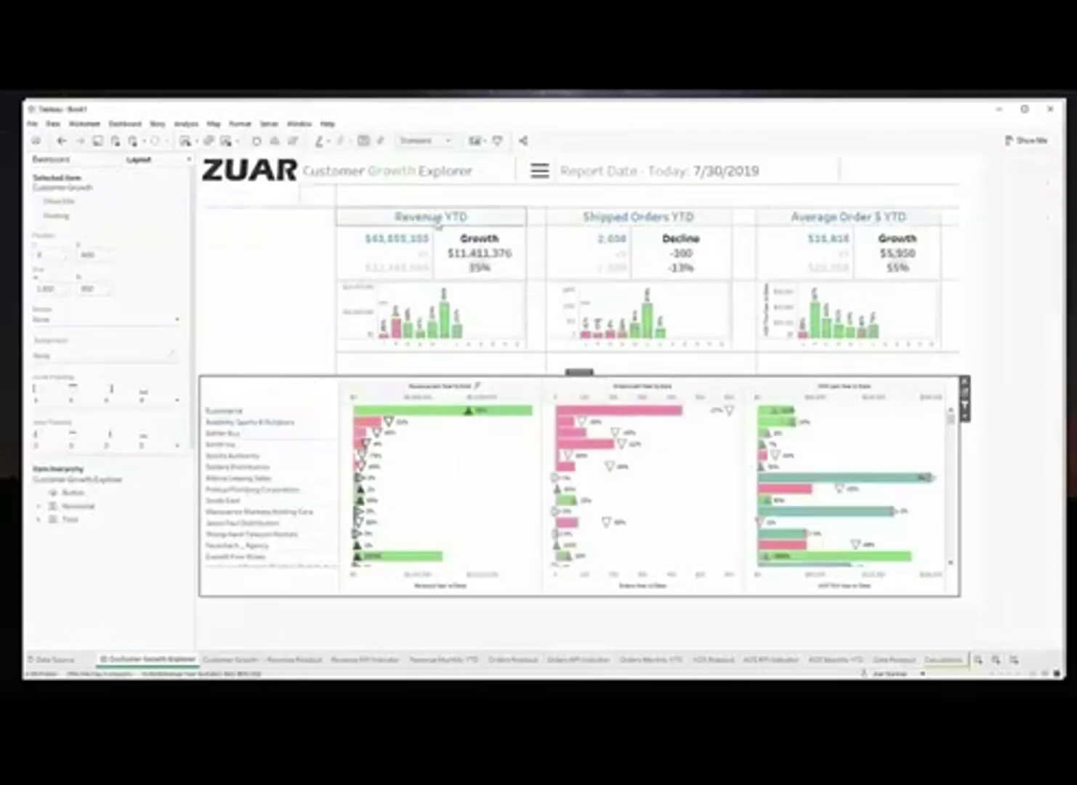
Build the order table with Customer, Invoice Date, OrderID, Department and Sales Rep rows plus a Sales Rep filter
{"action": "left_click", "coordinate": [977, 659]}
{"action": "right_click", "coordinate": [73, 548]}
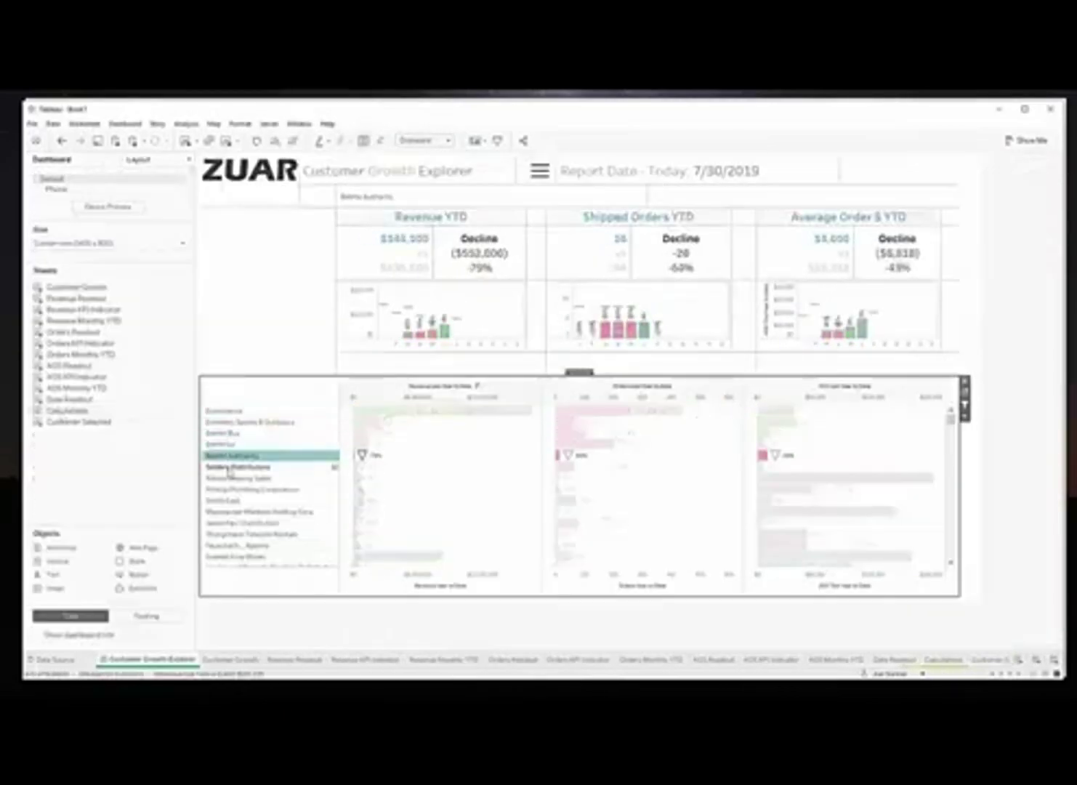
{"action": "left_click", "coordinate": [1011, 658]}
{"action": "double_click", "coordinate": [63, 227]}
{"action": "double_click", "coordinate": [68, 251]}
{"action": "double_click", "coordinate": [61, 263]}
{"action": "double_click", "coordinate": [67, 239]}
{"action": "double_click", "coordinate": [64, 310]}
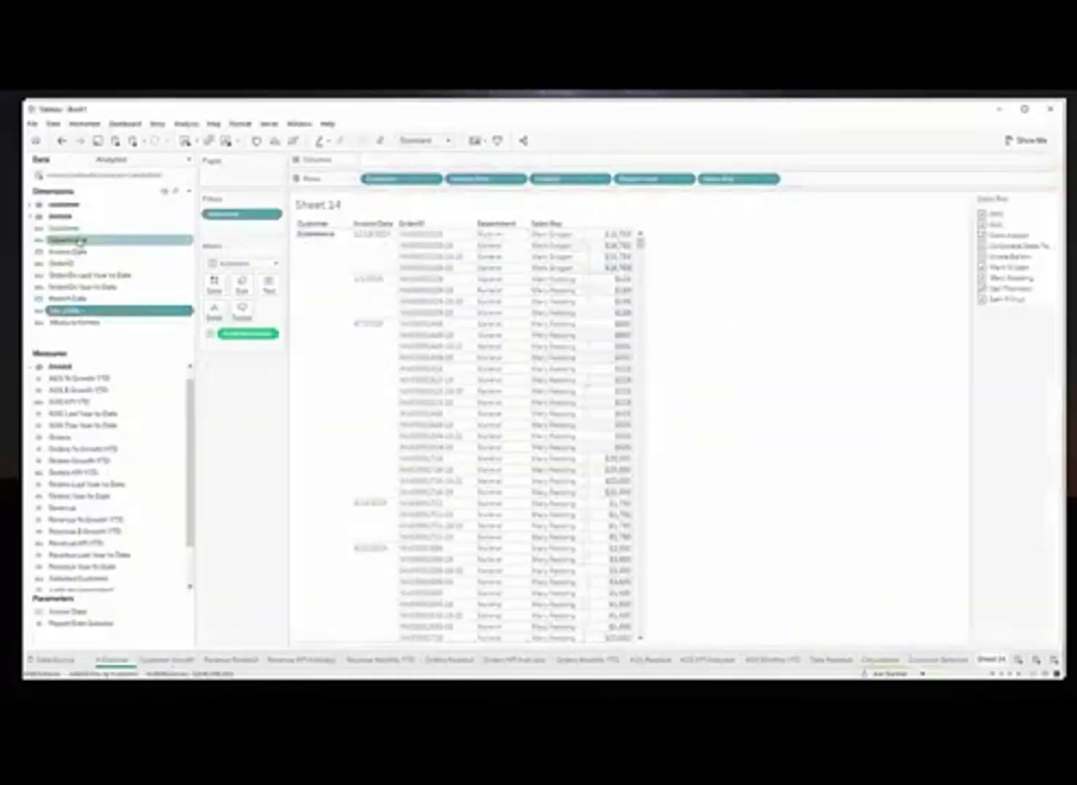
{"action": "left_click", "coordinate": [165, 658]}
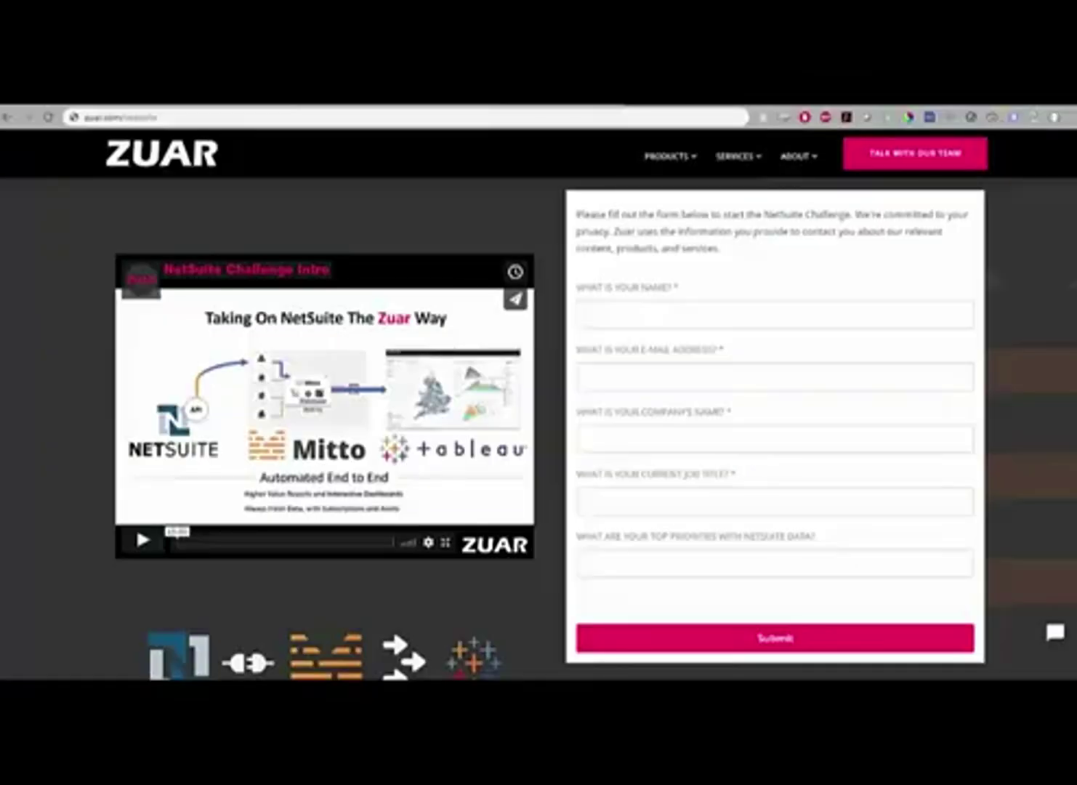